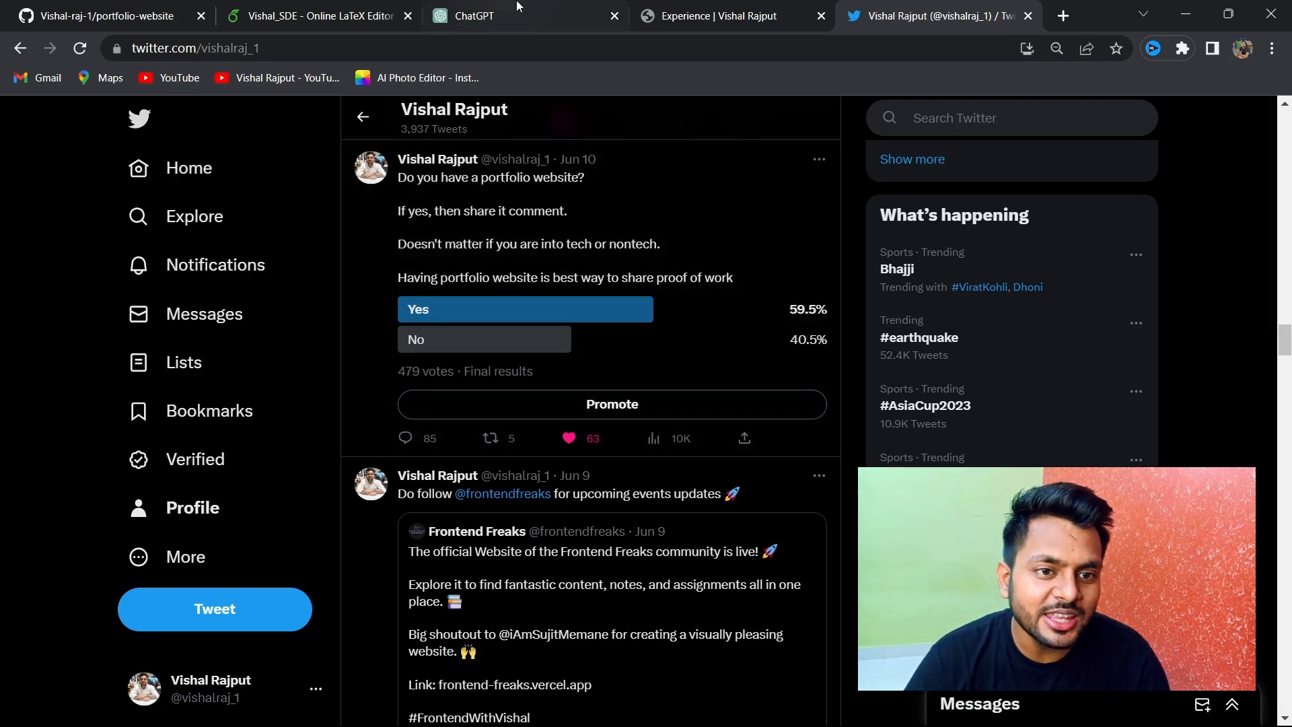
Review the finished portfolio website from Experience through Achievements, along with the resume in Overleaf and the ChatGPT start page.
left_click(677, 10)
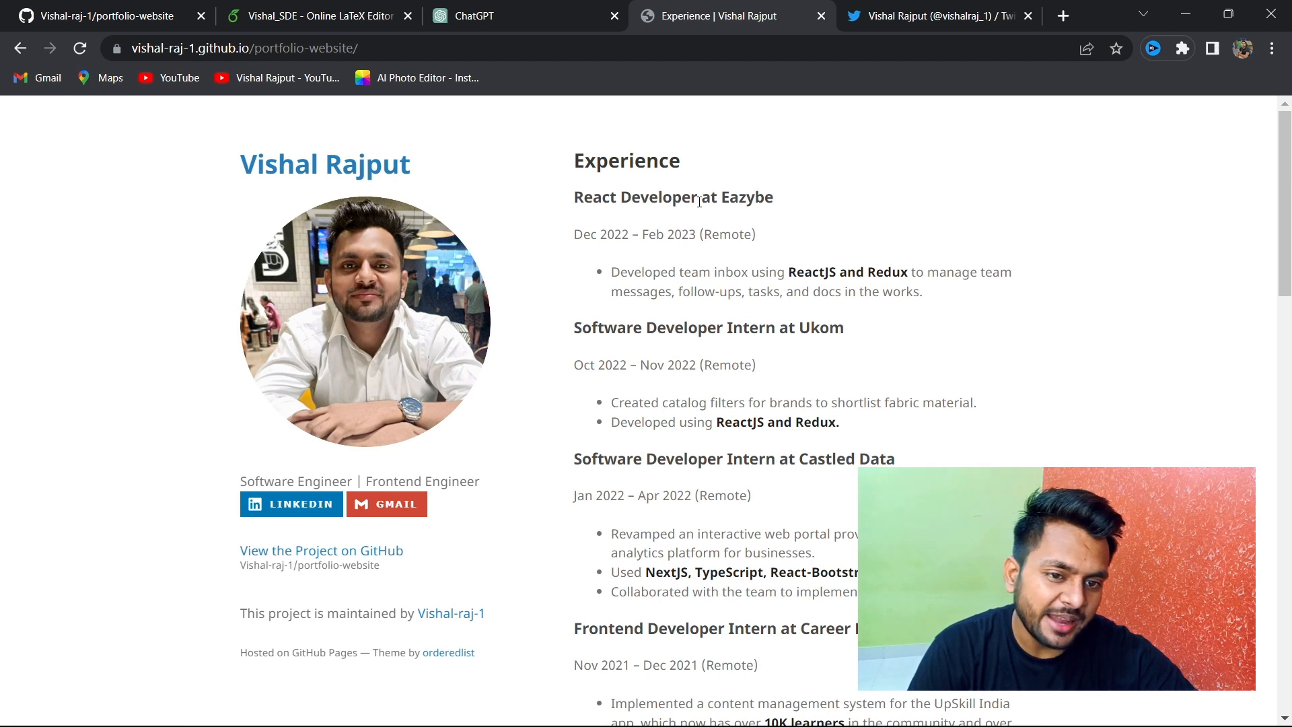
scroll(702, 526, "down", 12)
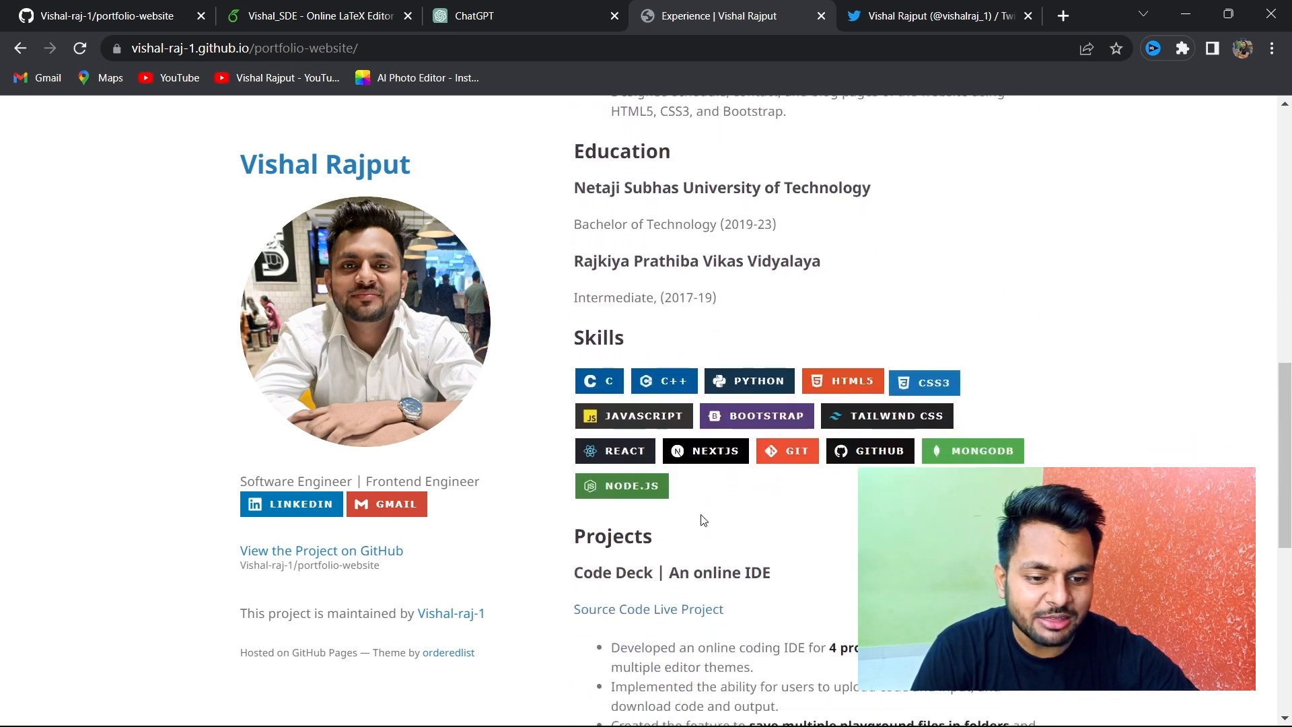
scroll(701, 519, "down", 6)
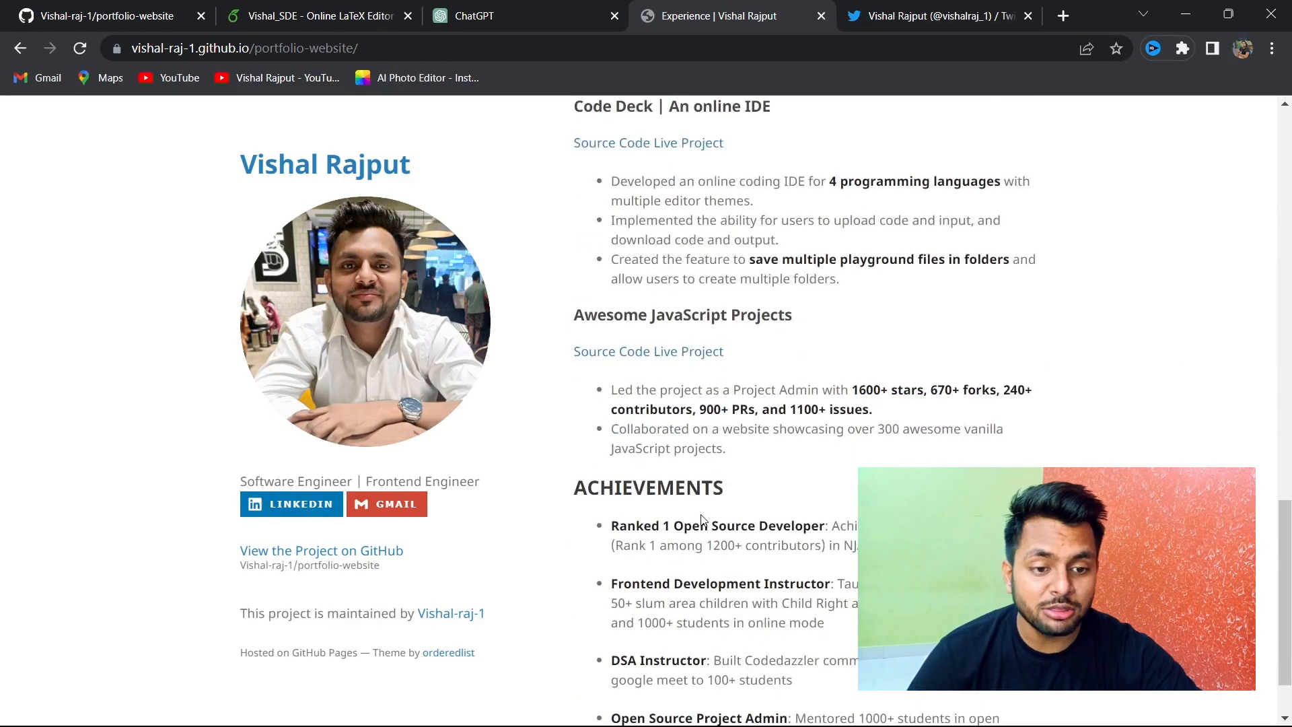
scroll(702, 520, "down", 2)
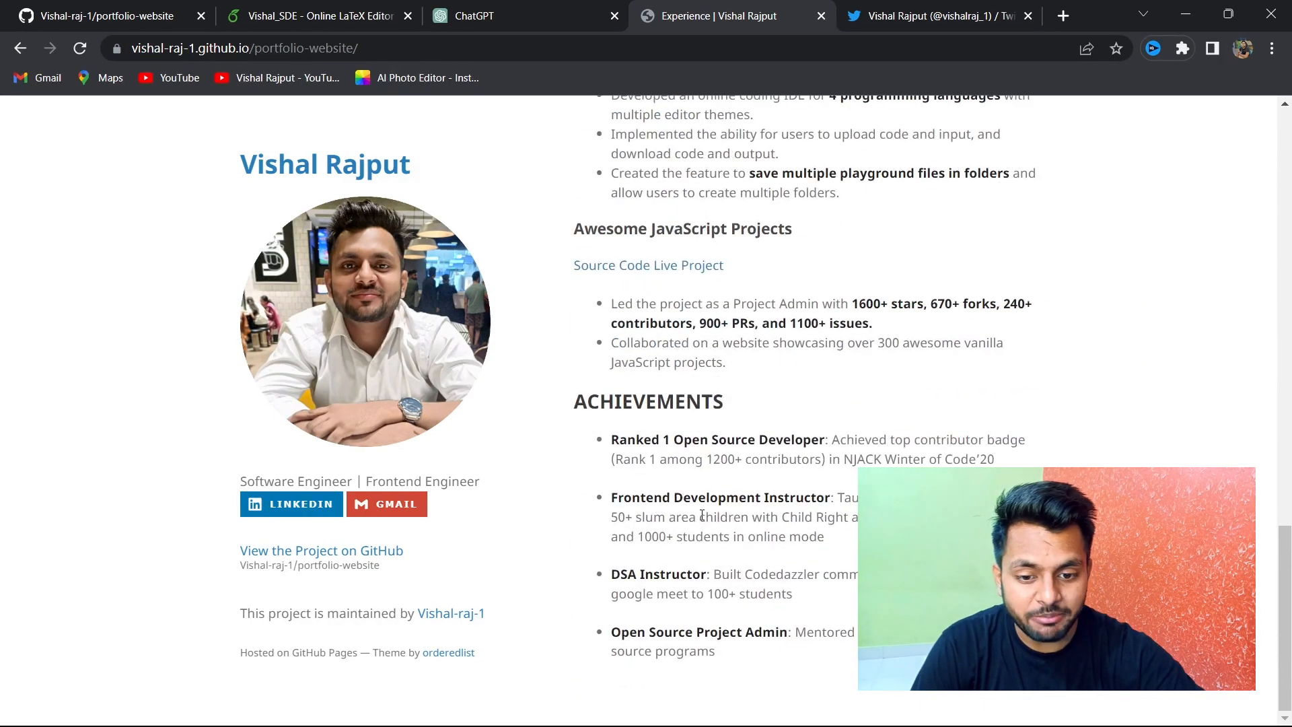
scroll(701, 515, "up", 15)
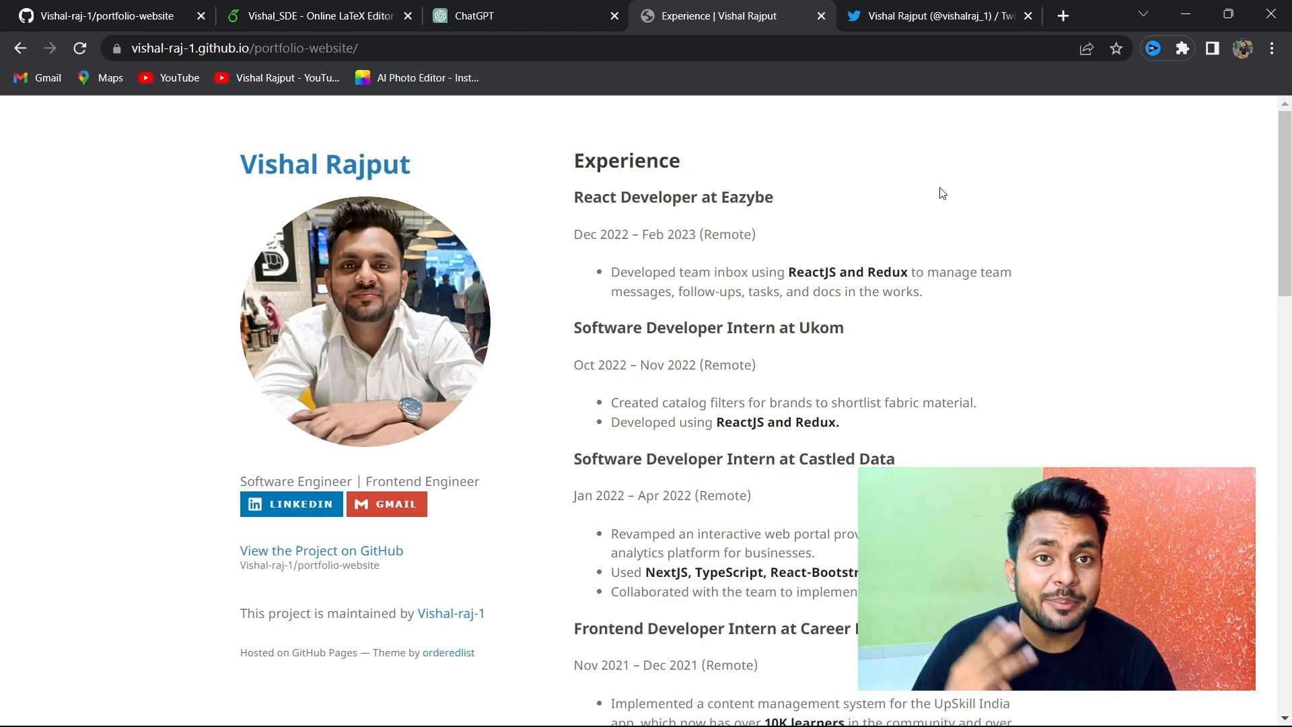
left_click(323, 8)
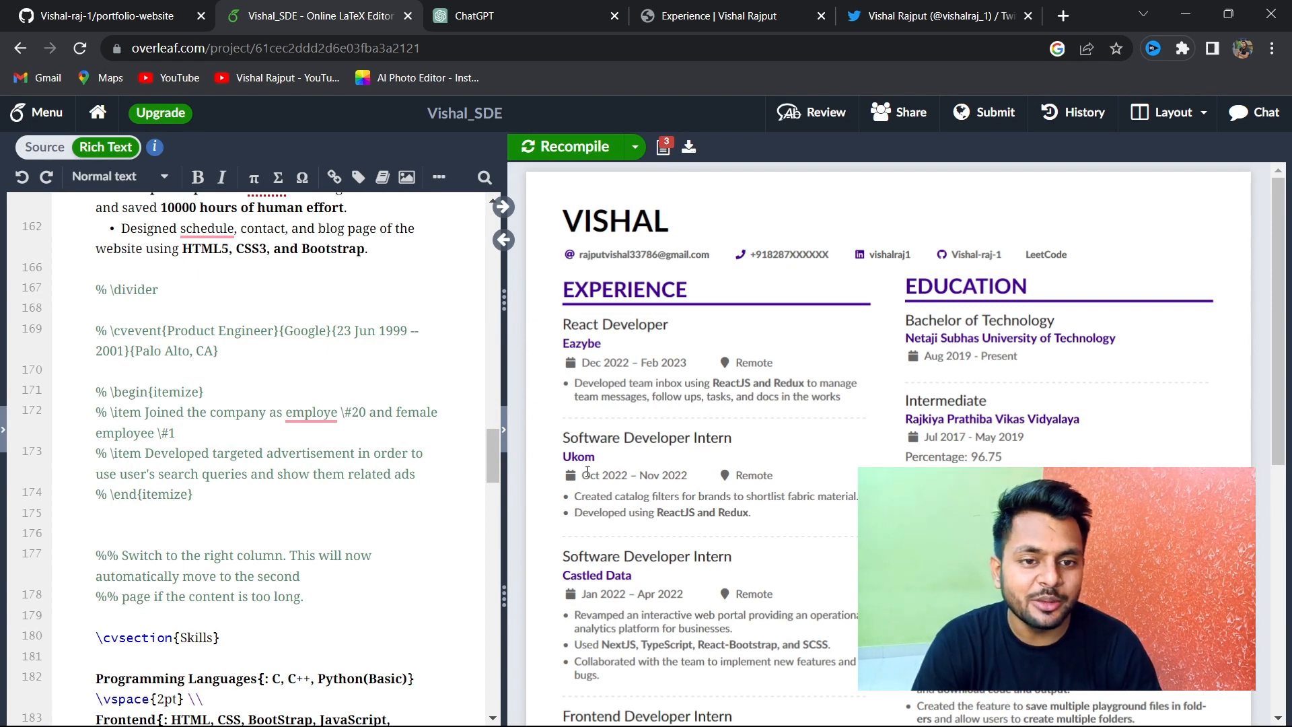
left_click(470, 15)
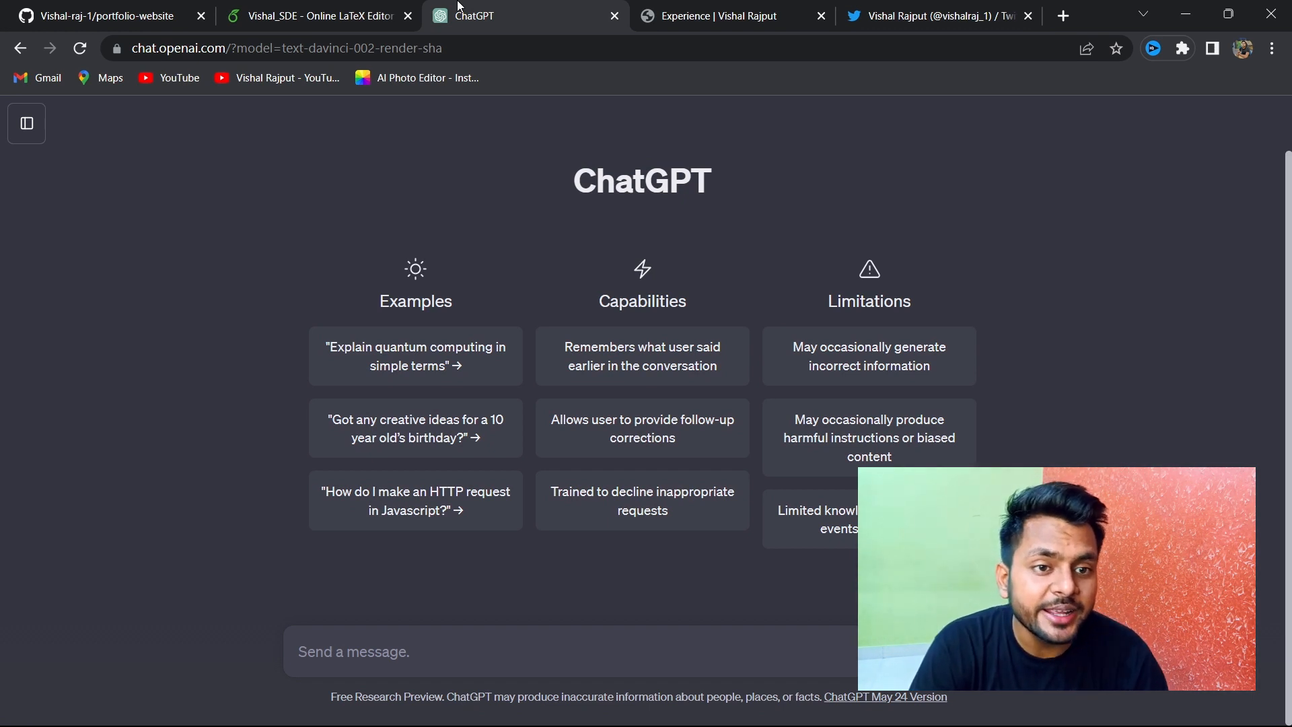
left_click(744, 5)
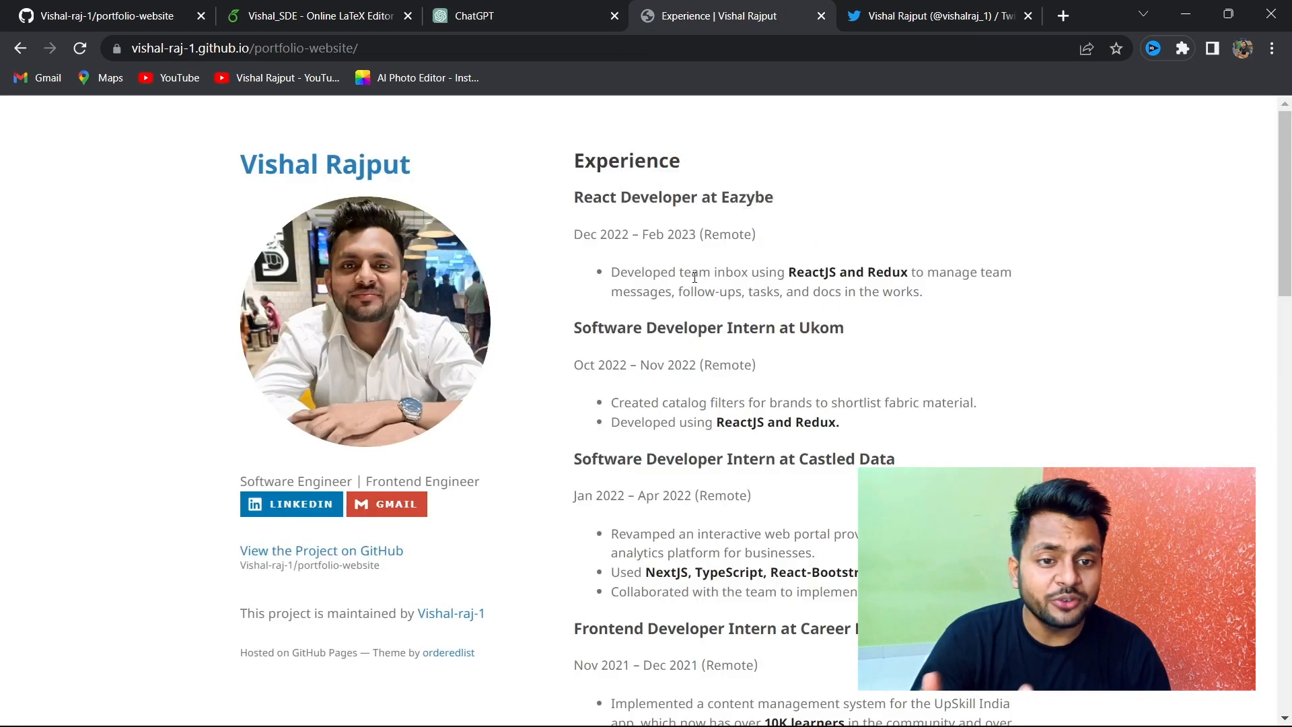
Open the GitHub profile in a new browser tab and start a new repository from it.
left_click(1063, 15)
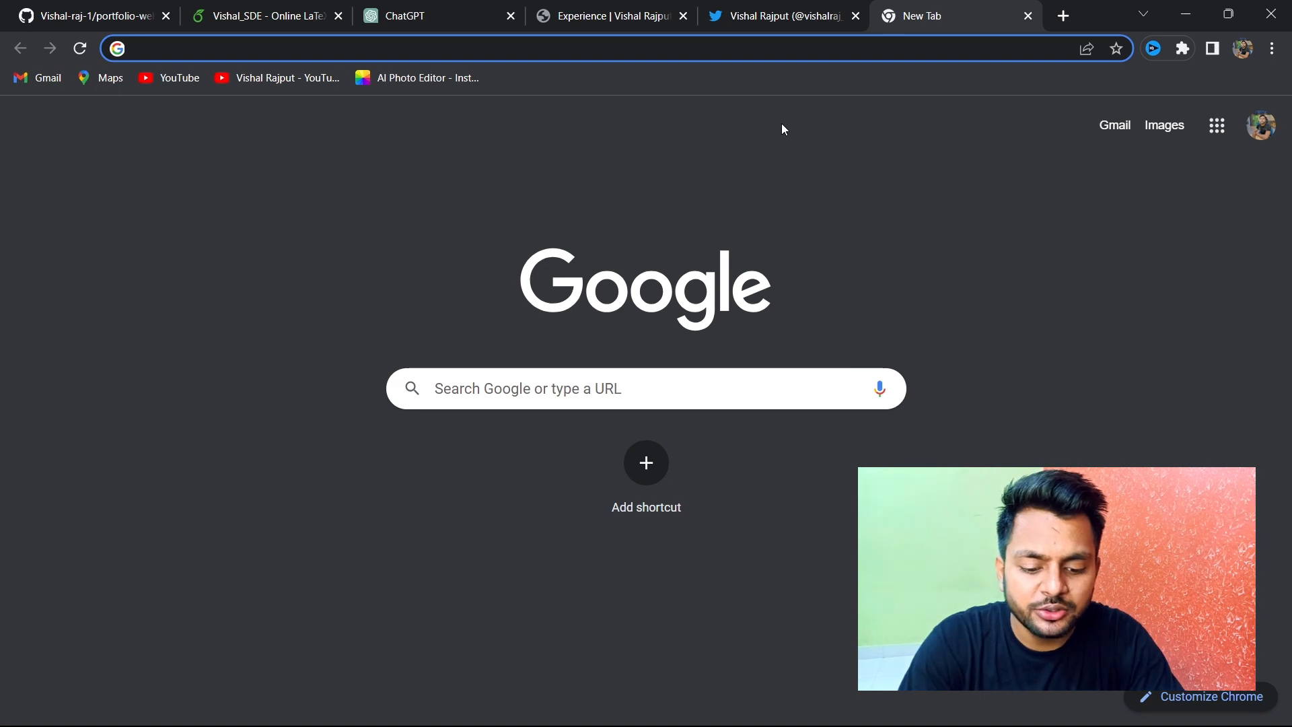
type("gith")
key("Return")
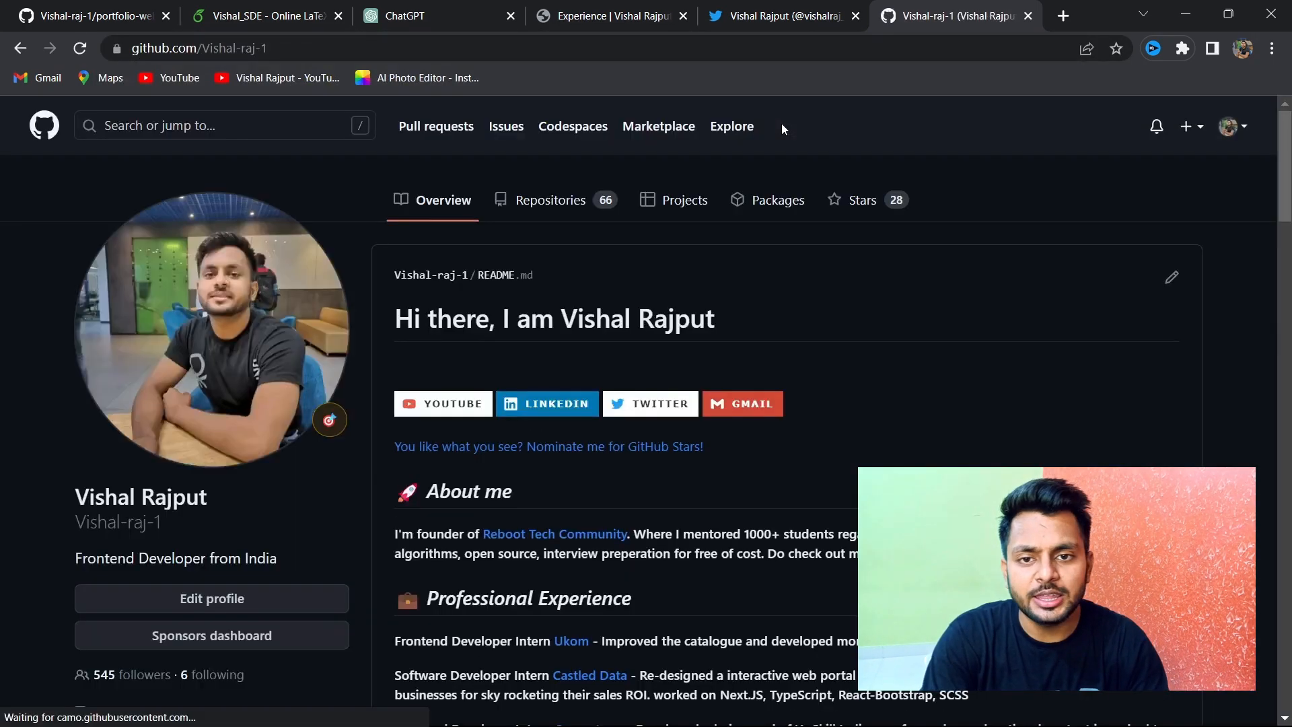
left_click(1186, 126)
left_click(1151, 159)
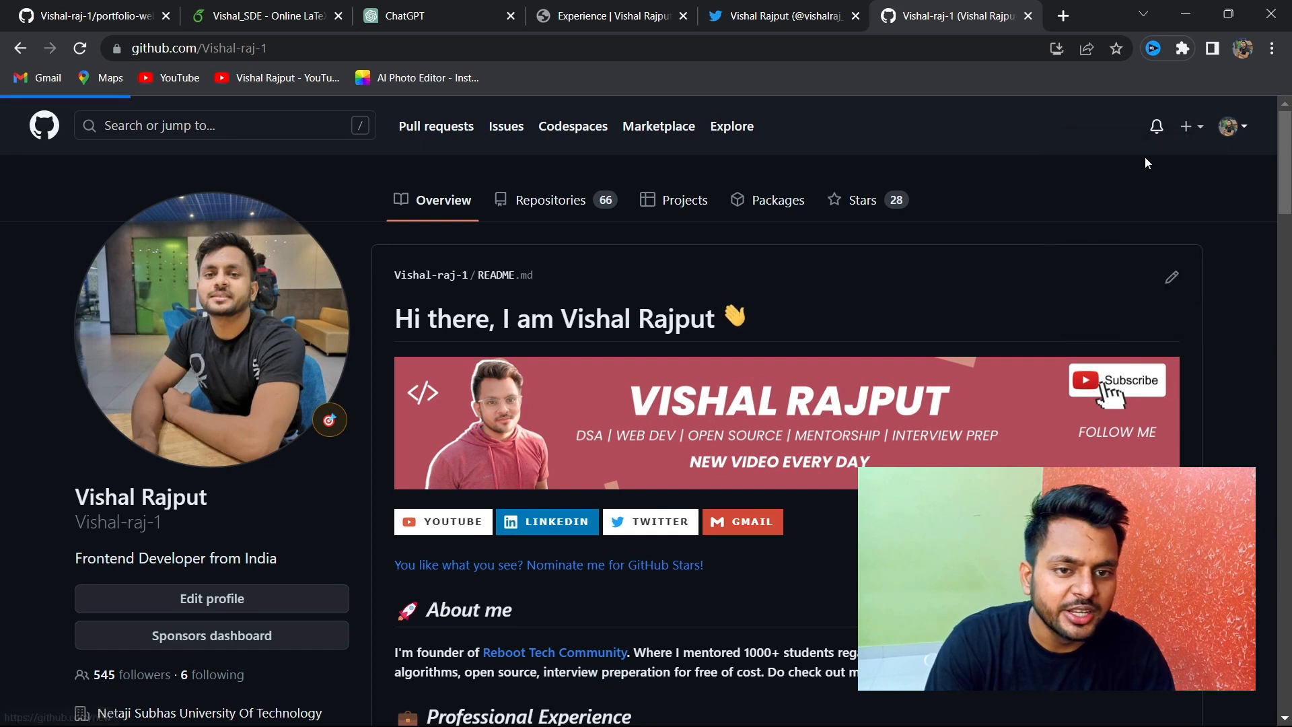
Open repo.new in a new browser tab and name the repository with the account username followed by .github.io.
left_click(1069, 17)
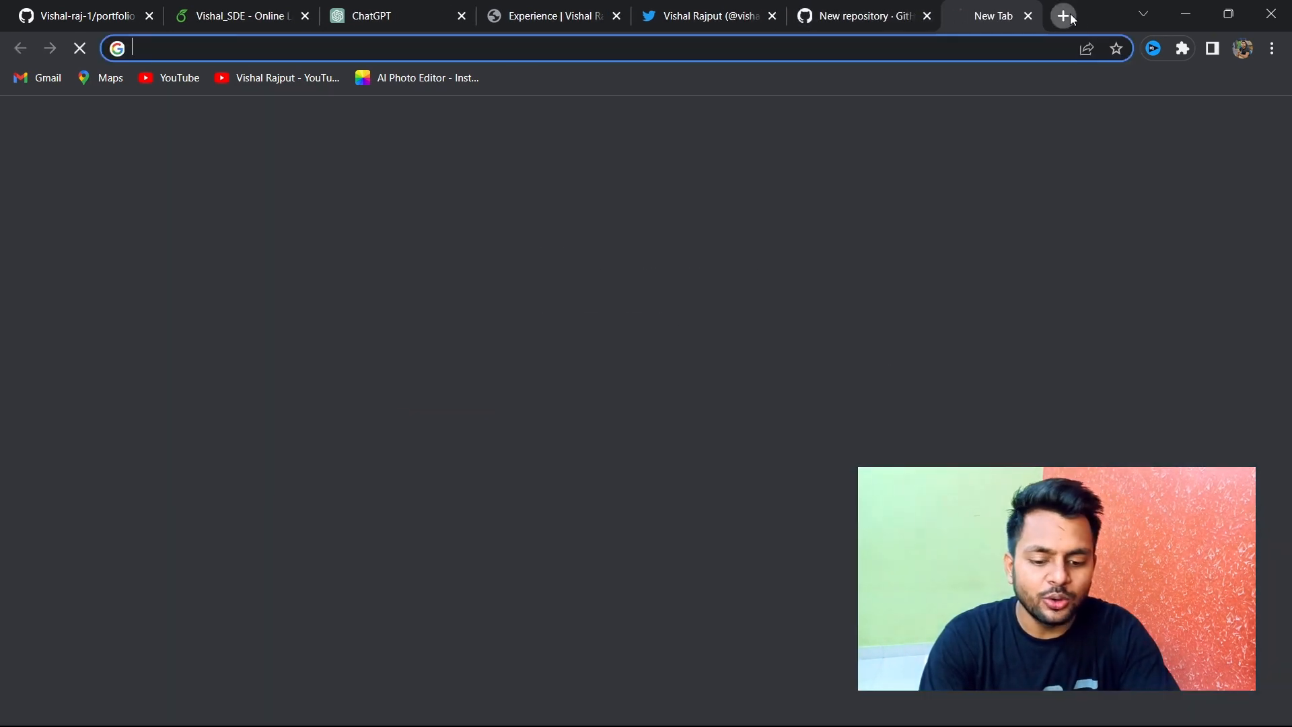
type("repo")
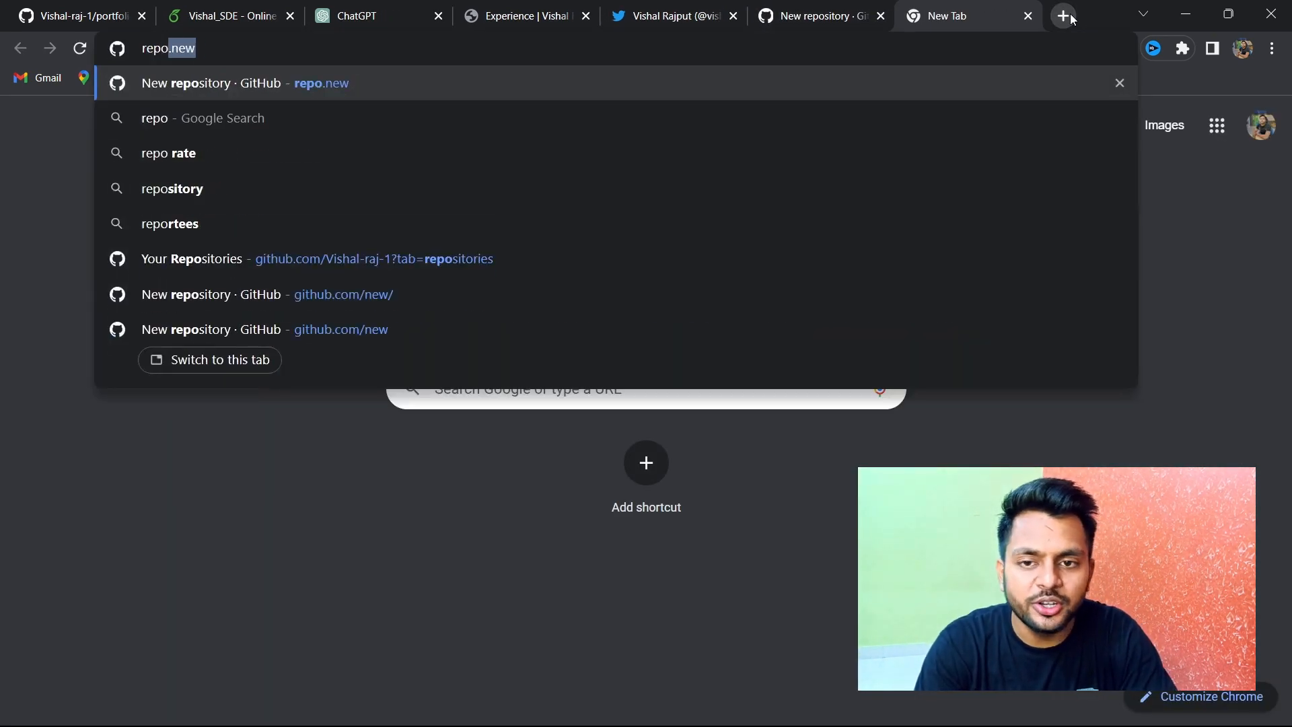
key("Return")
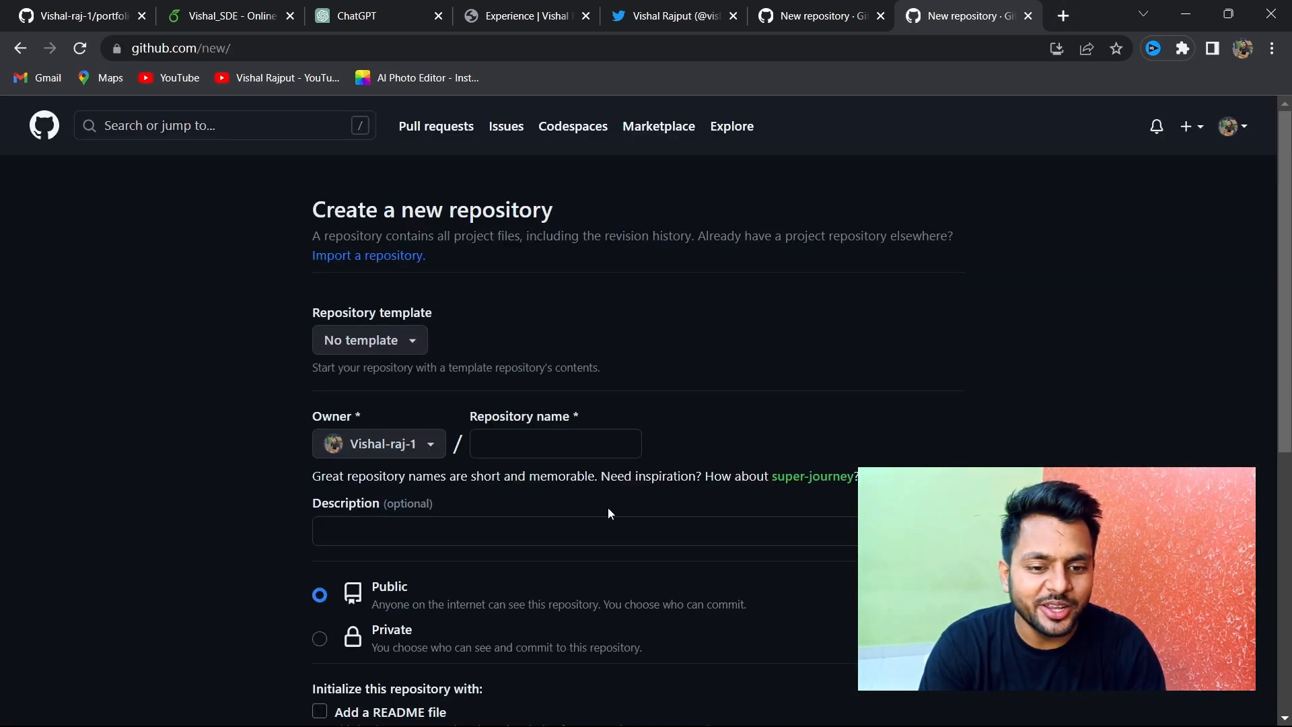
left_click(514, 455)
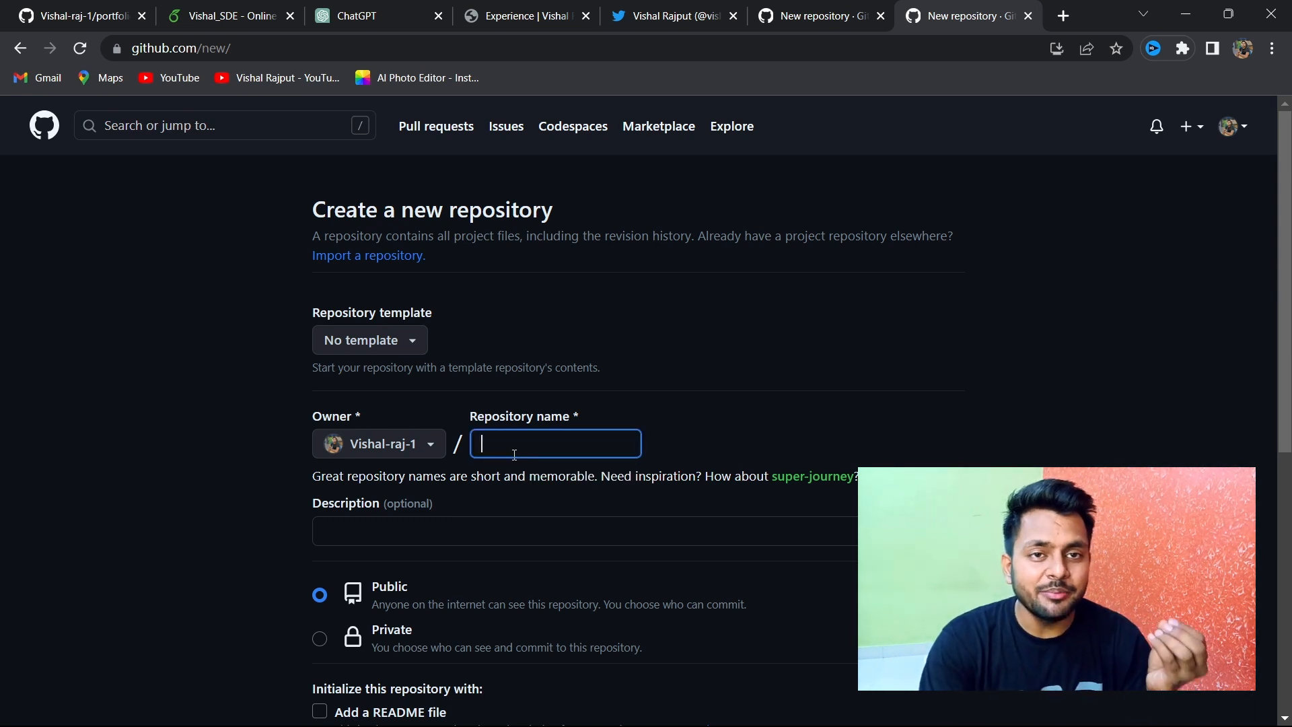
type("Vishal")
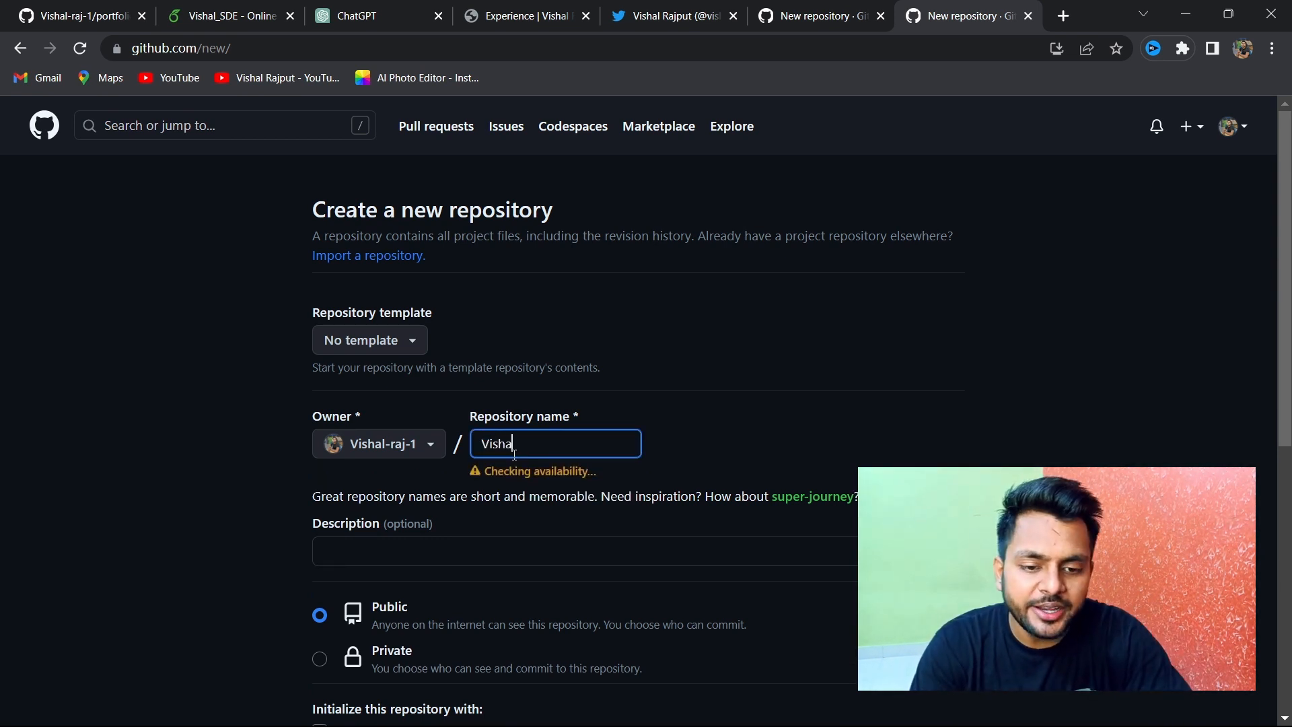
type("-raj")
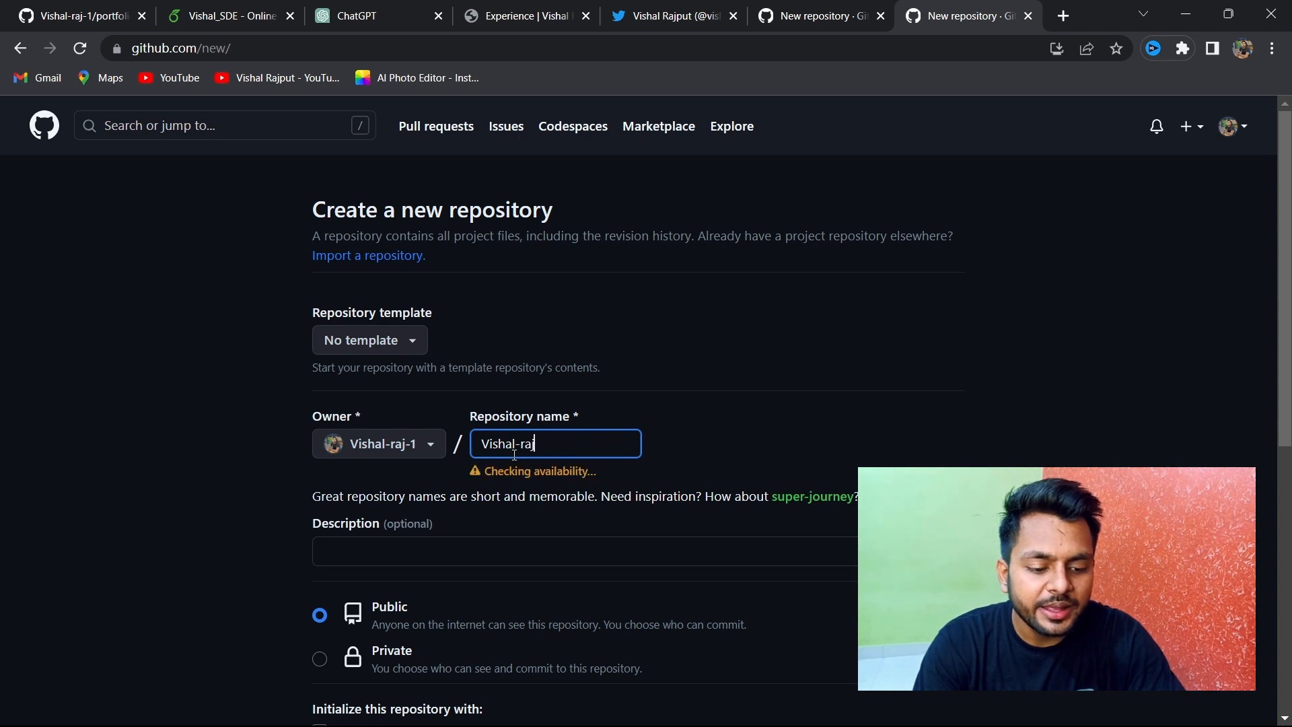
type("-1.")
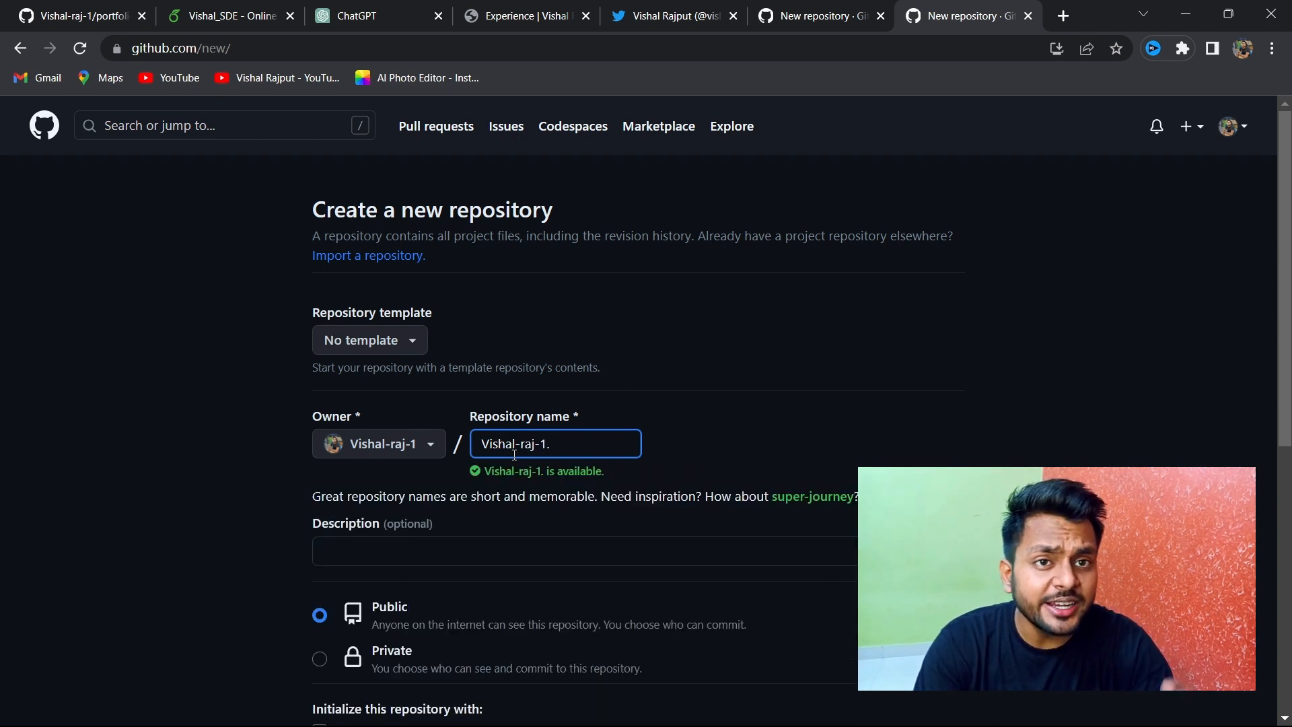
type("github.io")
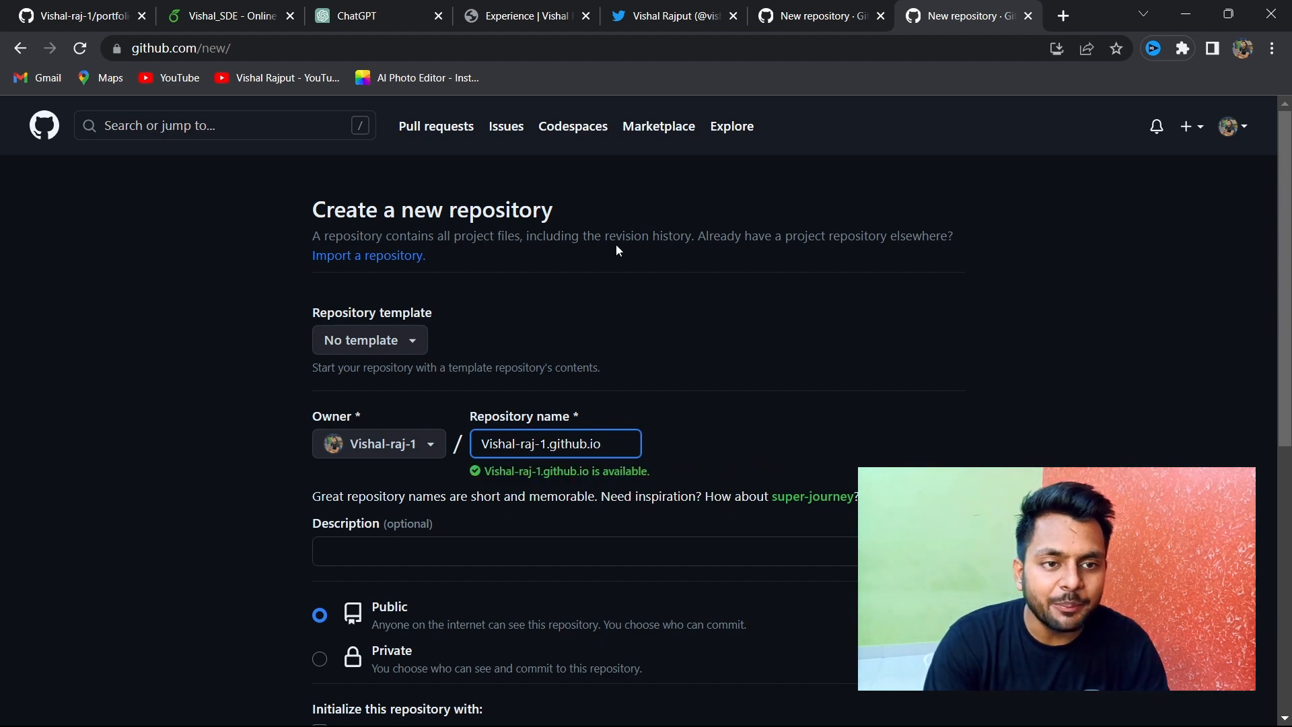
Examine the github.io domain and the portfolio-website path in the existing portfolio's address, and return to the named repository form.
left_click(525, 7)
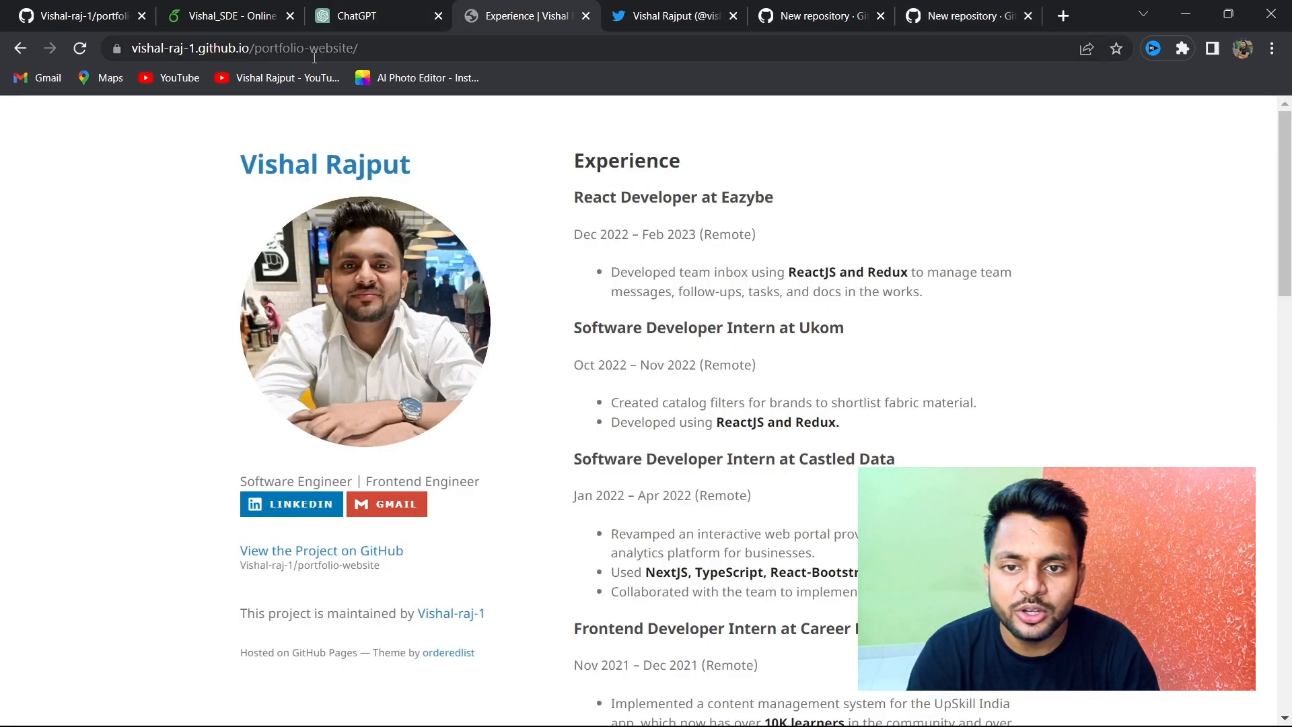
left_click_drag(136, 48, 248, 47)
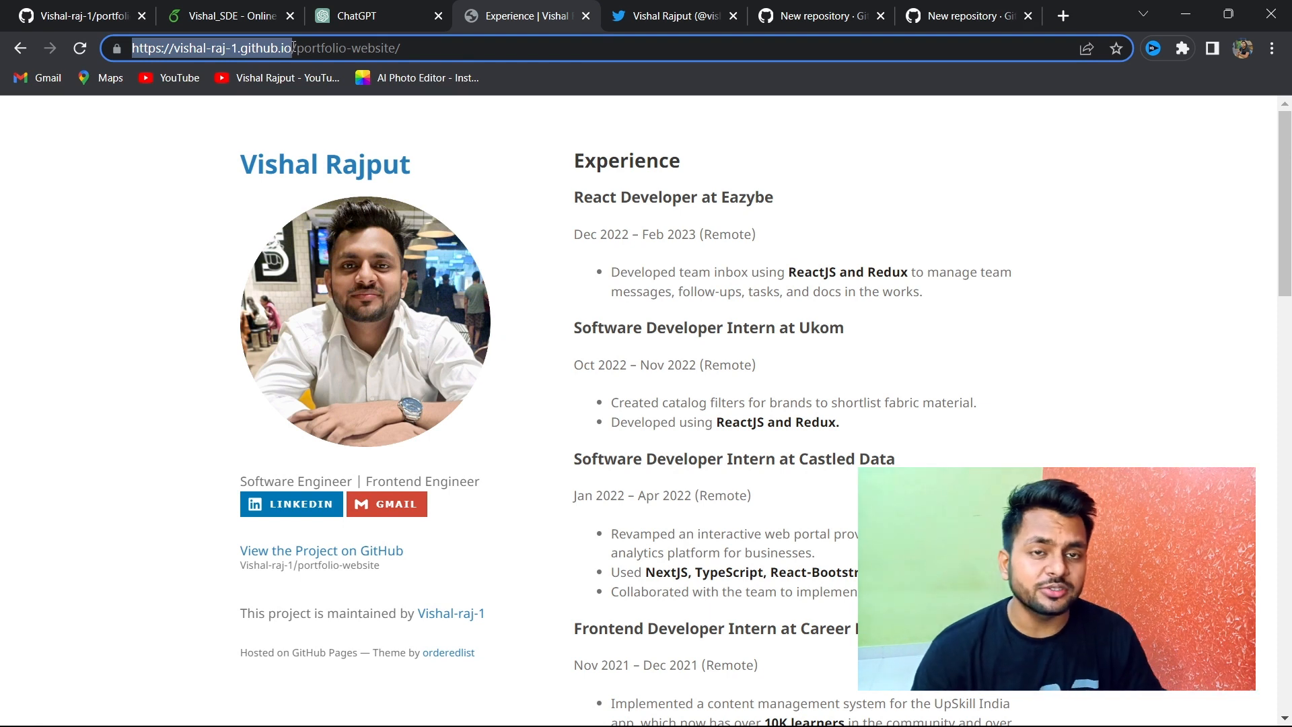
left_click_drag(295, 48, 402, 48)
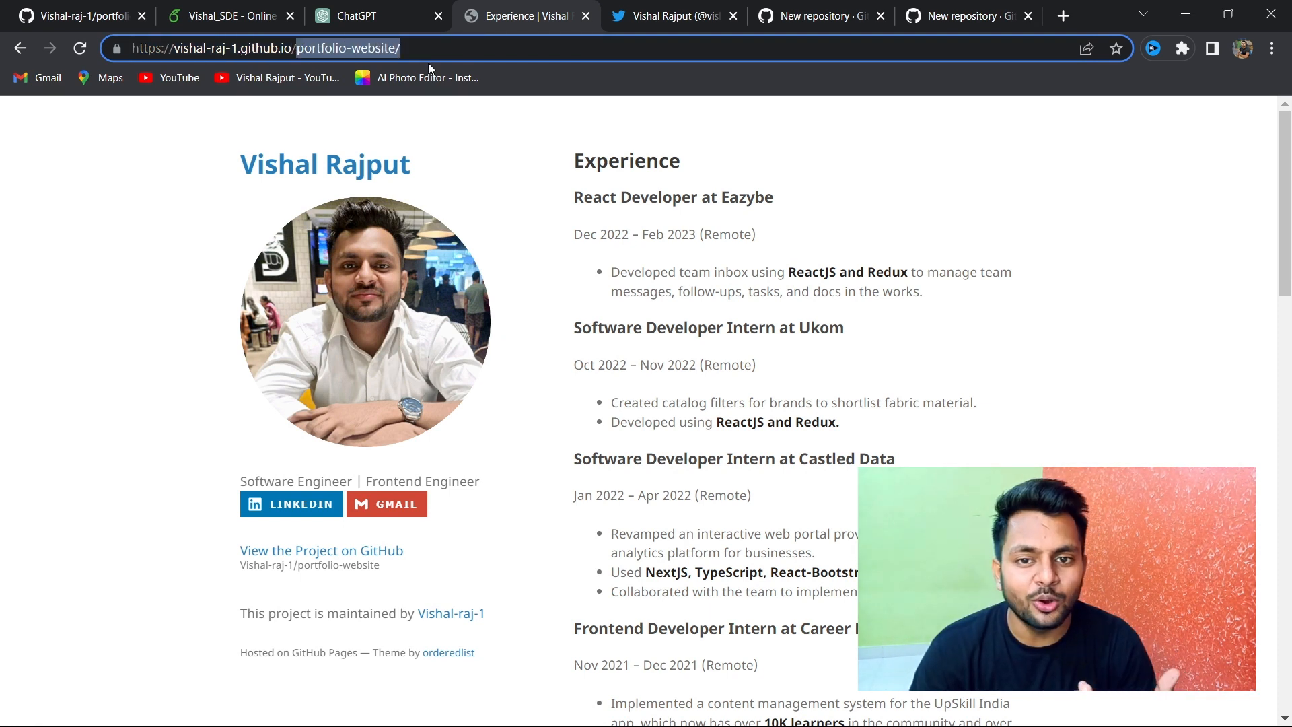
left_click(897, 7)
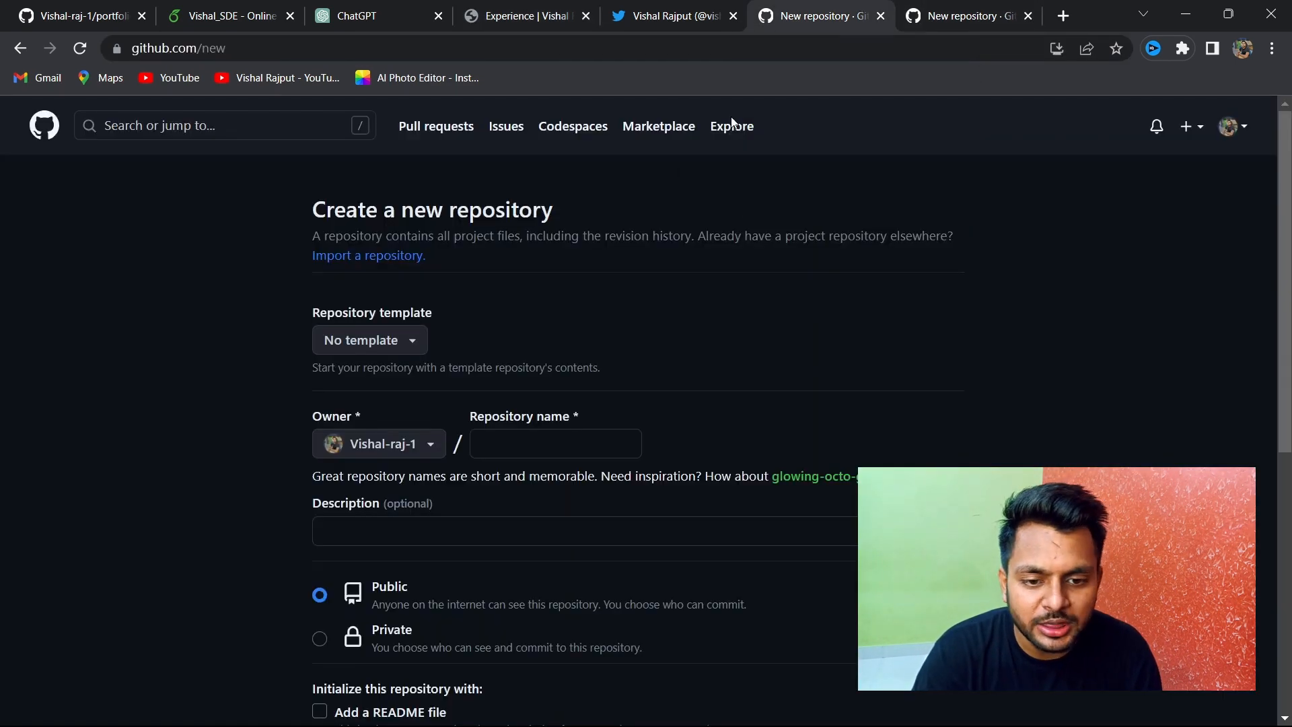
left_click(926, 27)
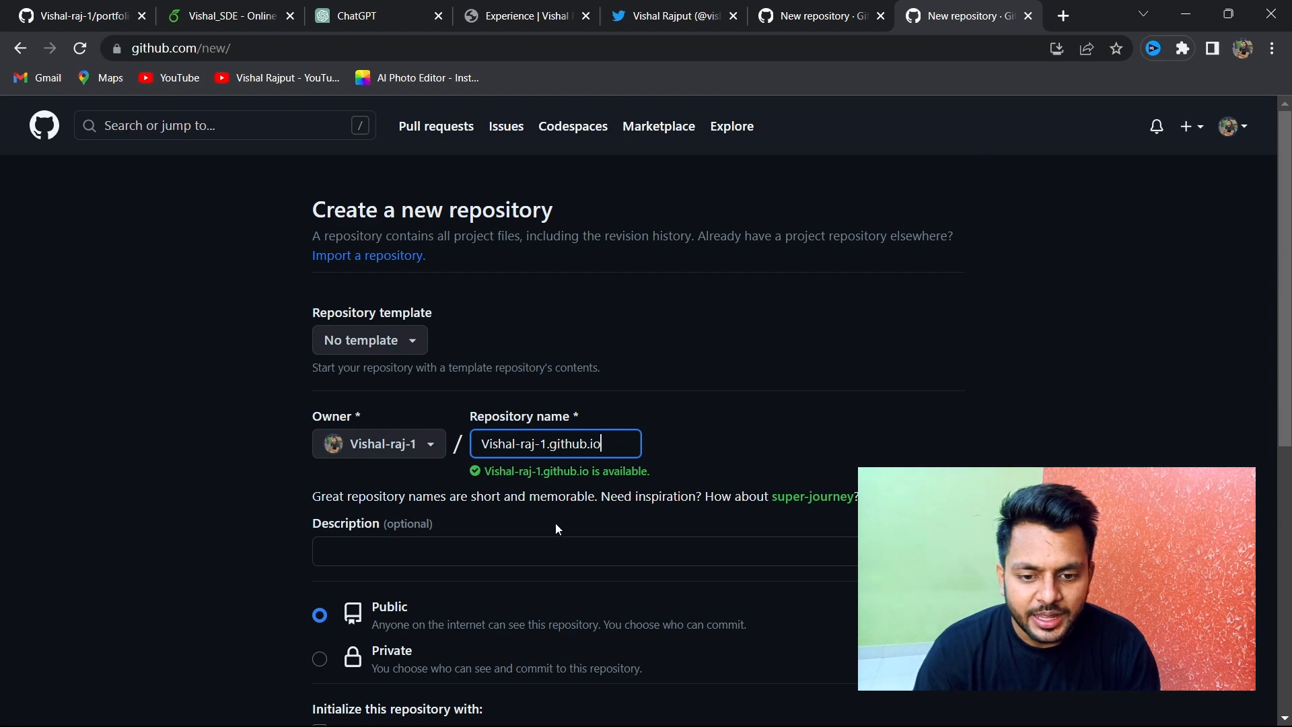
Set the repository description to "Portfolio Website Using GitHub Theme".
scroll(556, 523, "down", 2)
left_click(475, 394)
type("Portfolio Website Using GitHub Theme")
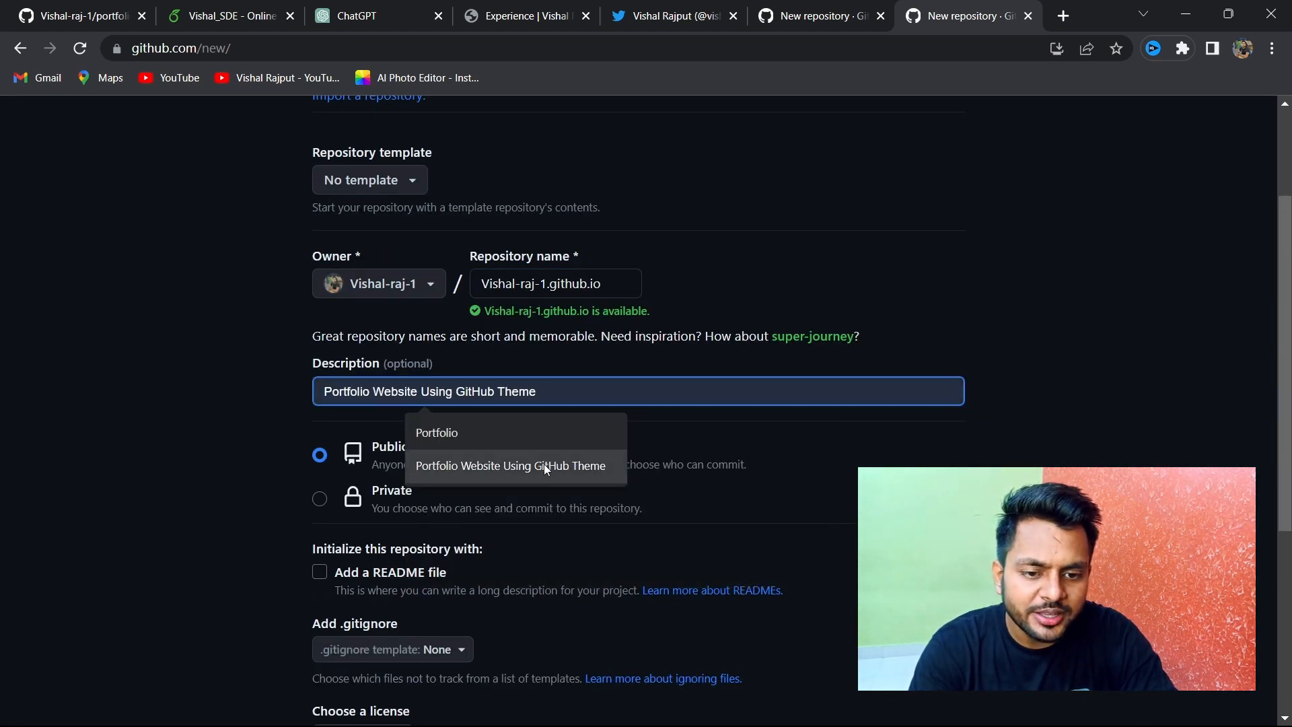
left_click(543, 464)
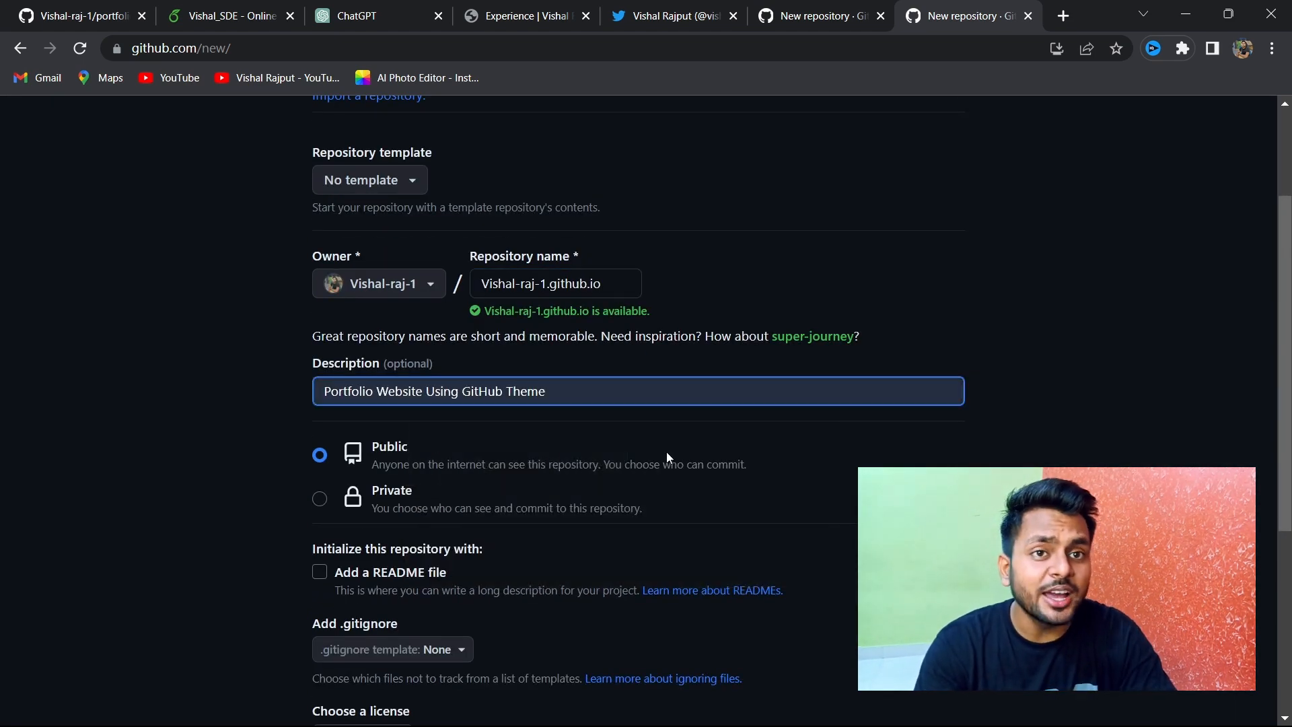
Initialize the public repository with a README file and create it.
scroll(666, 451, "down", 3)
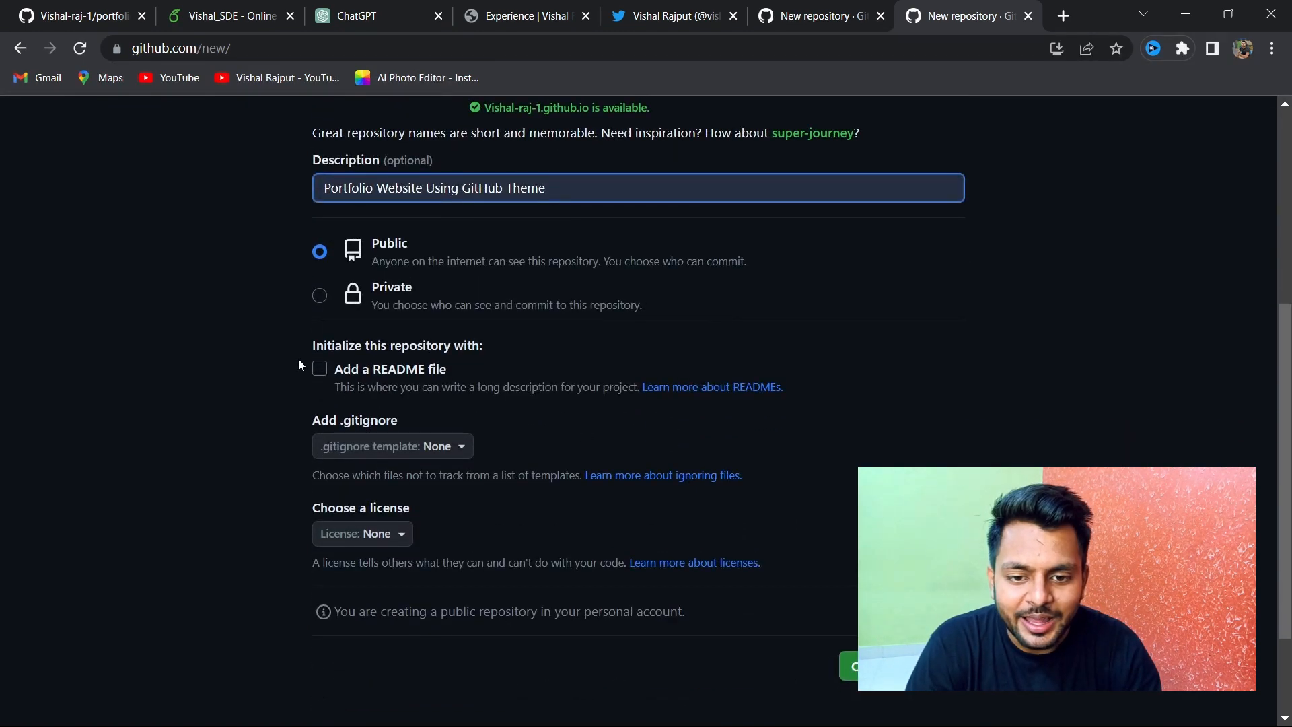
left_click(319, 369)
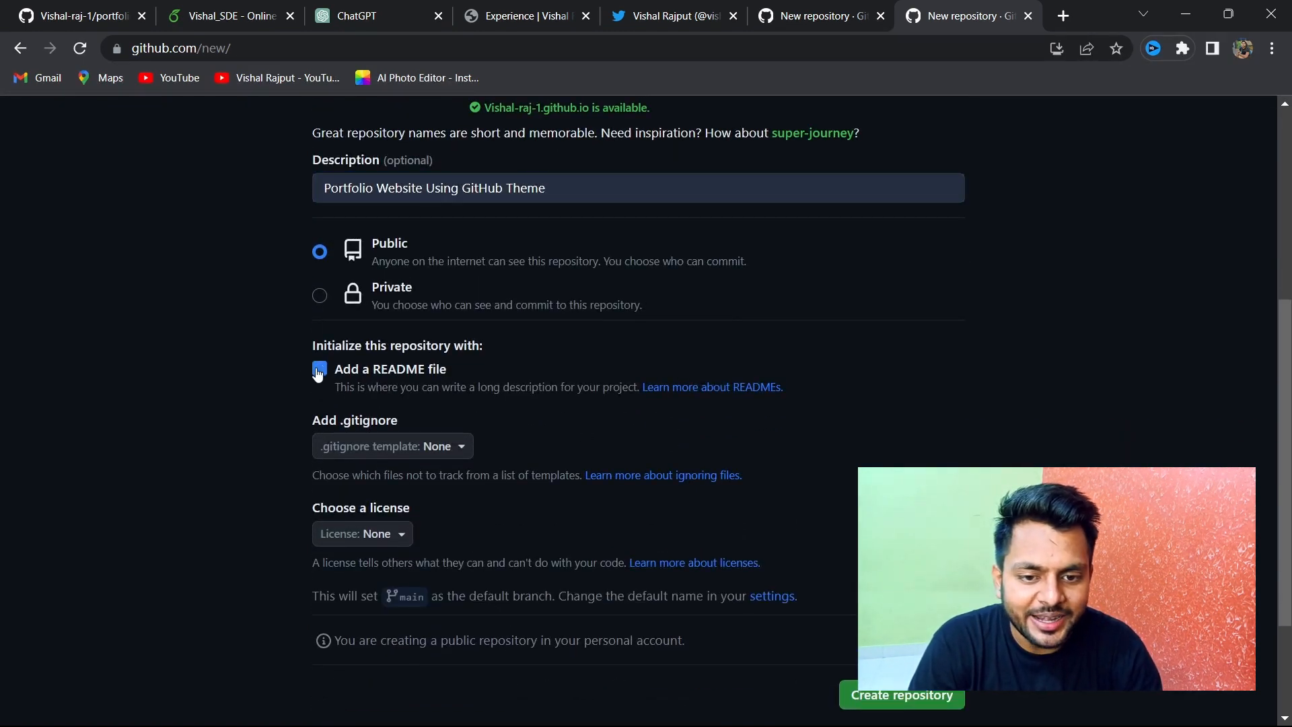
left_click(879, 696)
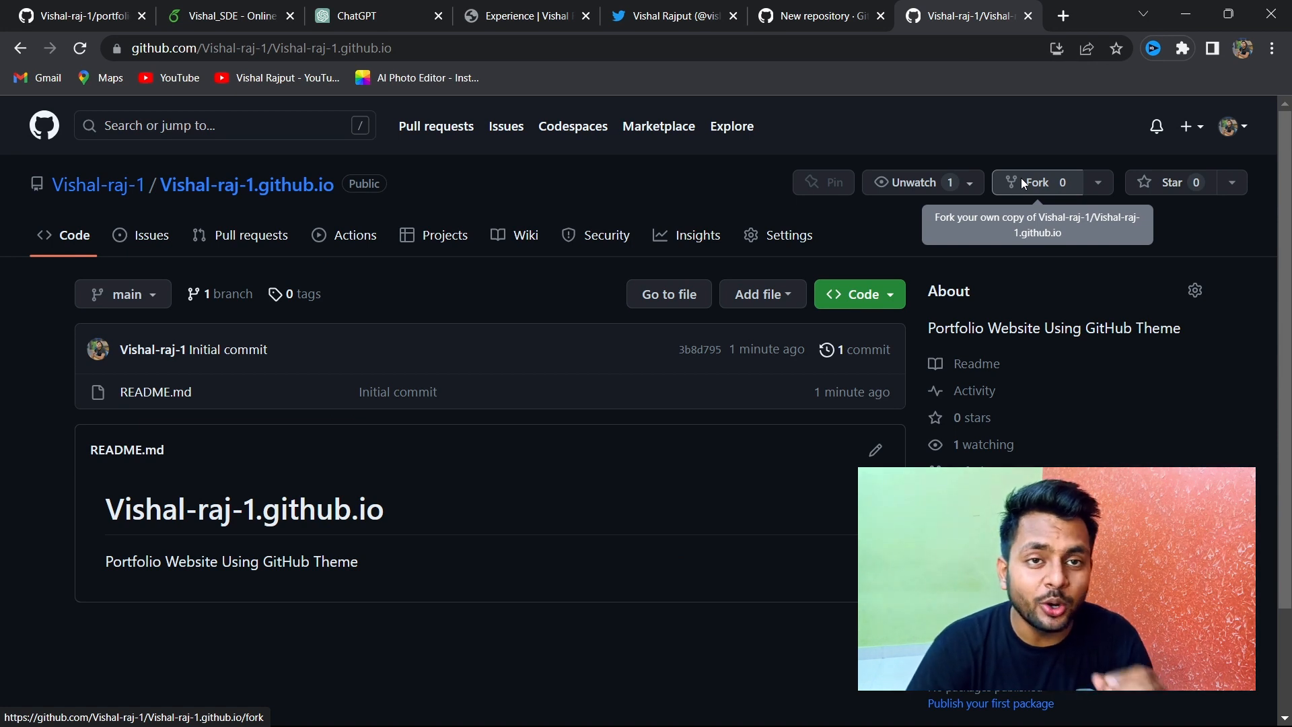
Open the new repository's published github.io address in a new browser tab and check the page's heading and description.
left_click(1066, 11)
type("visha")
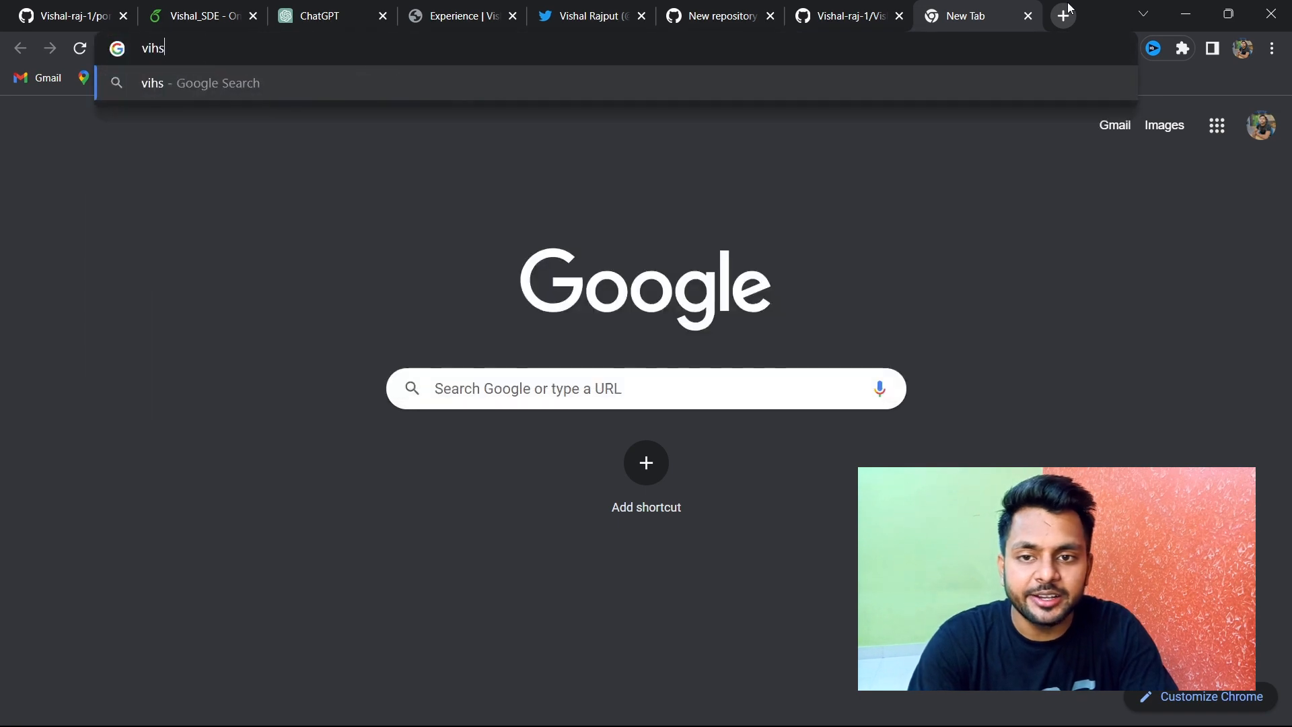
type("l-raj-1.github.io")
key("Return")
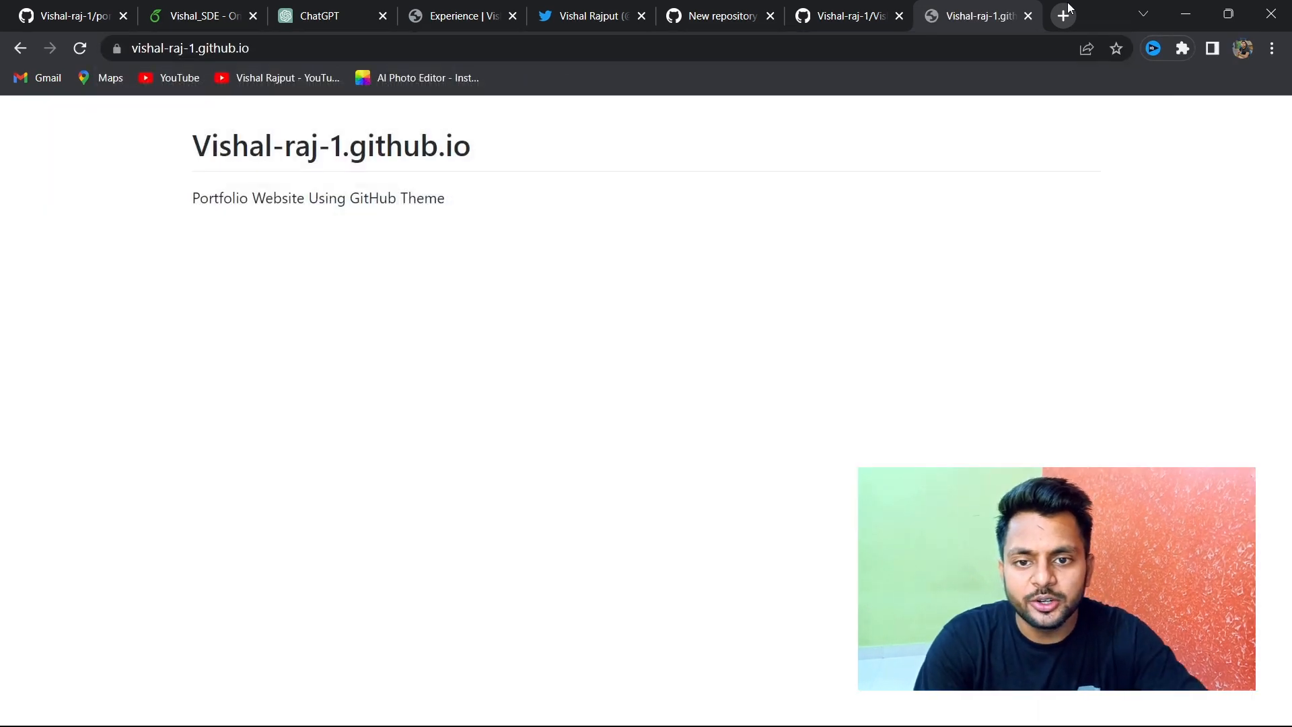
left_click_drag(182, 138, 150, 202)
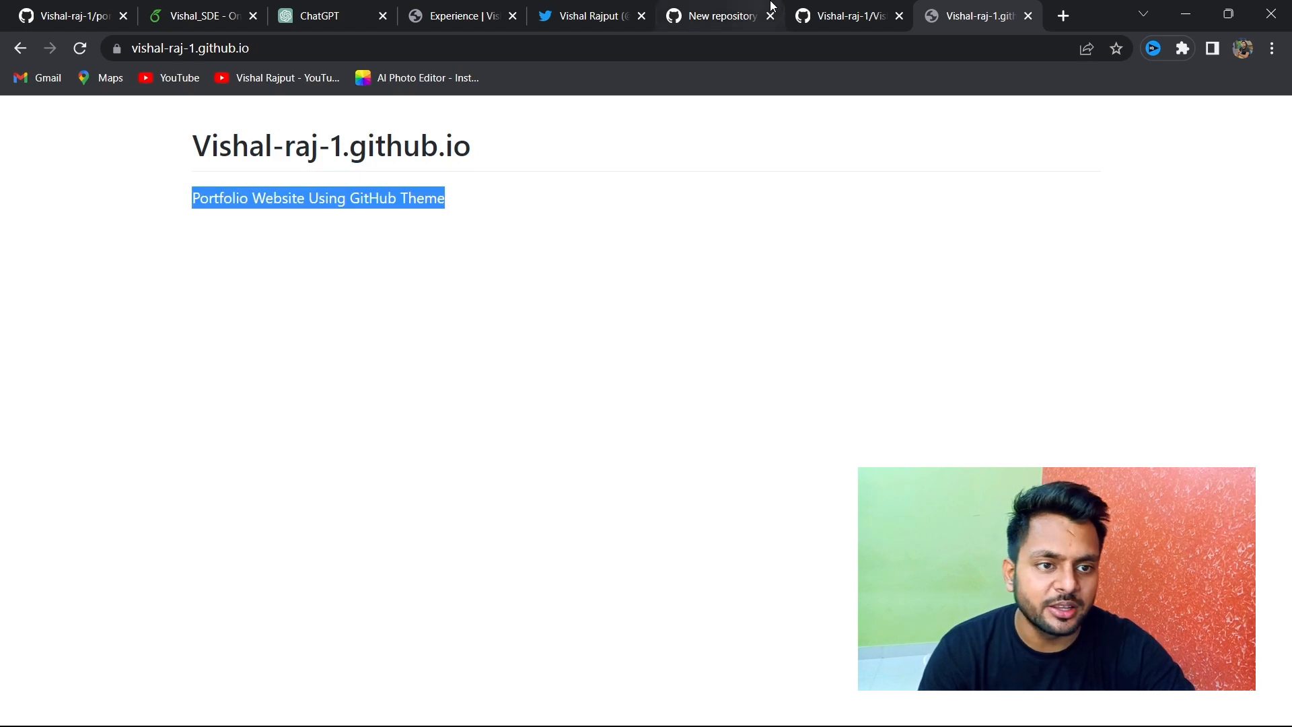
Switch to the Overleaf resume project and copy its entire LaTeX source.
left_click(849, 15)
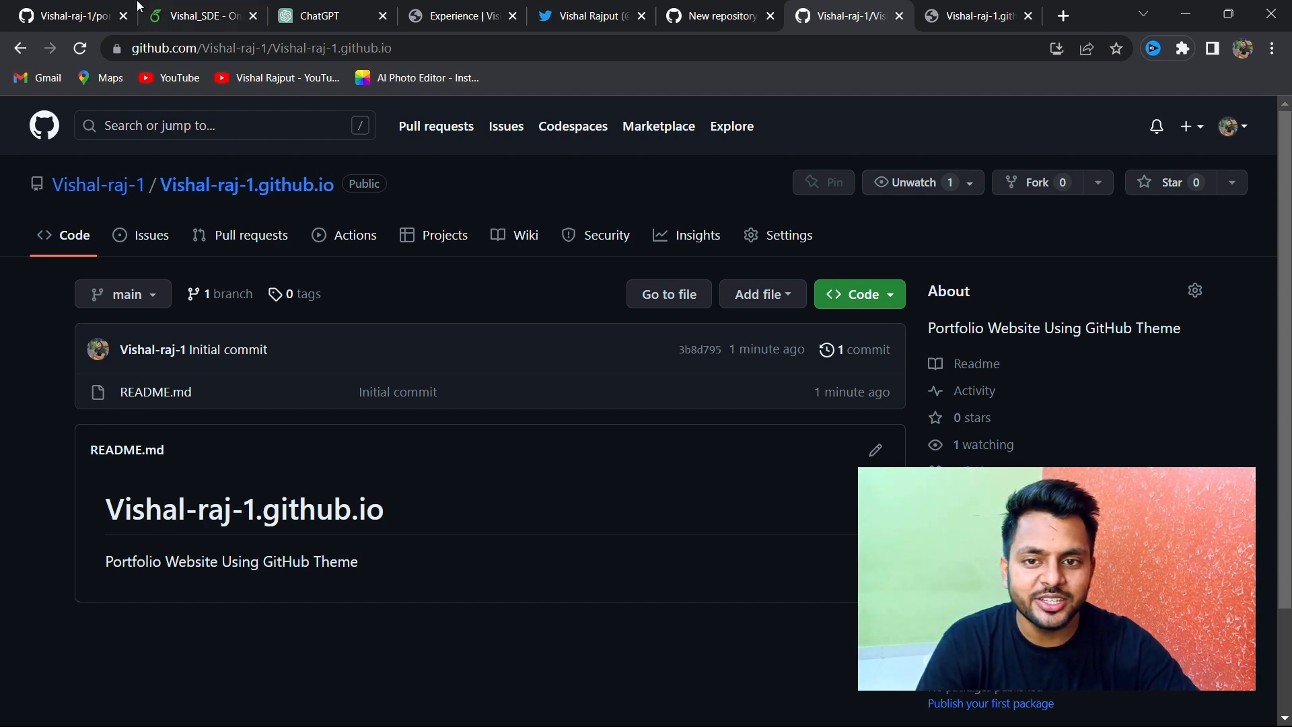
left_click(169, 9)
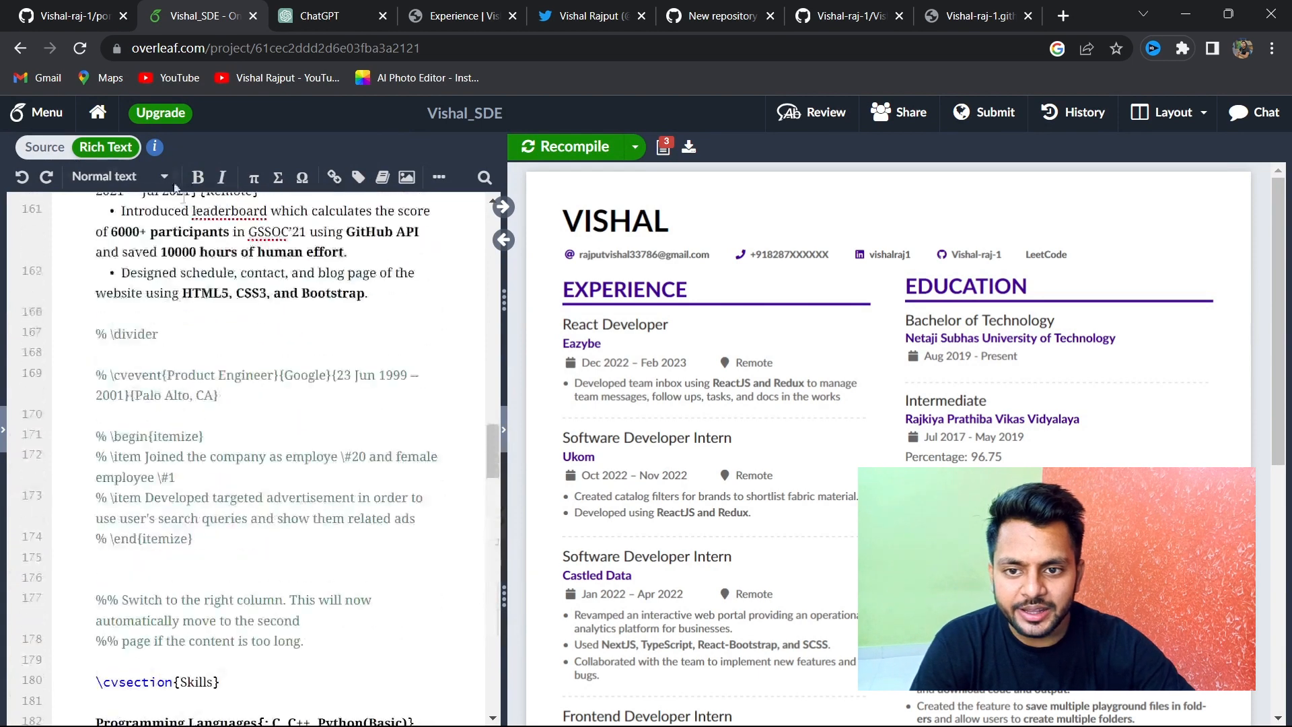
left_click(264, 348)
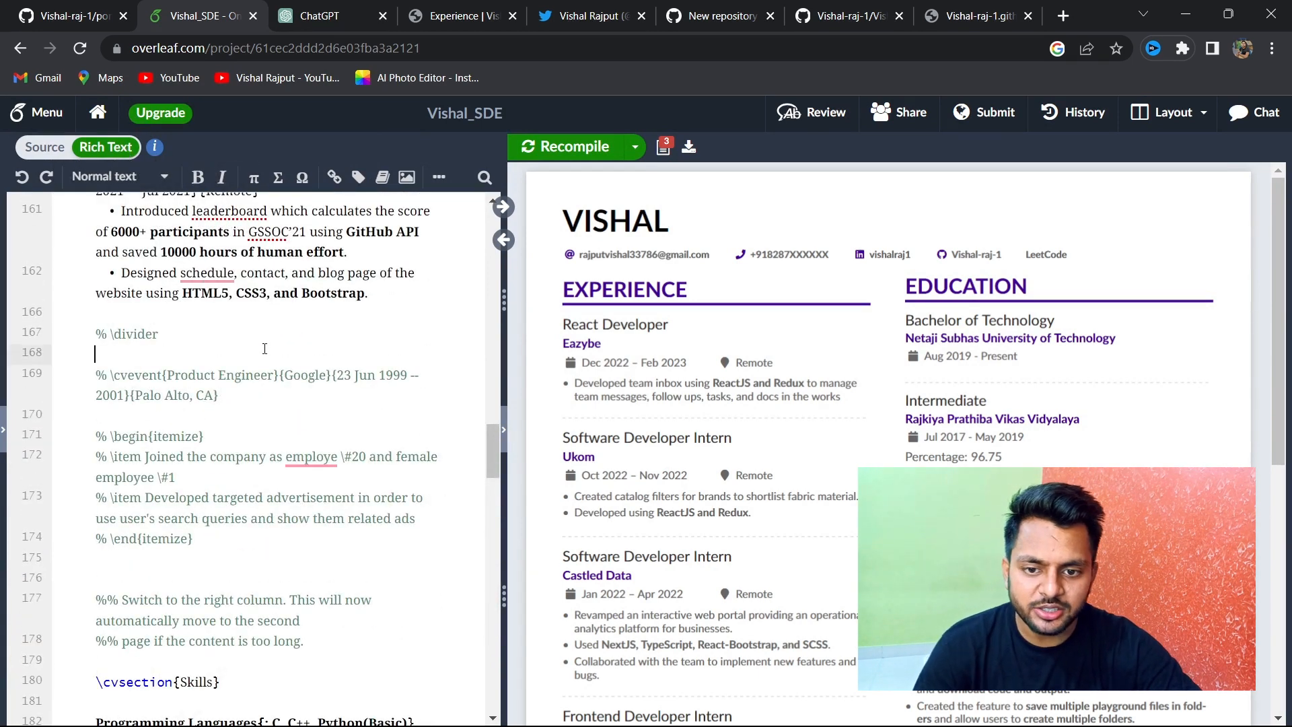
key("ctrl+a")
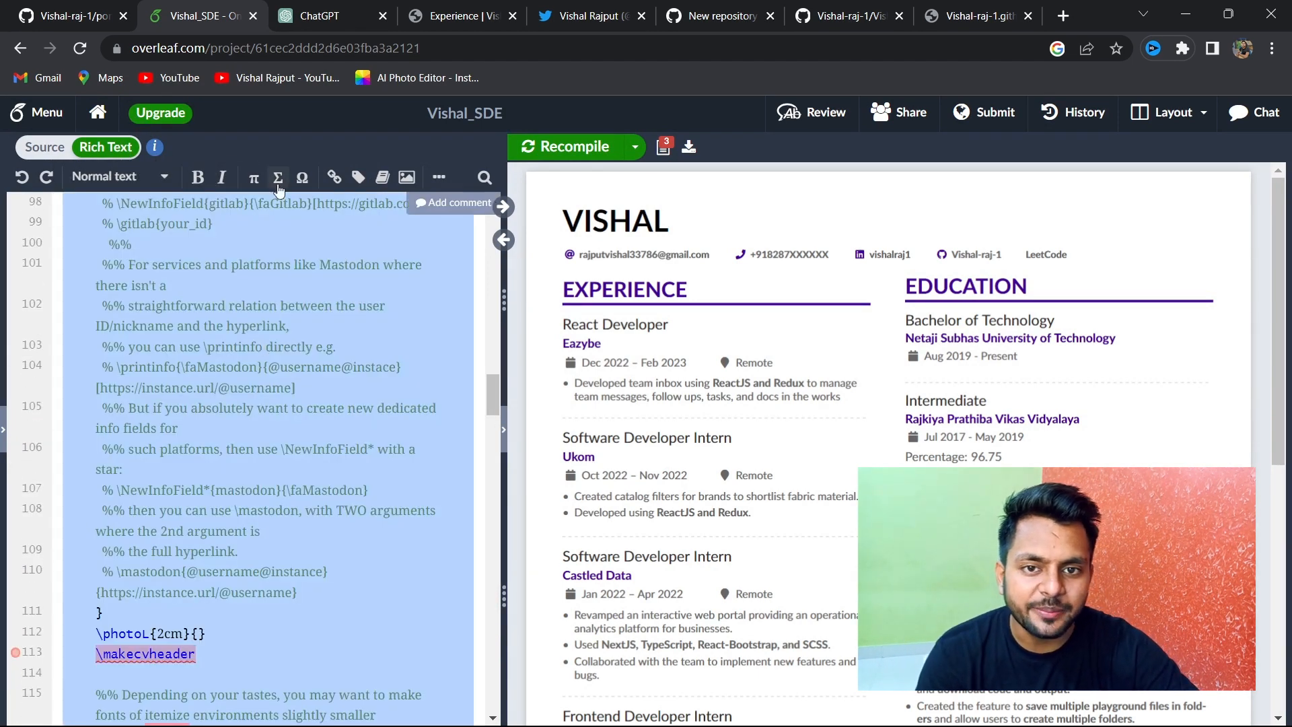
Switch to ChatGPT and send the copied LaTeX source with the prompt "convert this into markdown resume".
left_click(316, 16)
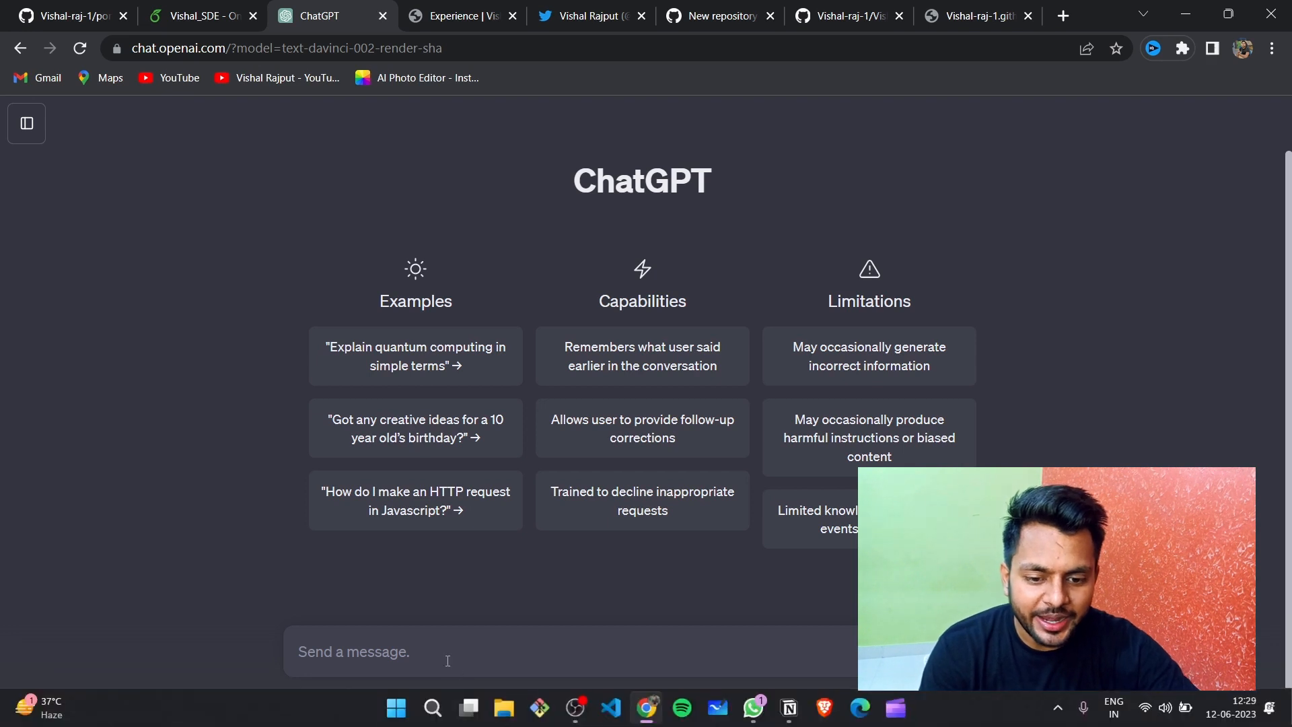
key("ctrl+v")
type("c")
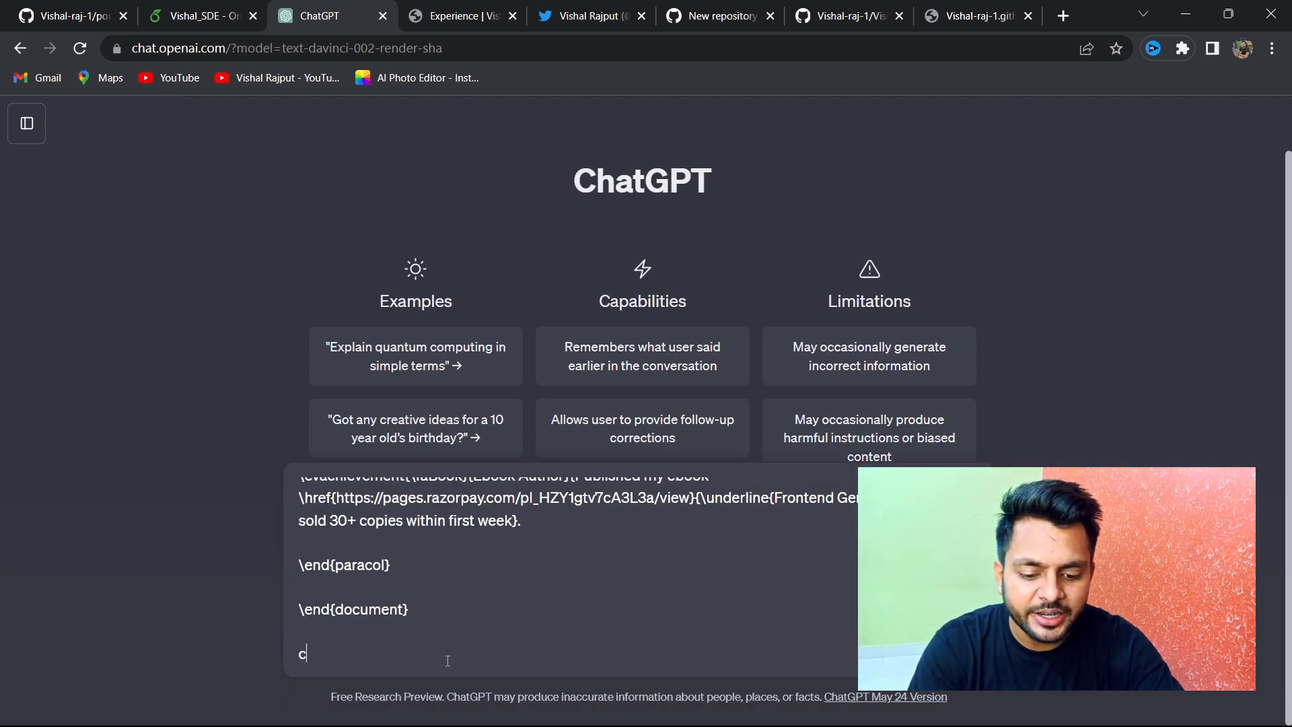
type("onvert this ")
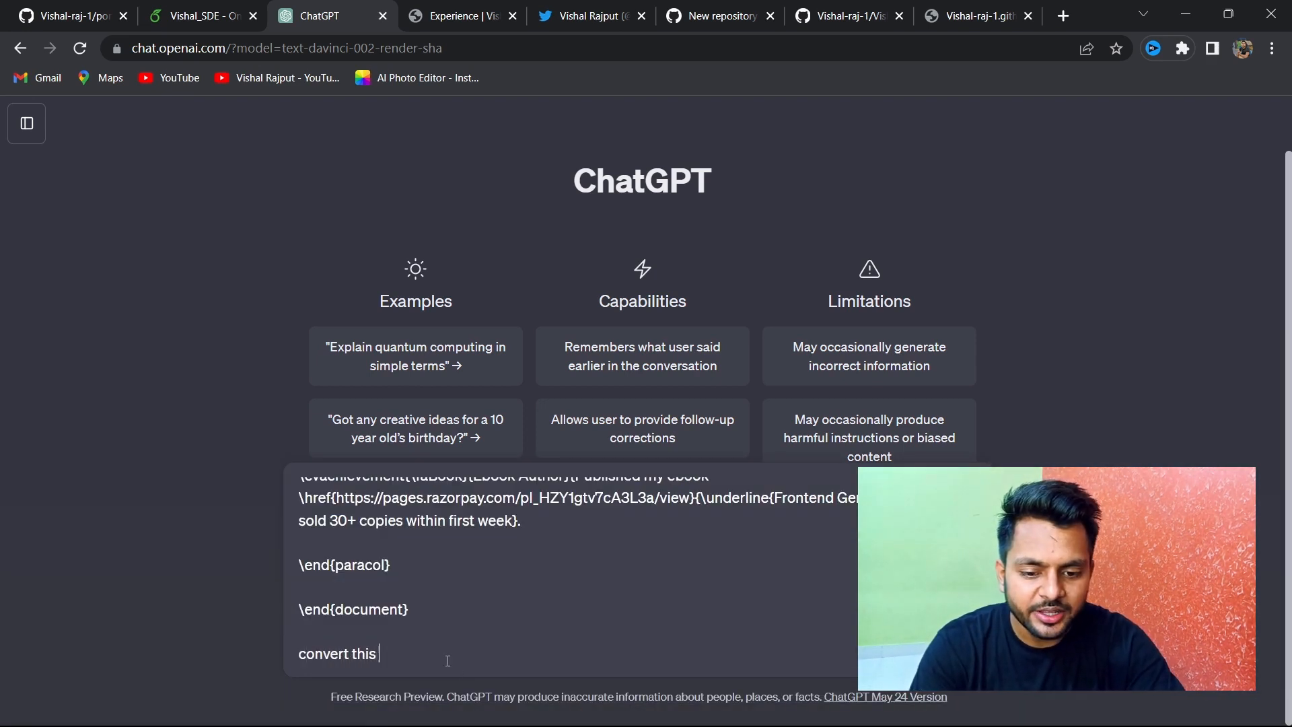
type("into markdow")
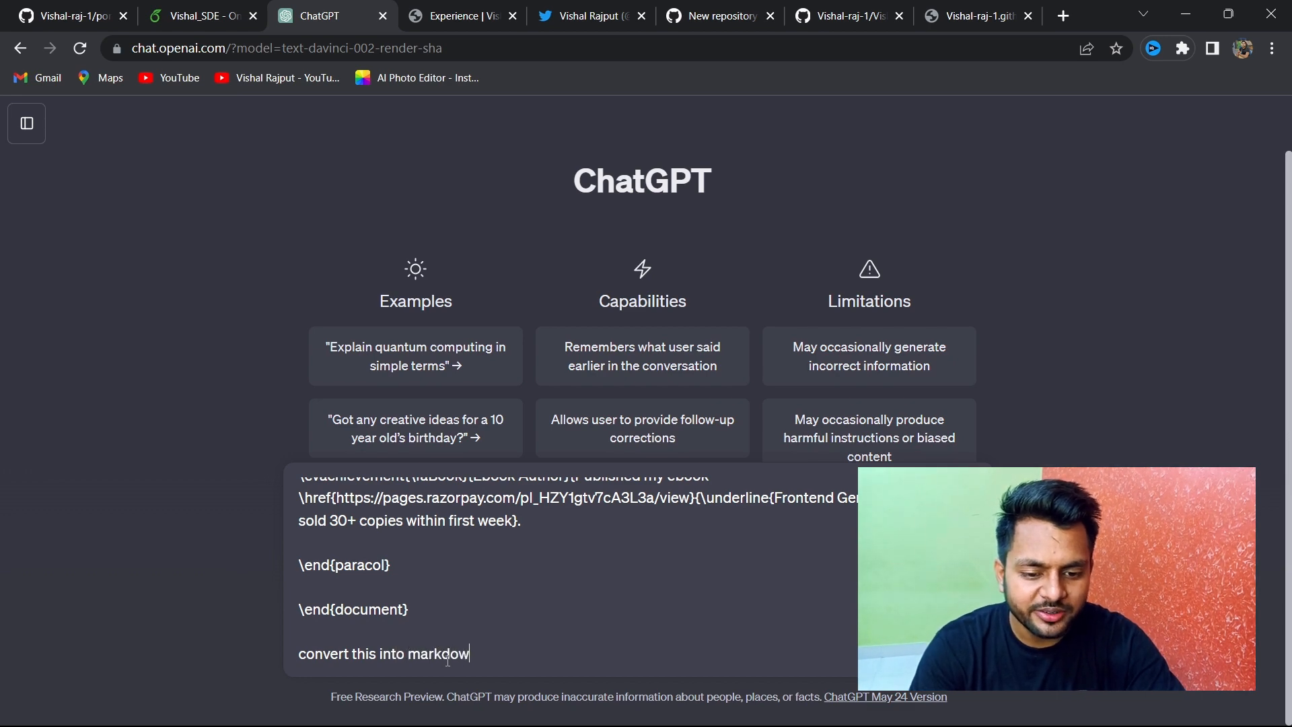
type("n resu")
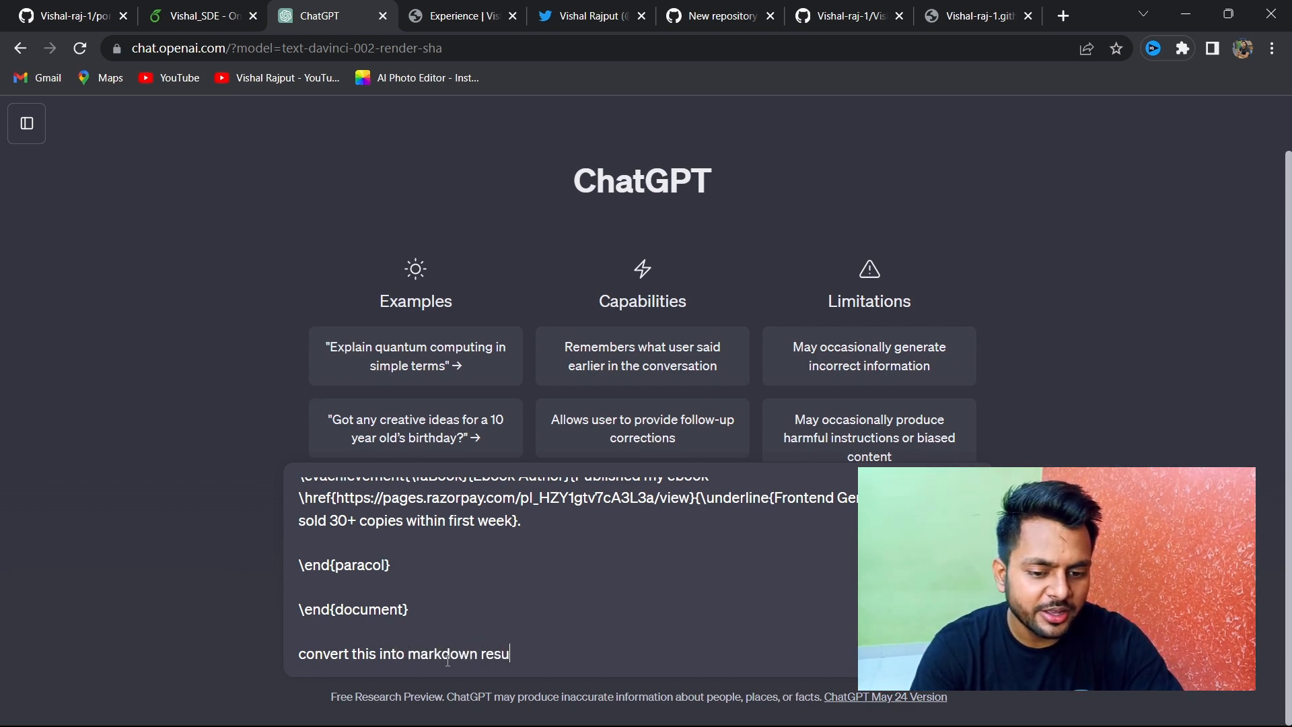
type("me")
key("Return")
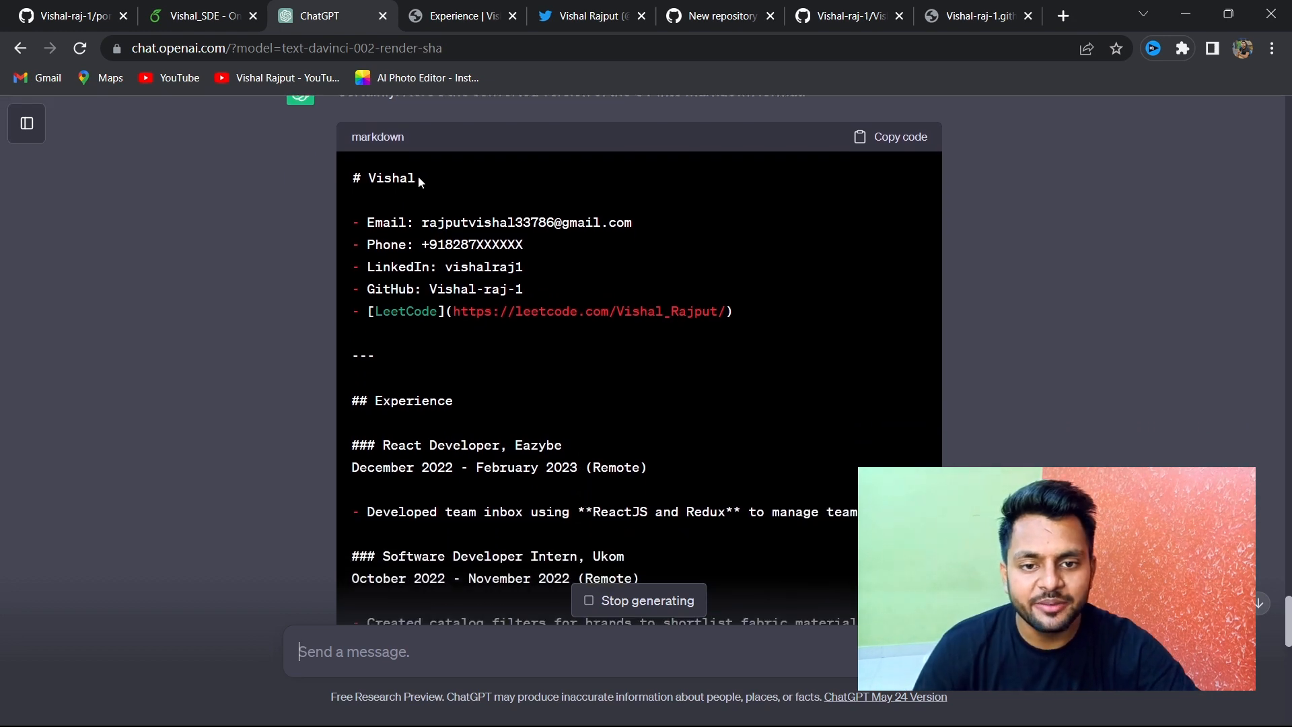
Review the generated Markdown resume from the name heading and contact list through the experience, skills and projects sections.
left_click_drag(418, 177, 361, 177)
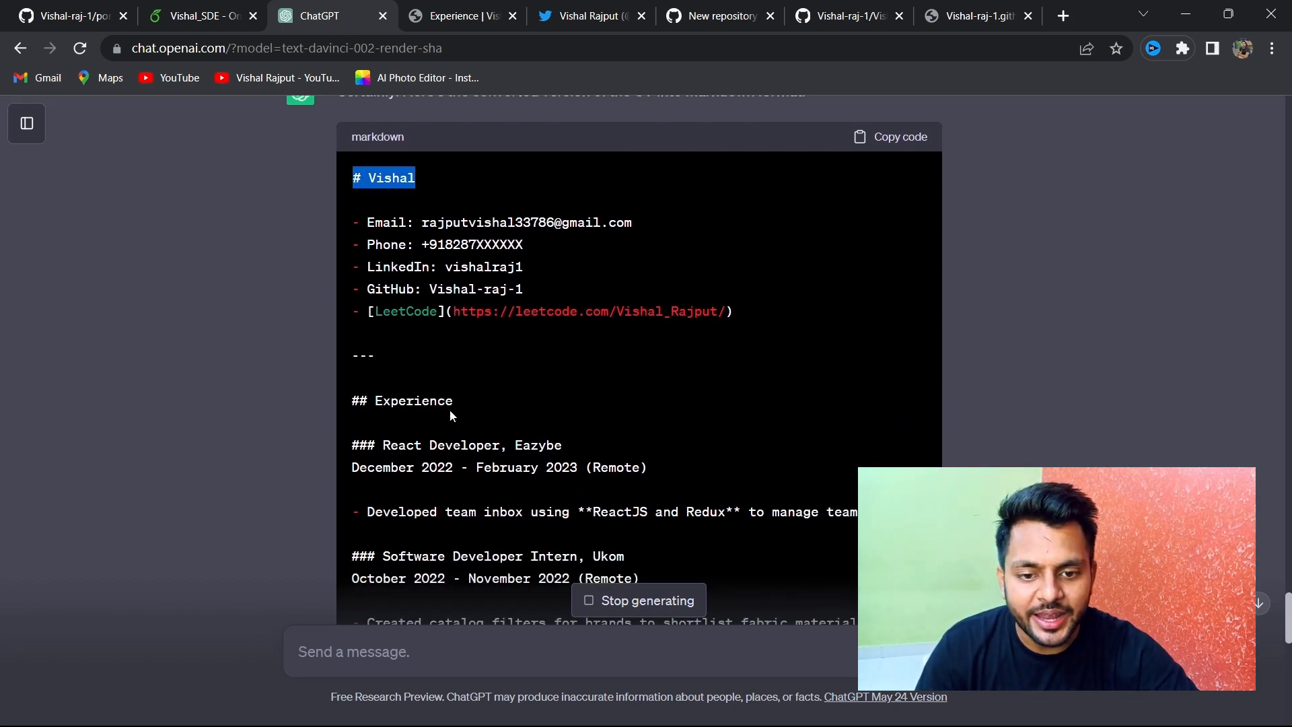
left_click(333, 404)
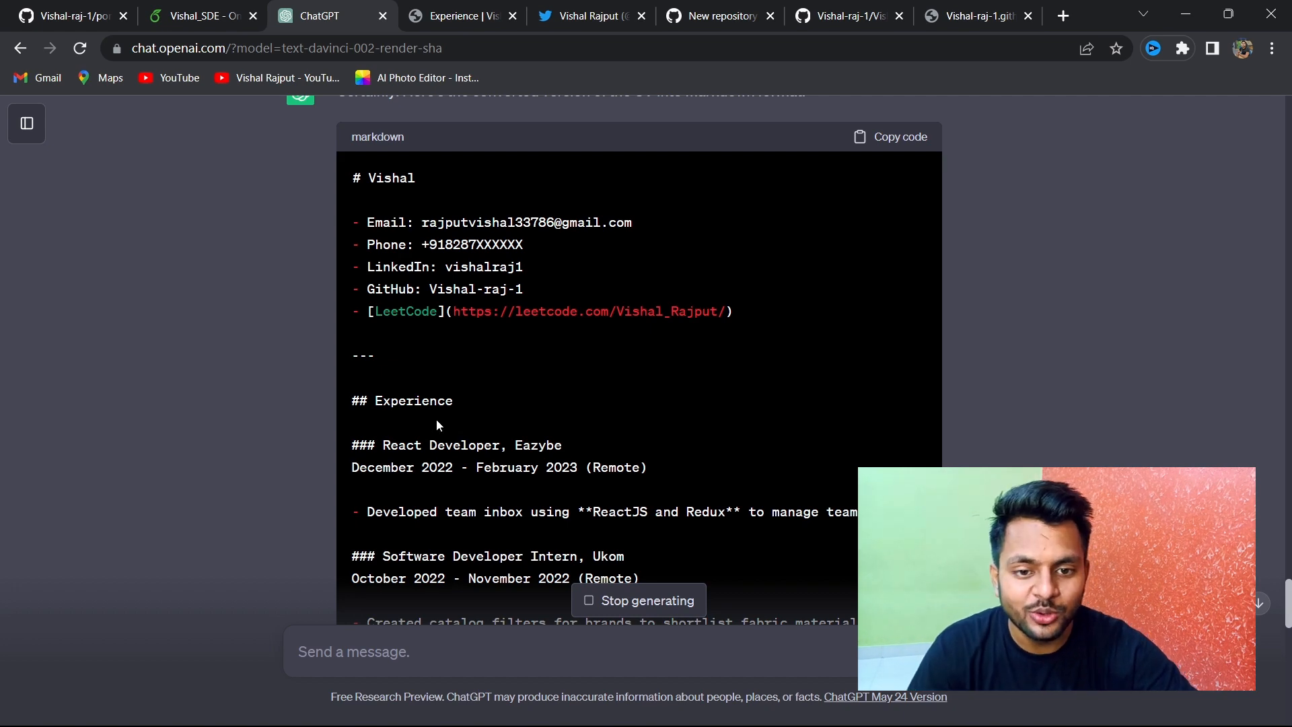
scroll(436, 420, "down", 2)
scroll(436, 420, "up", 2)
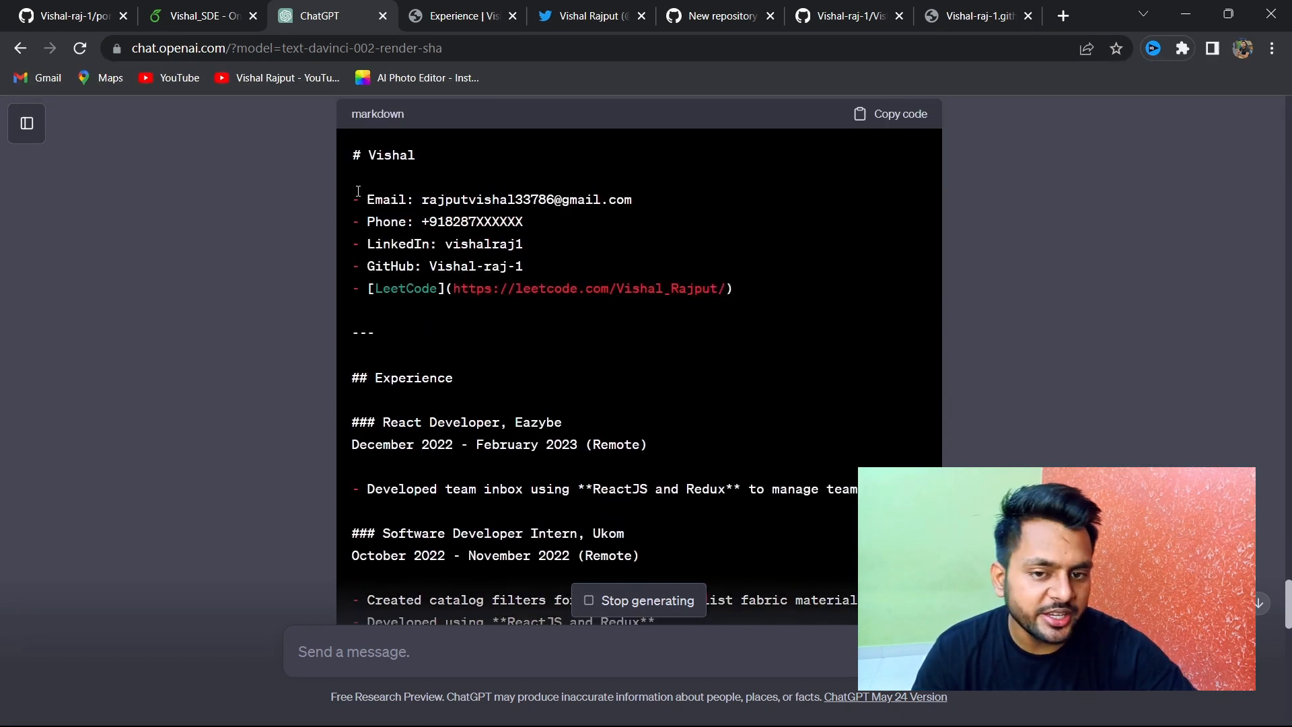
left_click_drag(358, 191, 415, 222)
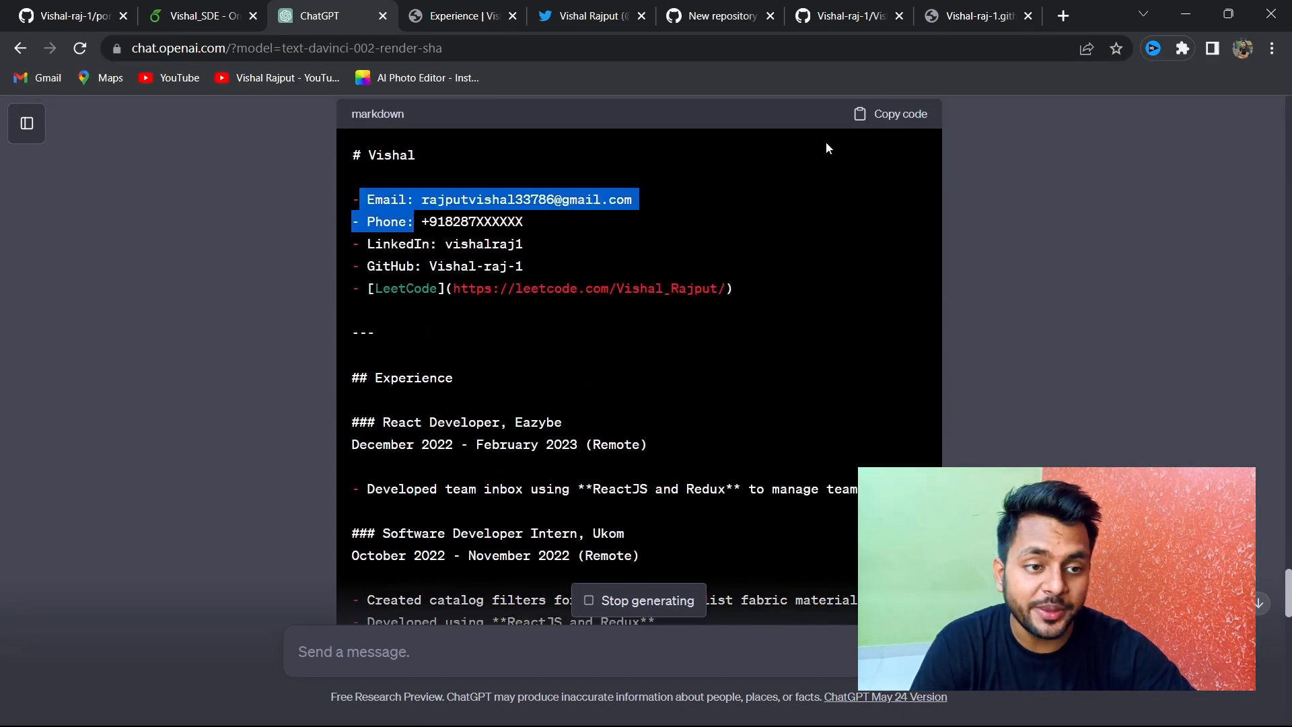
scroll(500, 437, "down", 12)
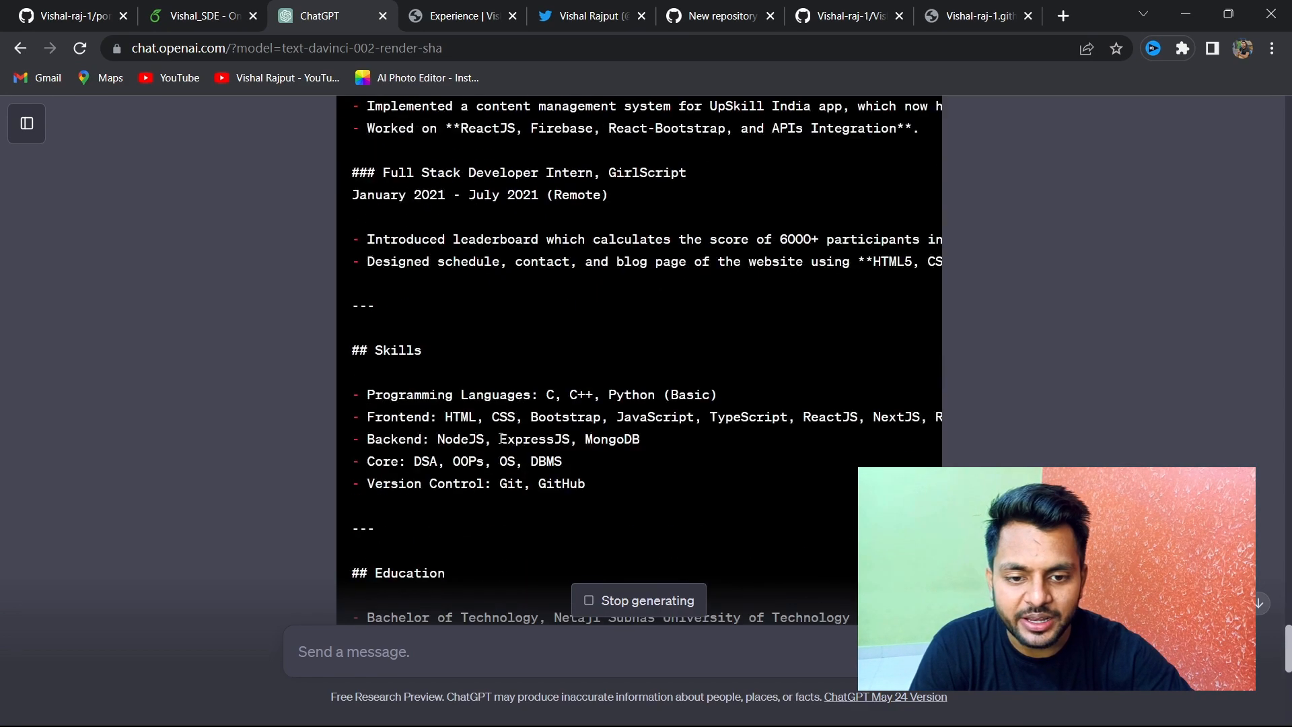
scroll(500, 438, "down", 7)
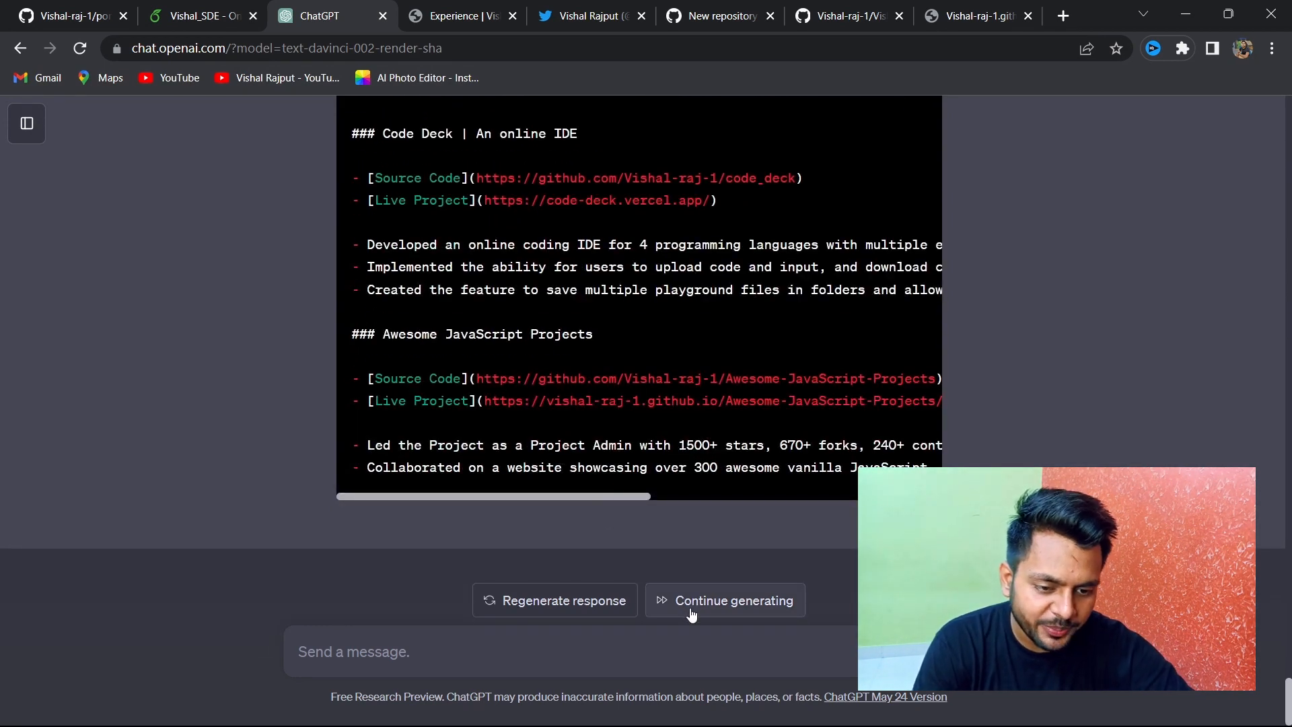
Continue generating the cut-off Markdown response and copy the complete code block.
left_click(749, 609)
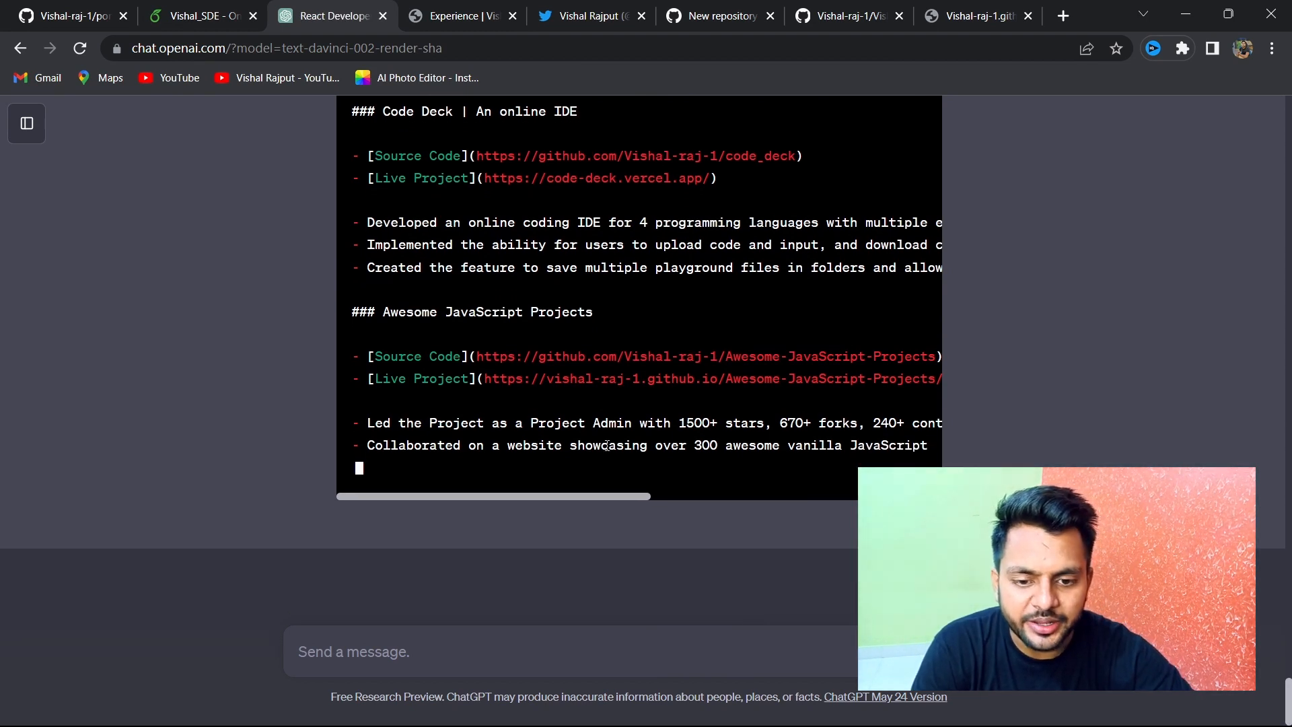
scroll(1035, 360, "up", 8)
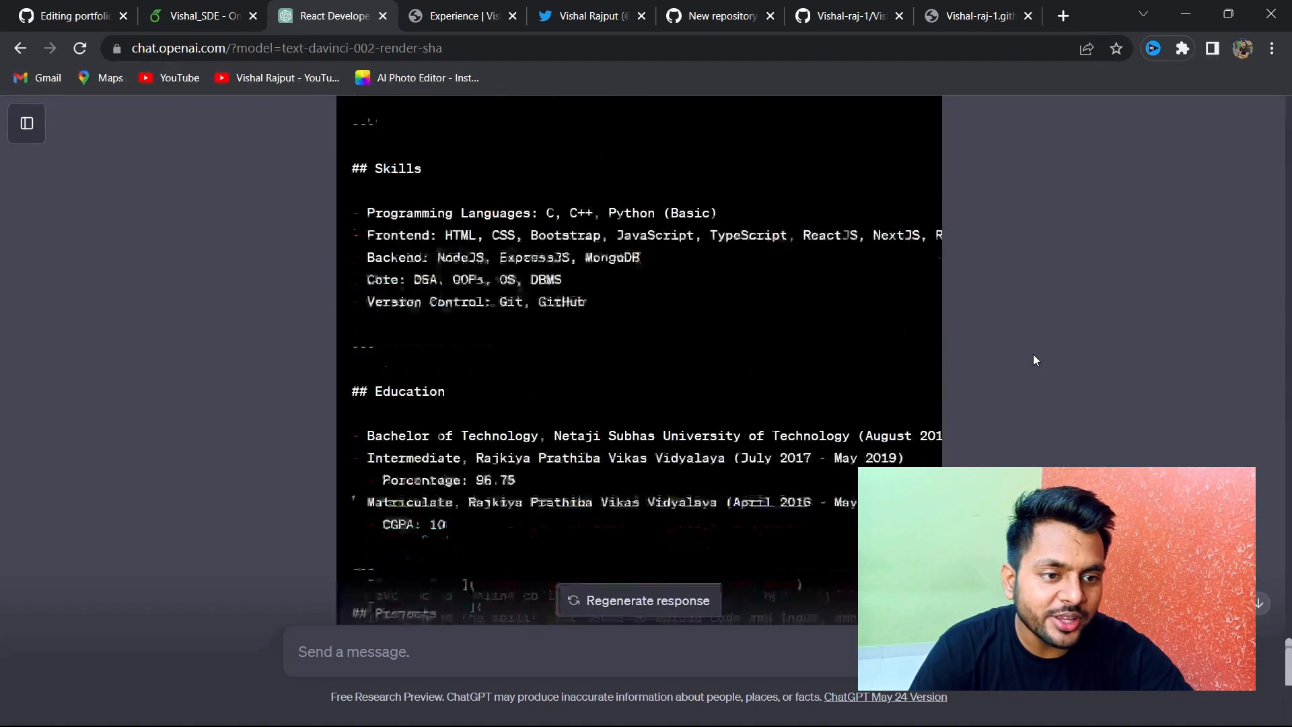
scroll(1034, 356, "up", 10)
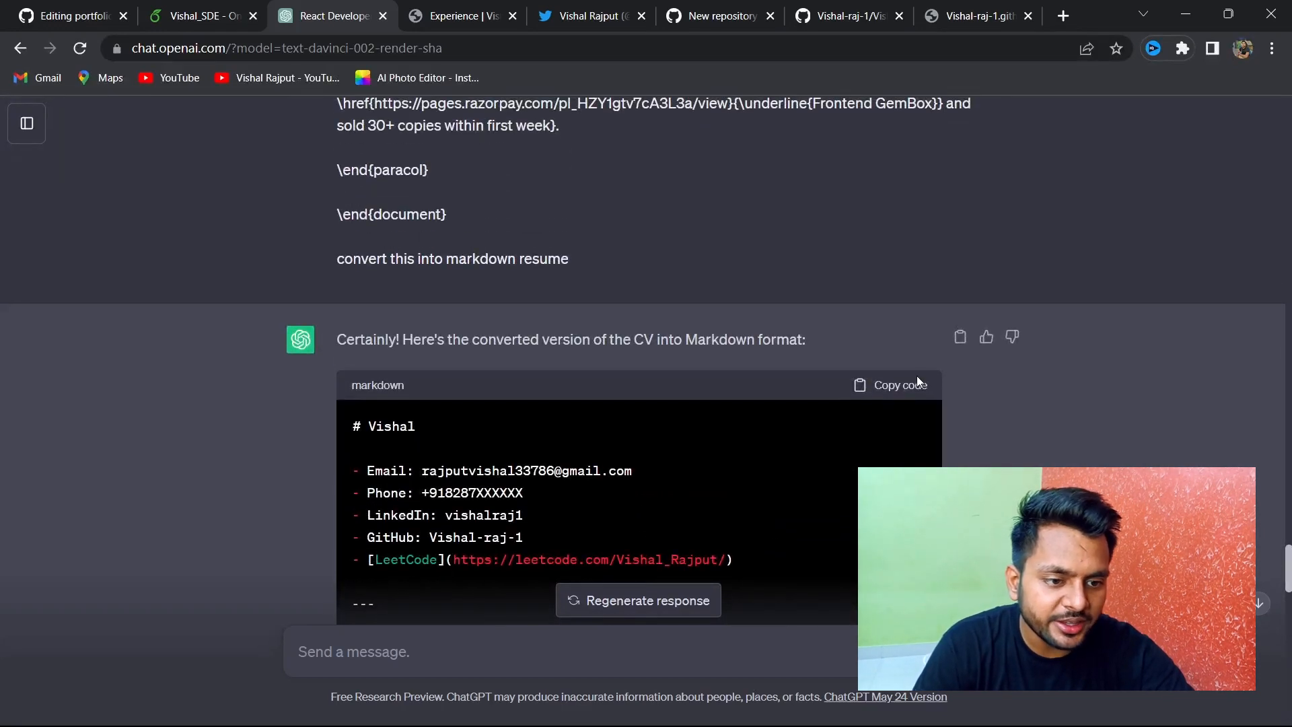
left_click(903, 397)
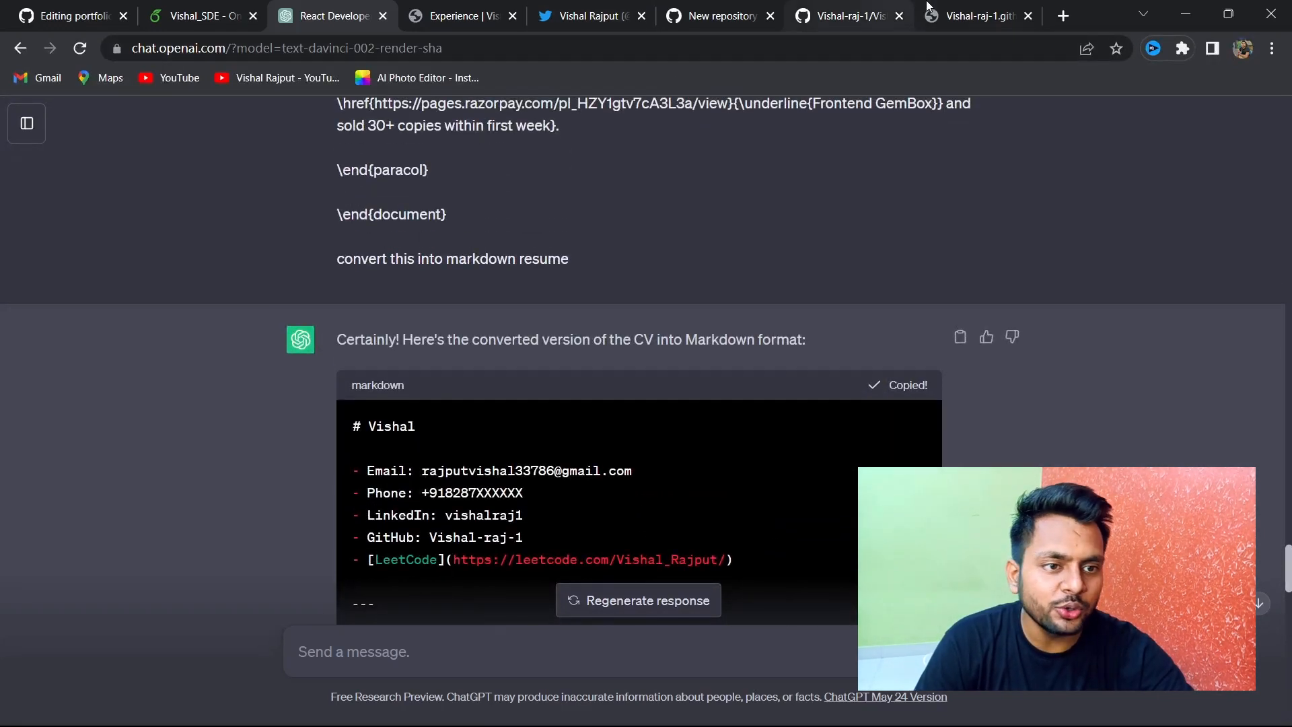
Replace the contents of the new github.io repository's README.md with the copied Markdown resume and preview the rendered page.
left_click(850, 16)
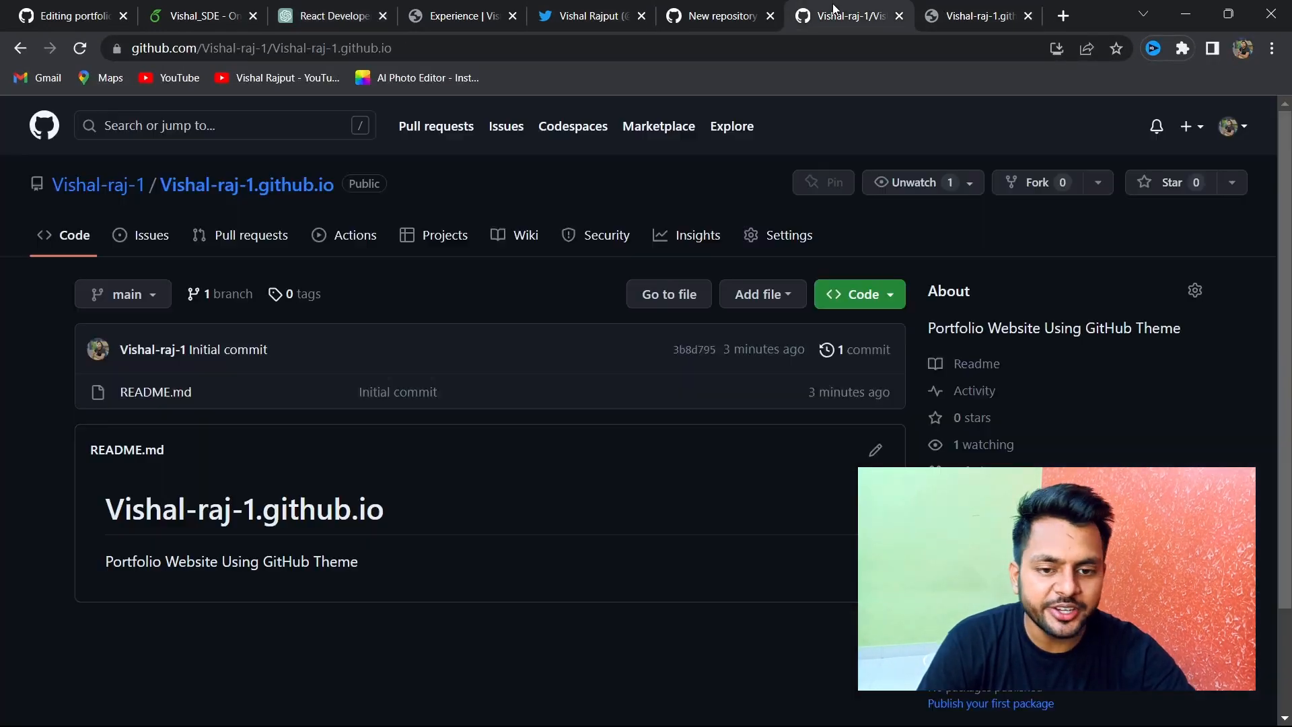
left_click(872, 451)
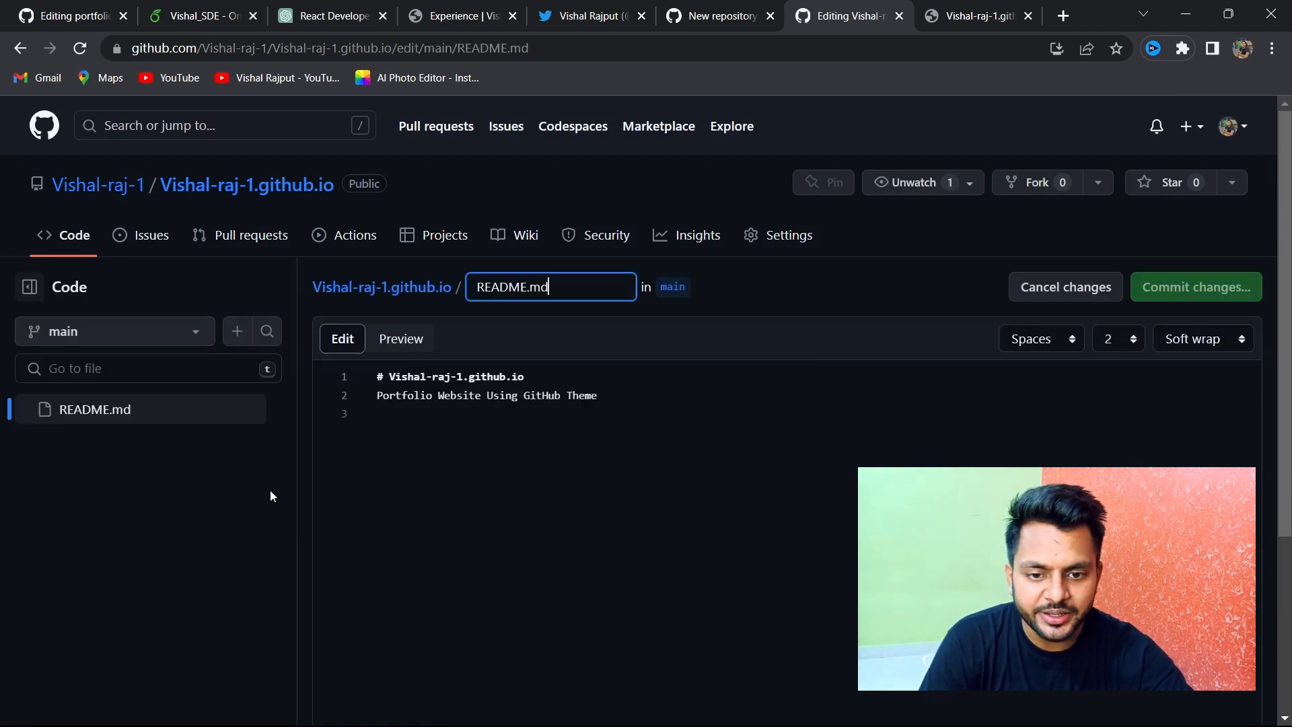
left_click(613, 394)
key("ctrl+a")
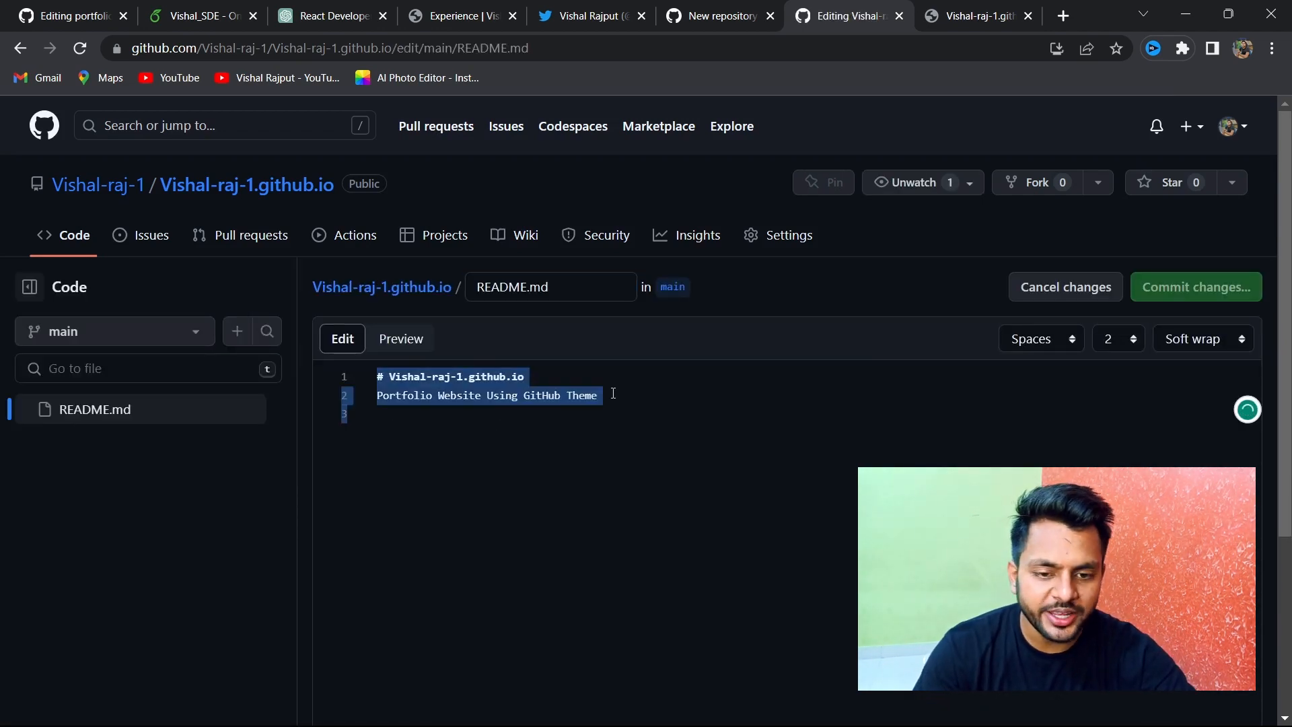
key("ctrl+v")
scroll(610, 428, "up", 14)
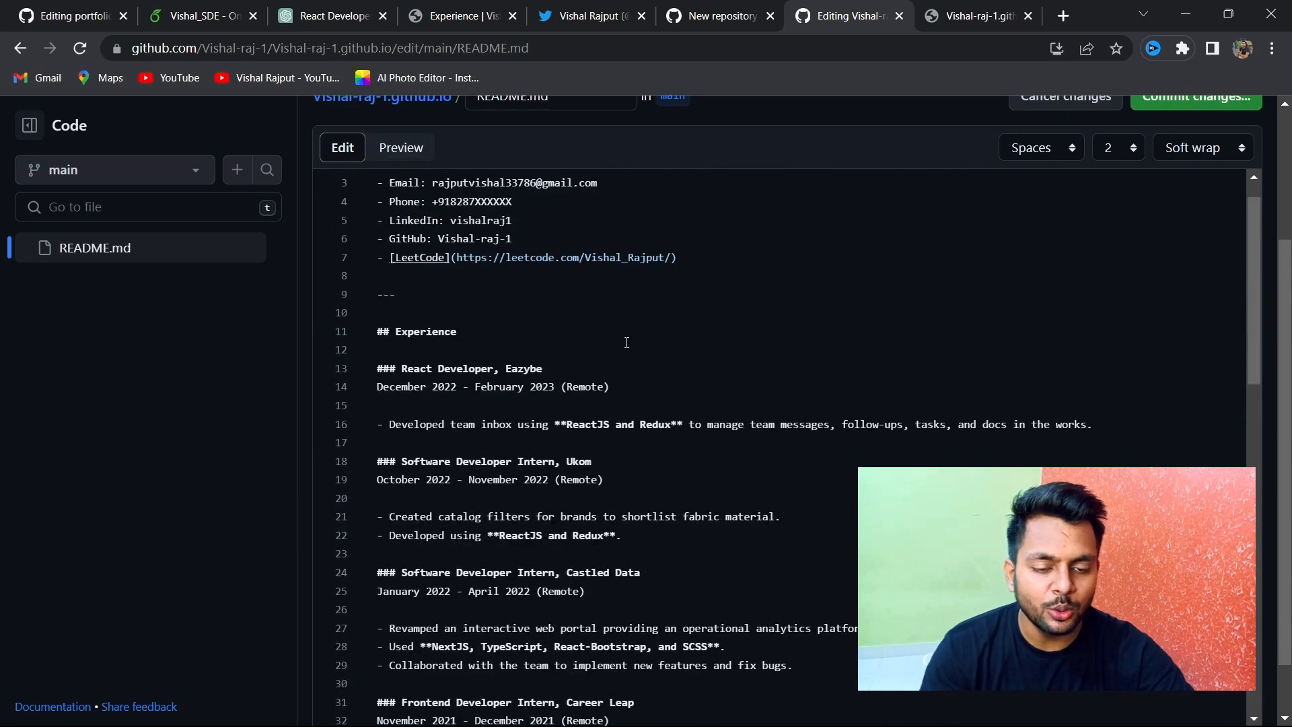
scroll(599, 456, "down", 17)
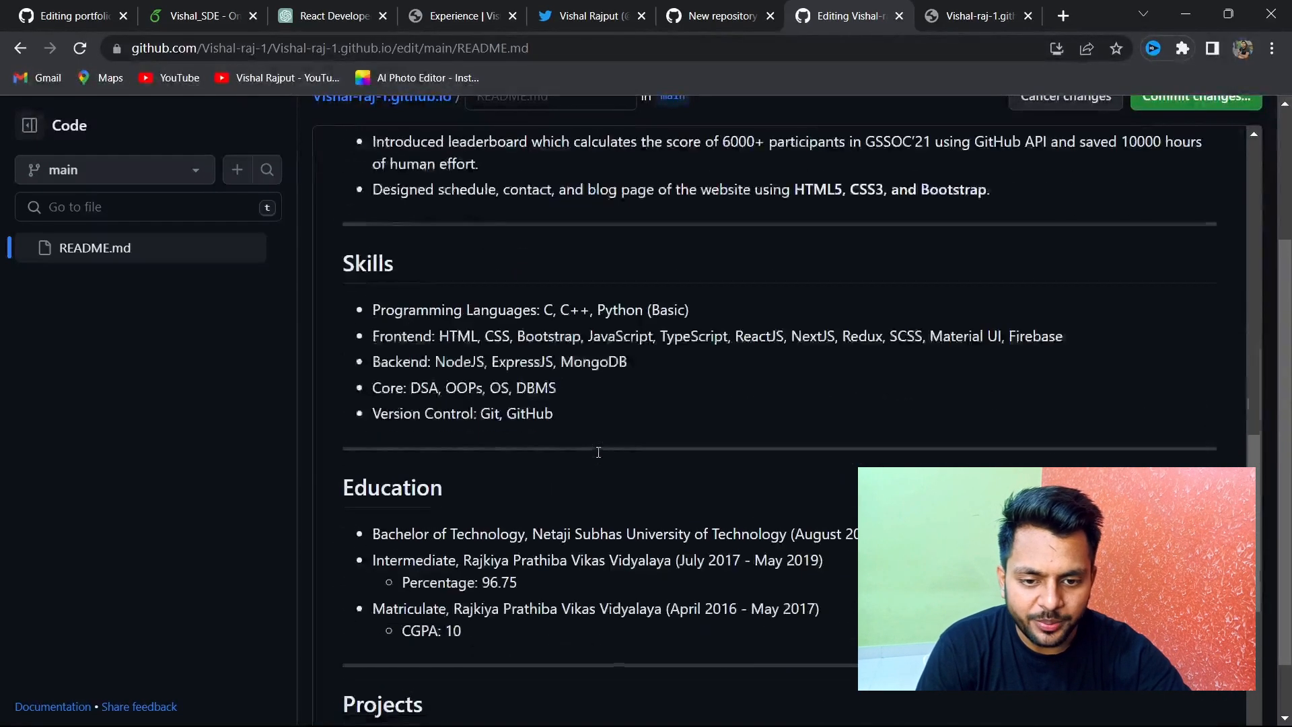
scroll(598, 458, "up", 3)
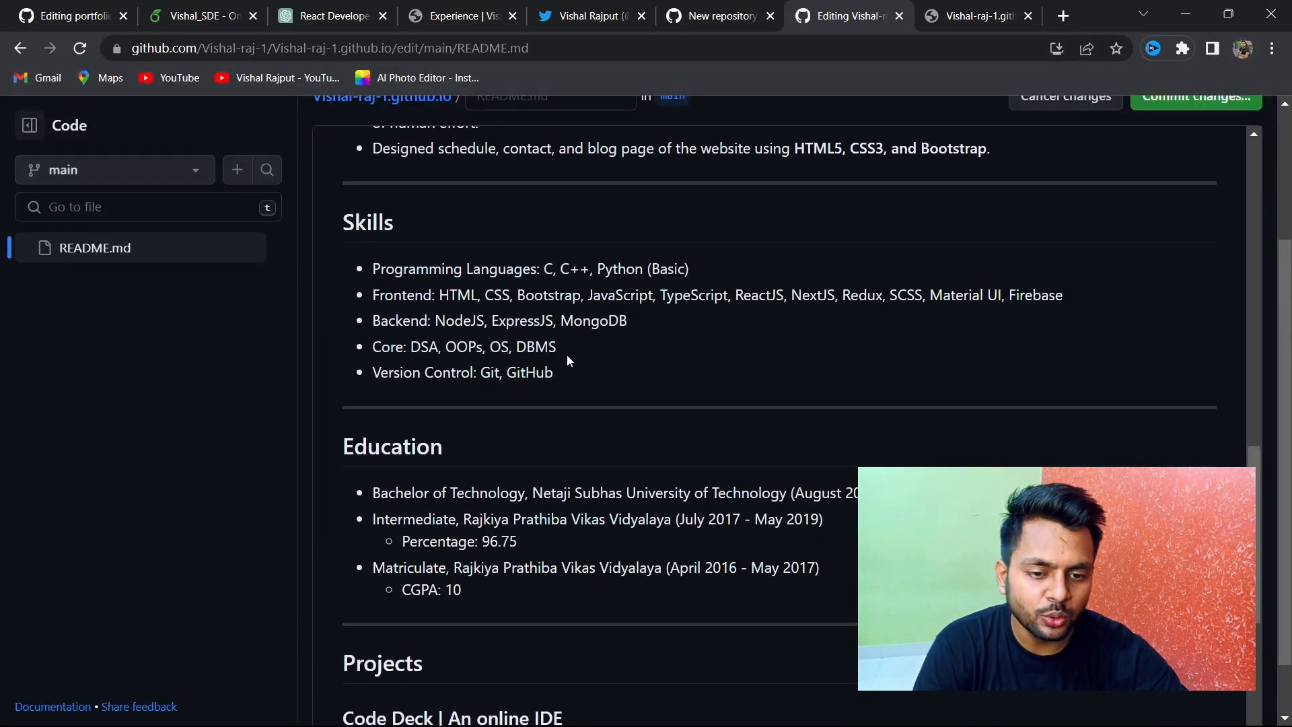
Copy the full README.md contents from the portfolio-website repository and return to the new repository's README editor.
left_click(75, 5)
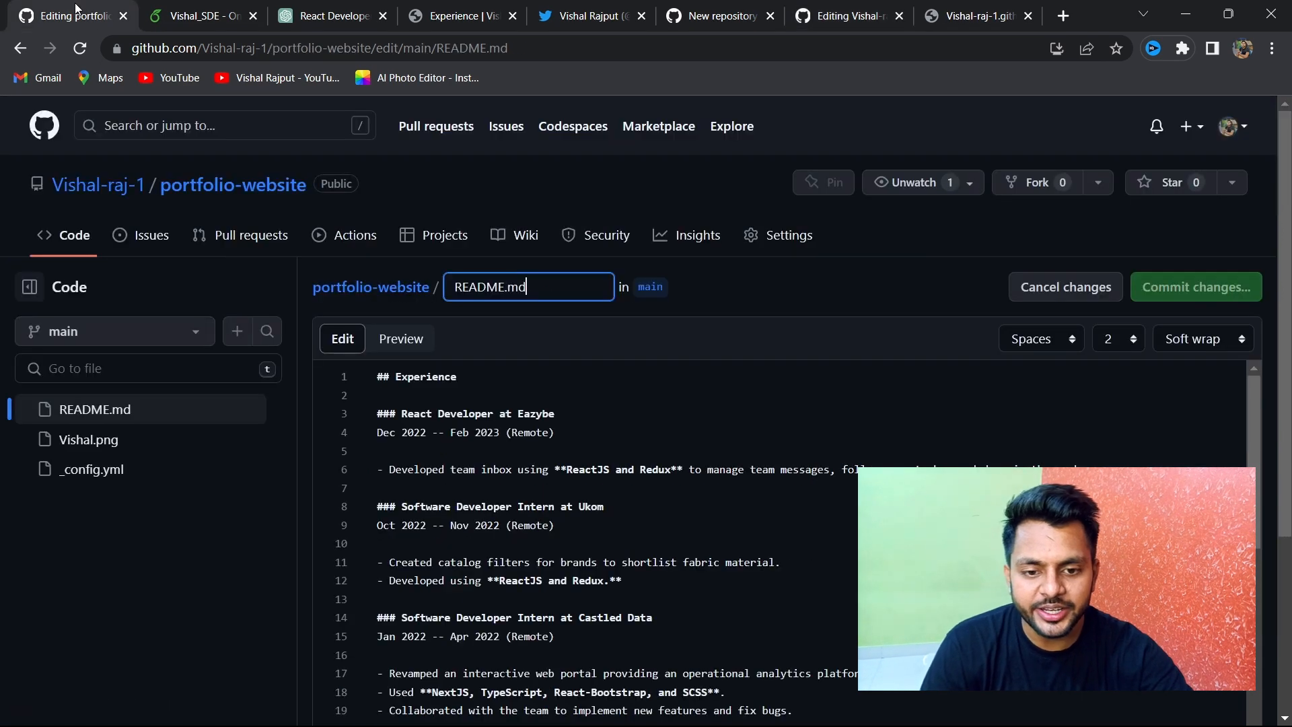
left_click(613, 439)
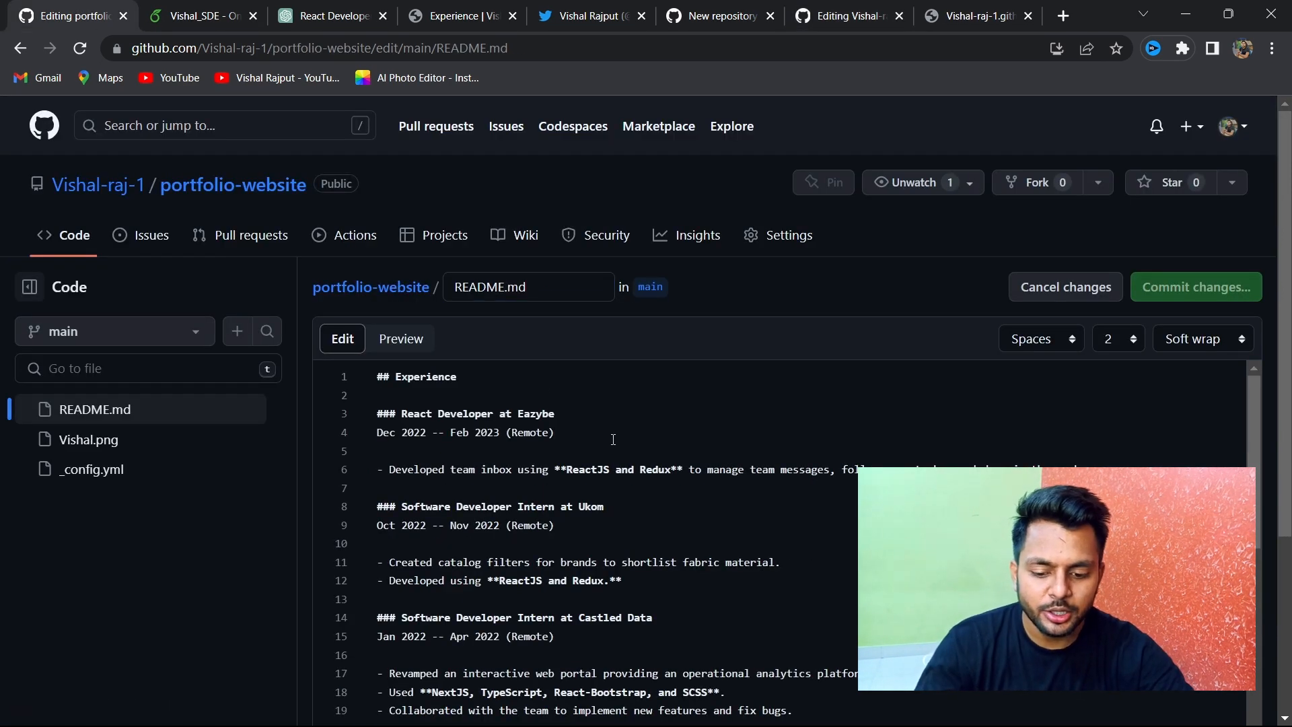
key("ctrl+a")
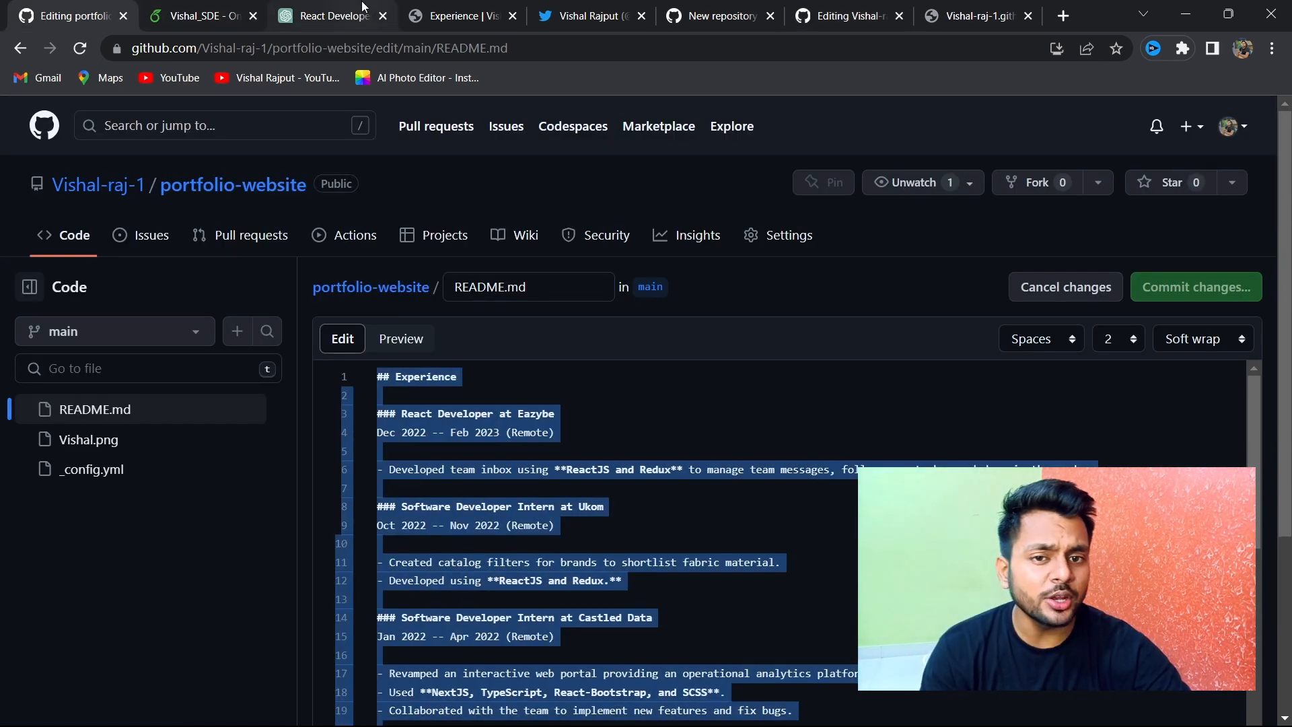
left_click(457, 15)
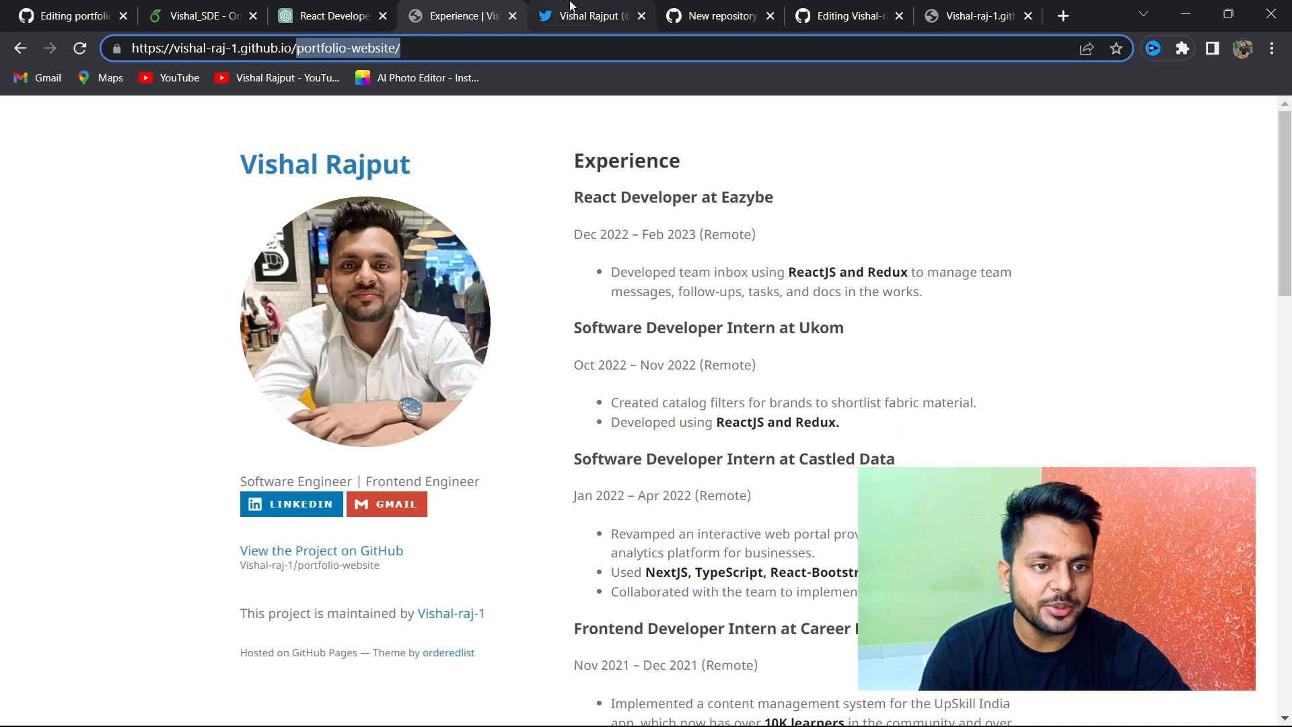
left_click(718, 9)
left_click(816, 6)
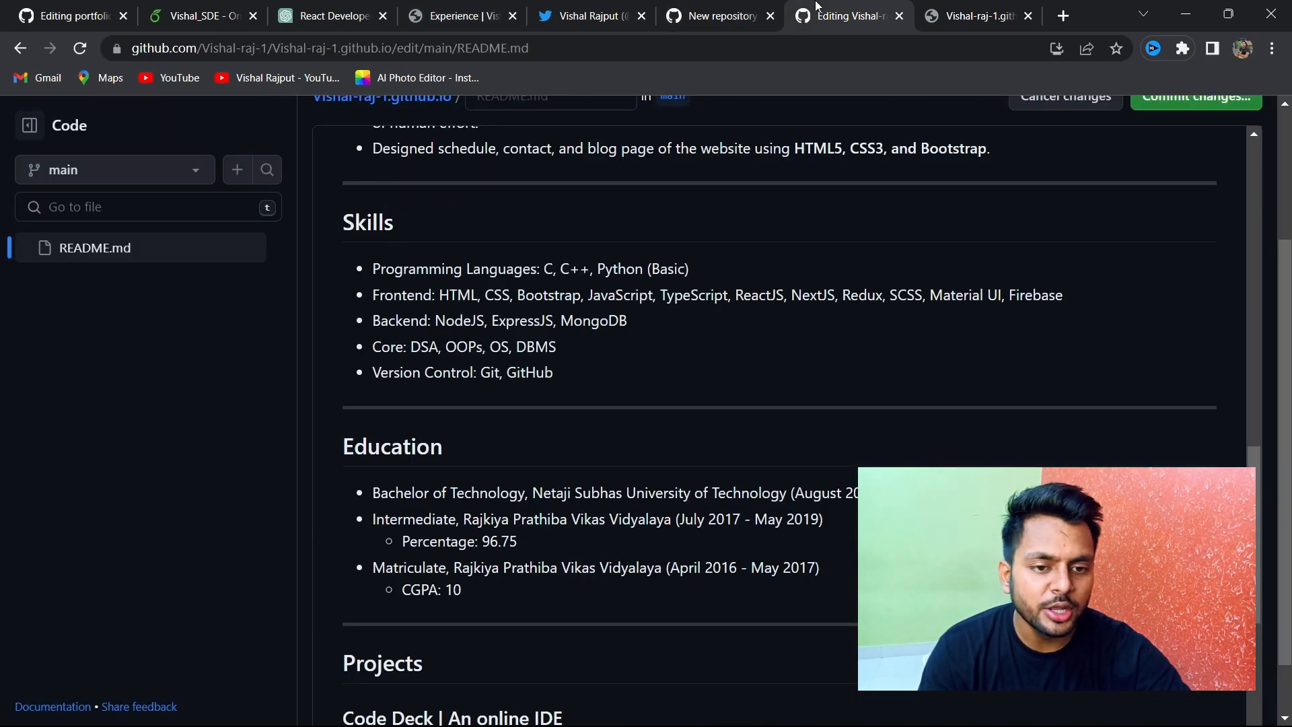
Replace the new repository's README.md source with the copied portfolio-website Markdown and look through the pasted text.
scroll(592, 521, "up", 15)
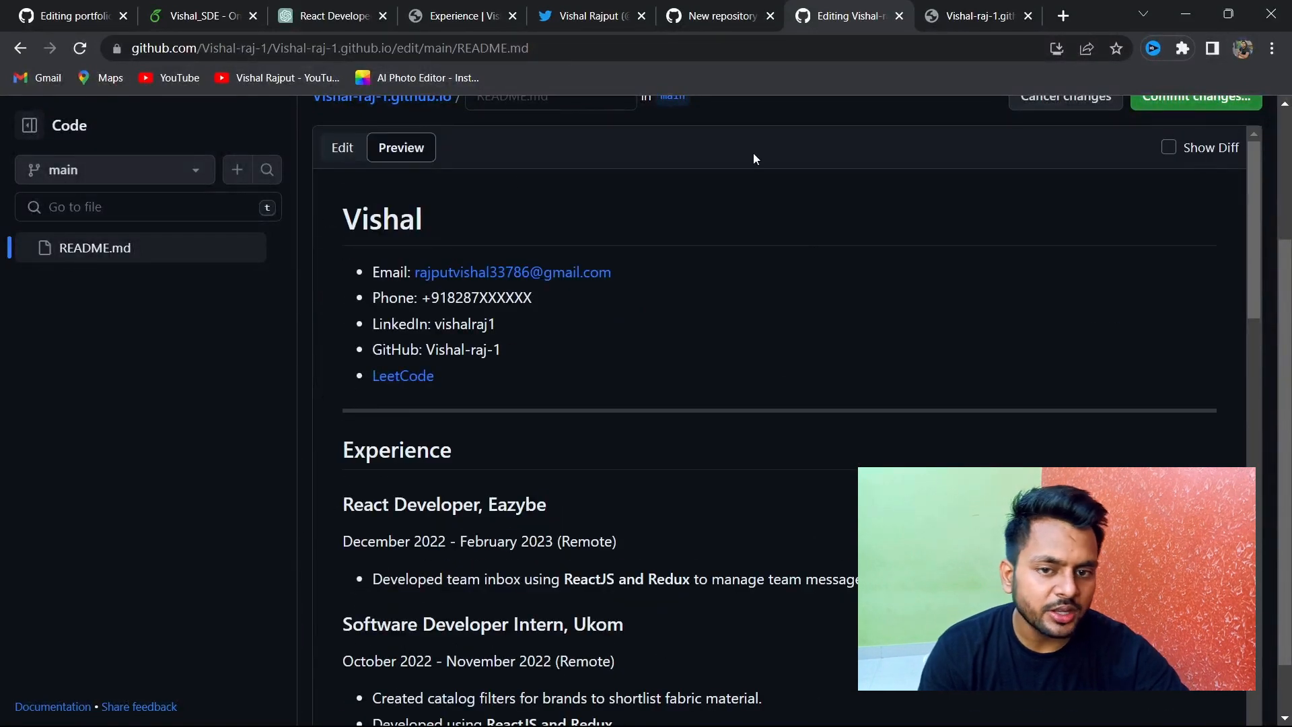
left_click(335, 151)
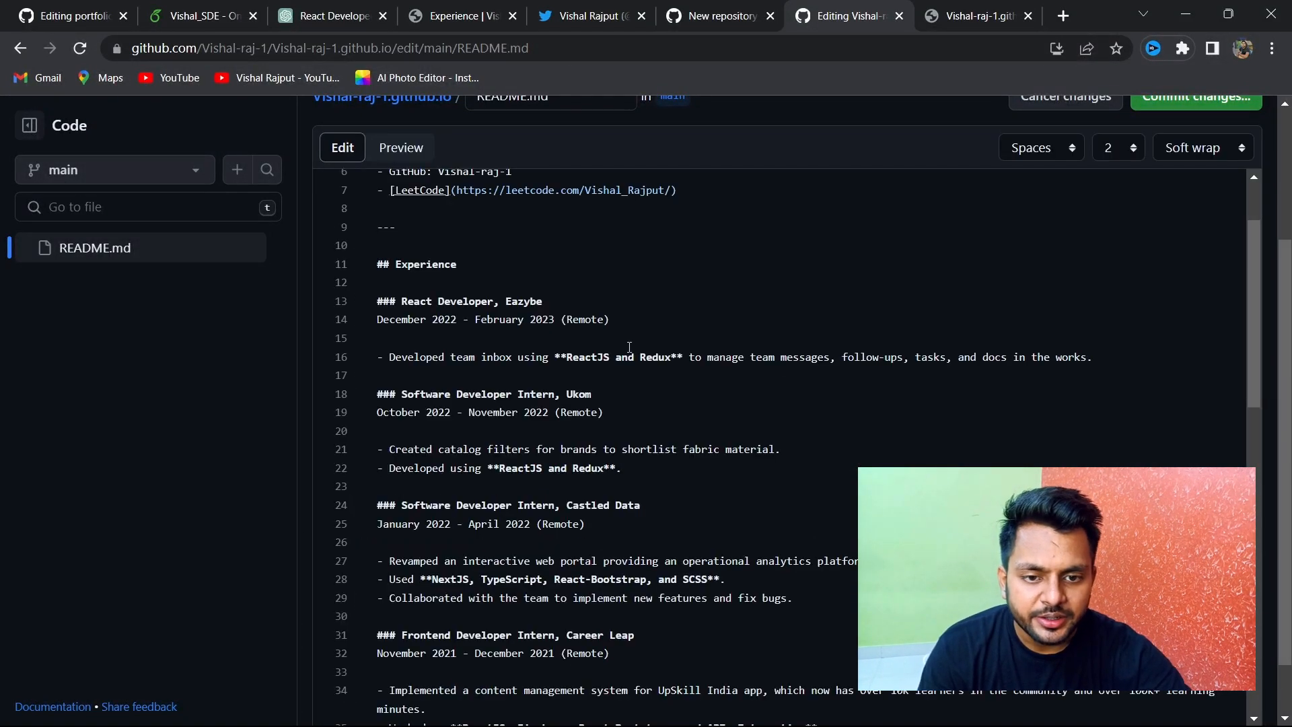
key("ctrl+a")
key("ctrl+v")
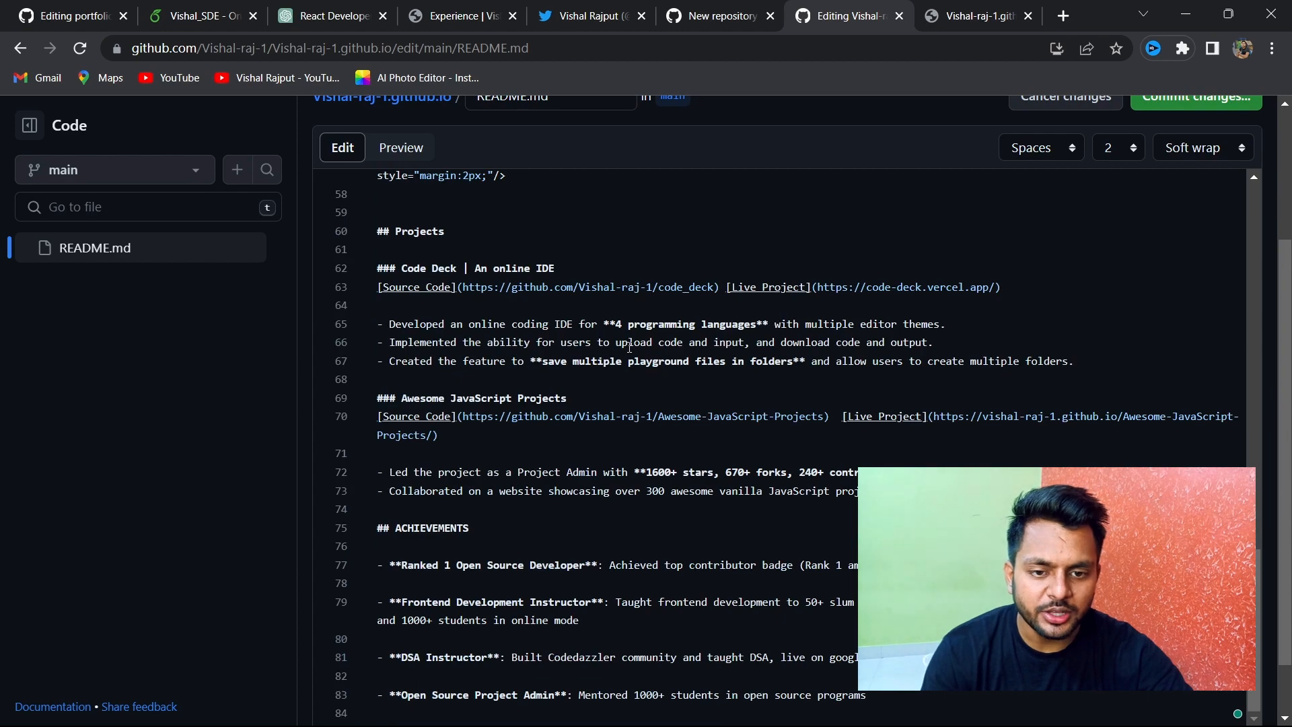
scroll(629, 346, "up", 10)
scroll(593, 284, "down", 7)
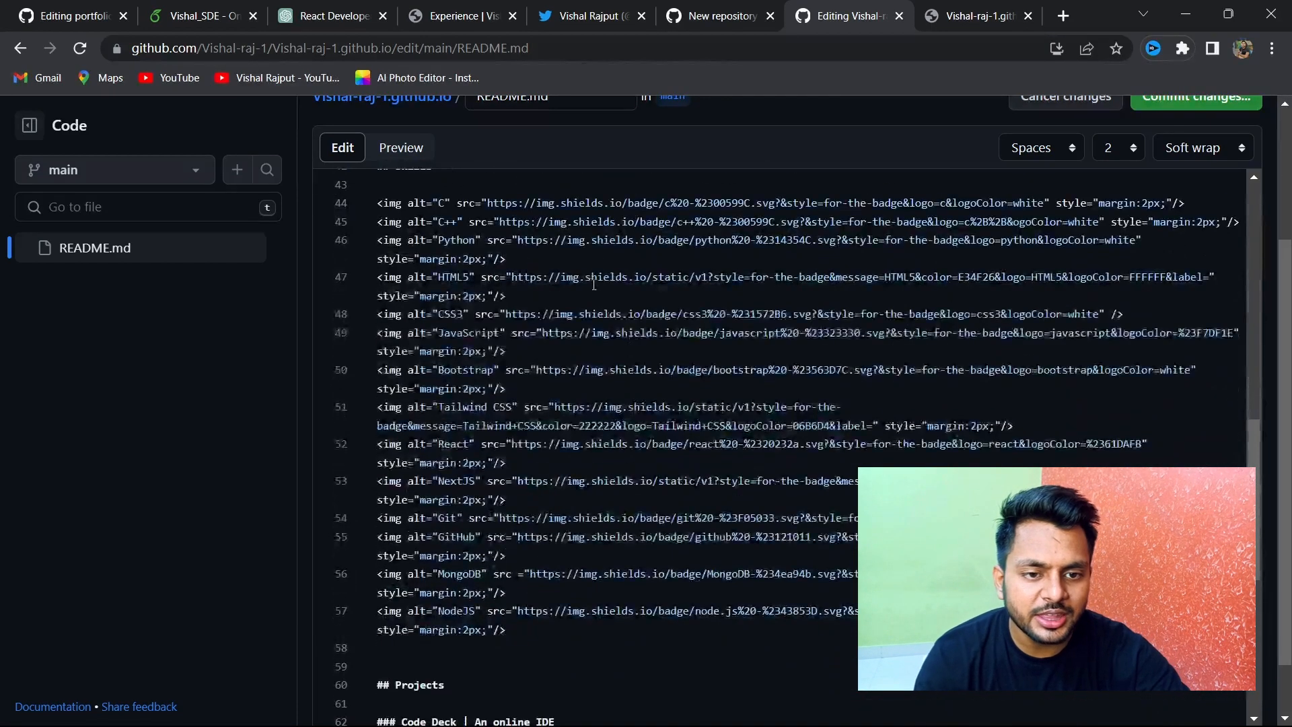
Search the web for "ims shield io github", look through the Shields.io badge documentation, and return to the README editor.
left_click_drag(541, 202, 620, 202)
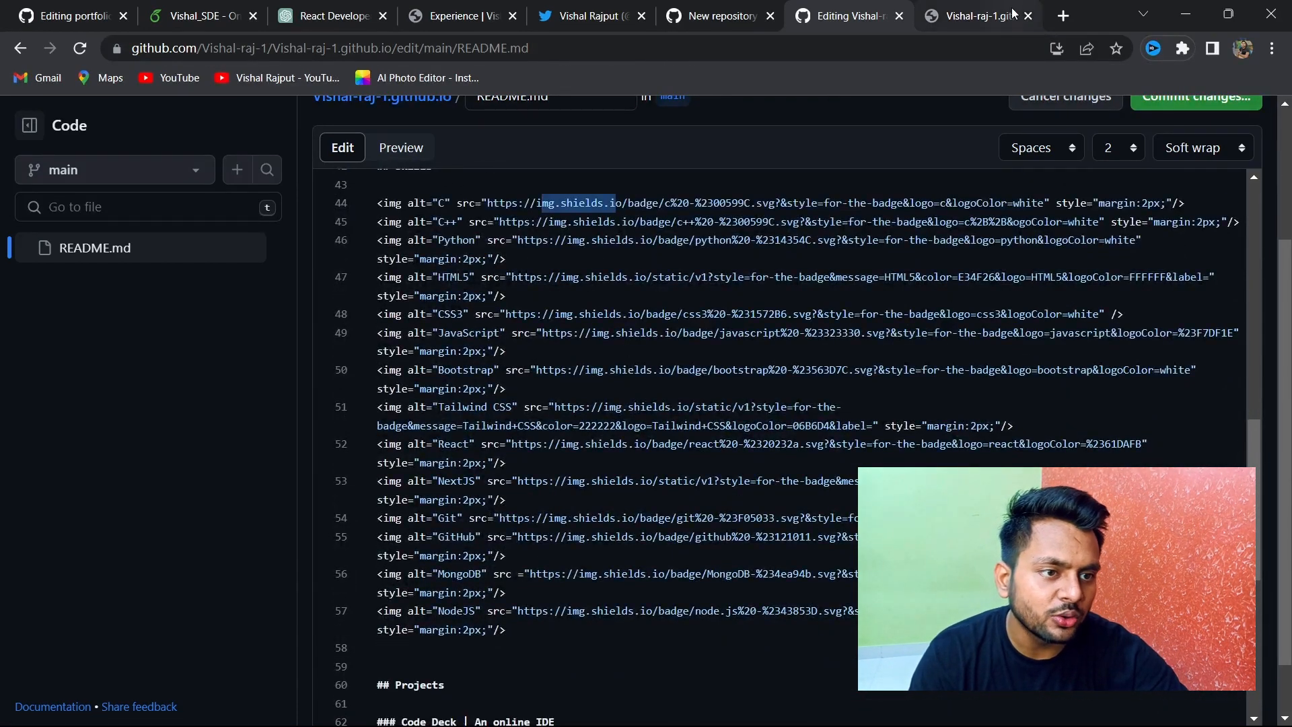
left_click(1058, 8)
type("ims")
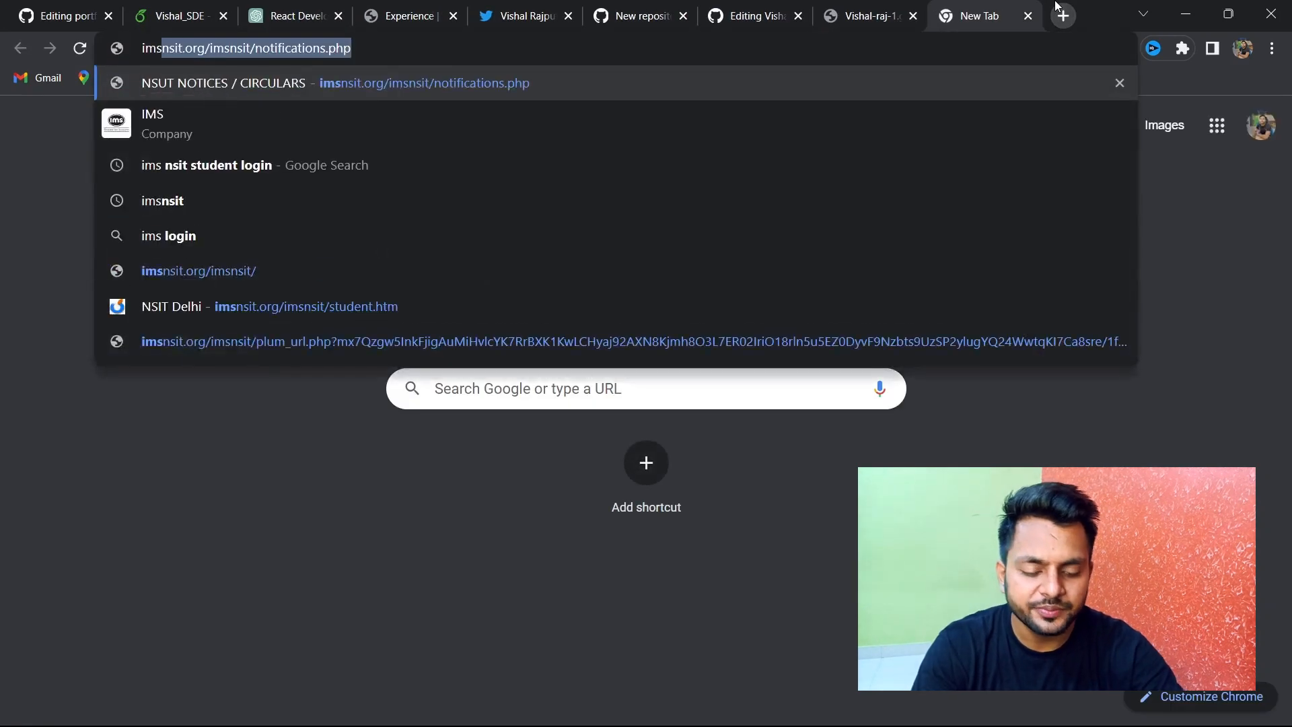
type(" shie")
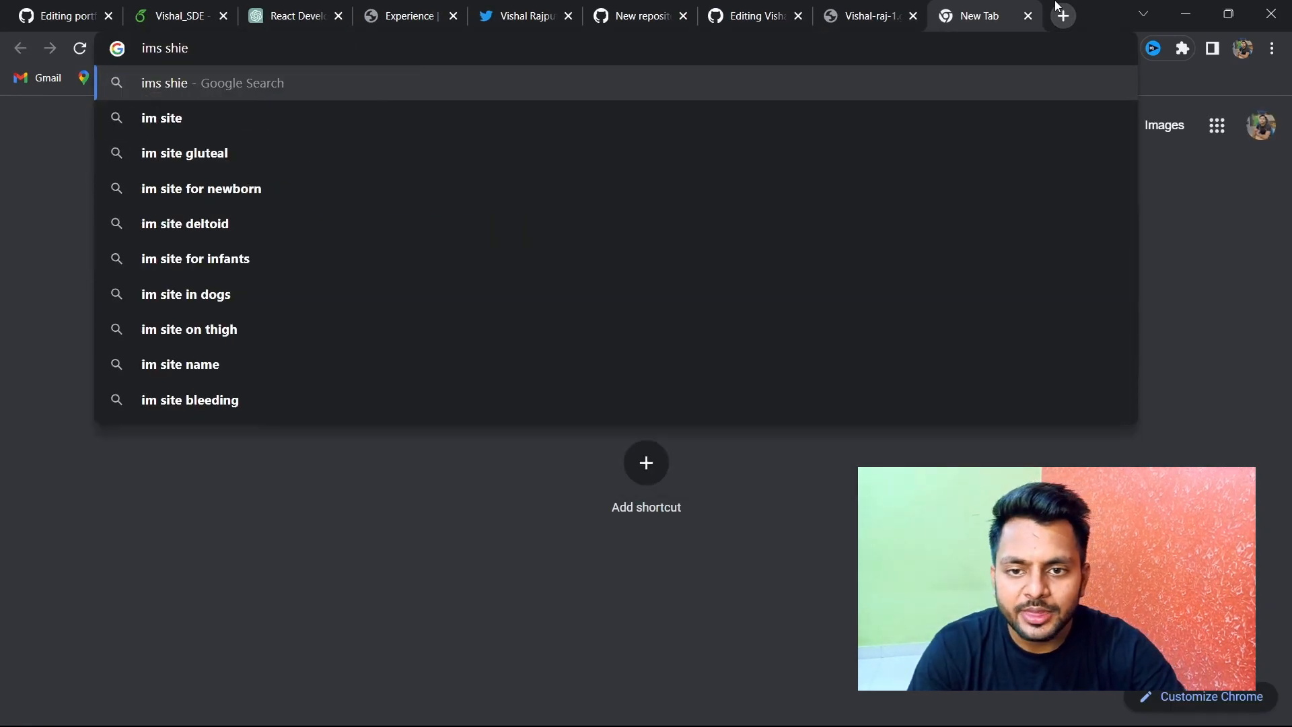
type("ld io github")
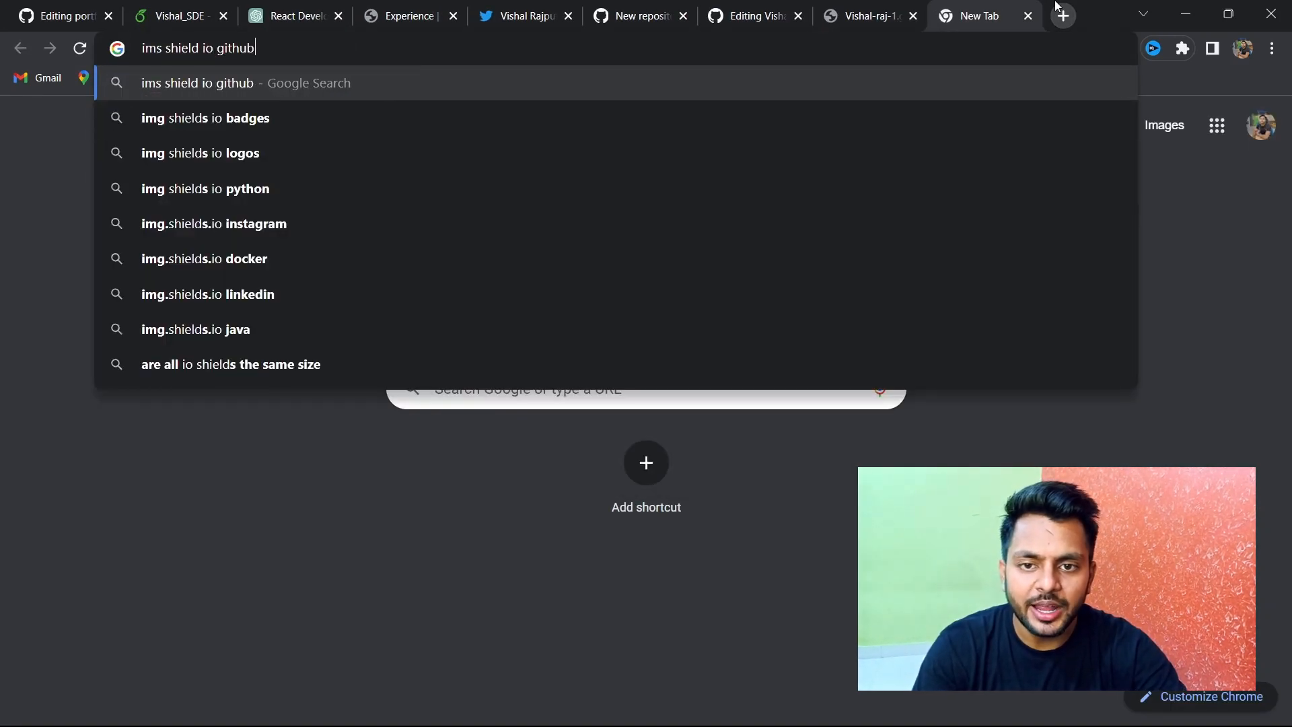
key("Return")
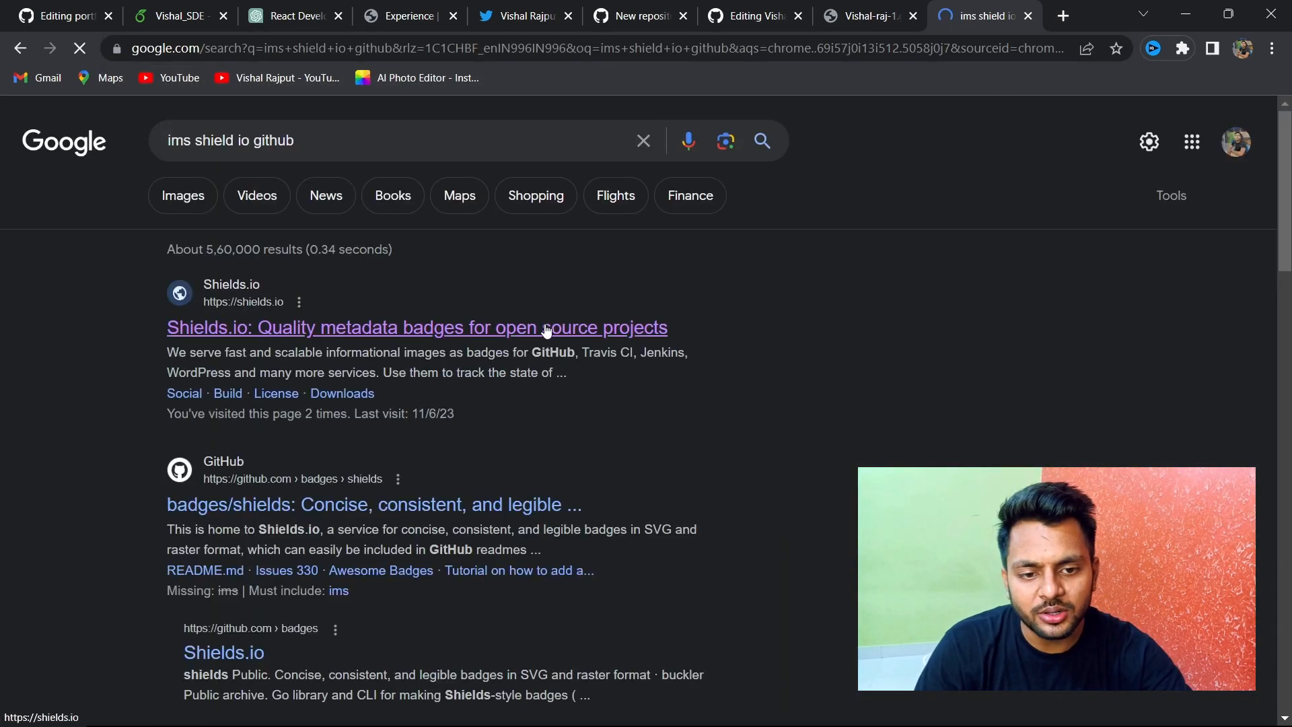
left_click(546, 330)
scroll(698, 377, "down", 10)
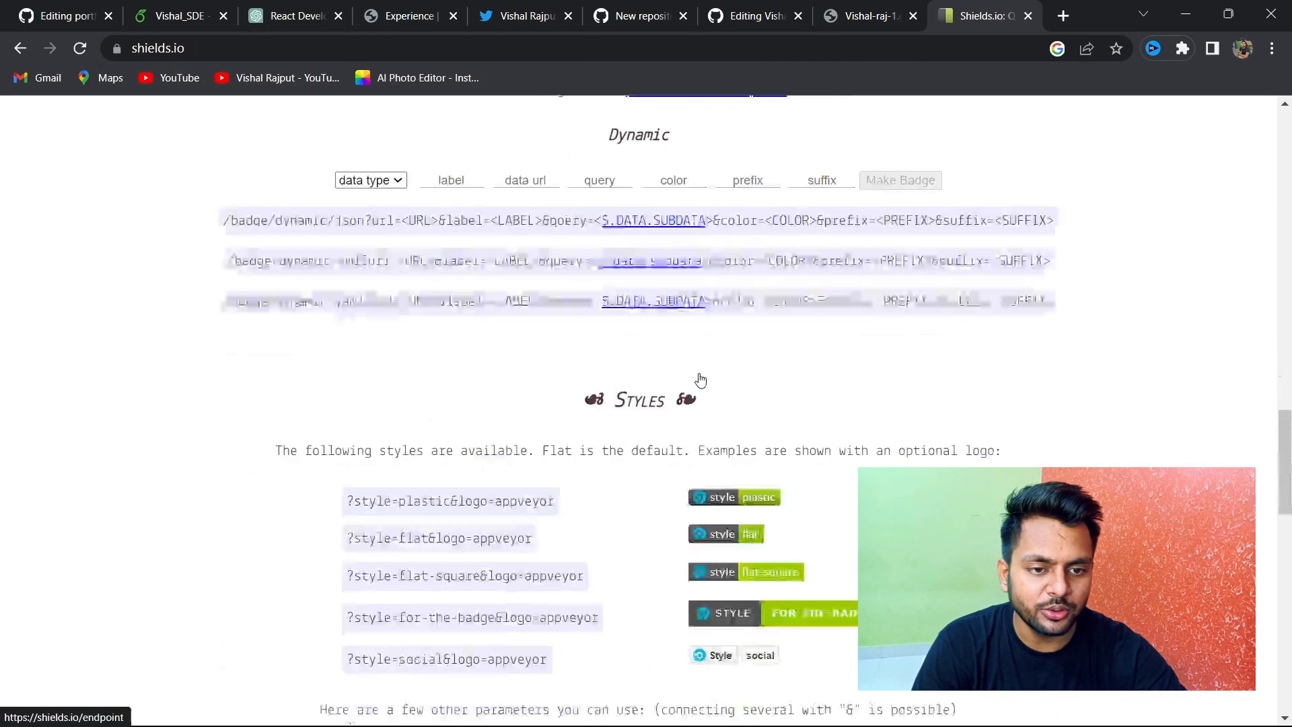
scroll(700, 378, "down", 10)
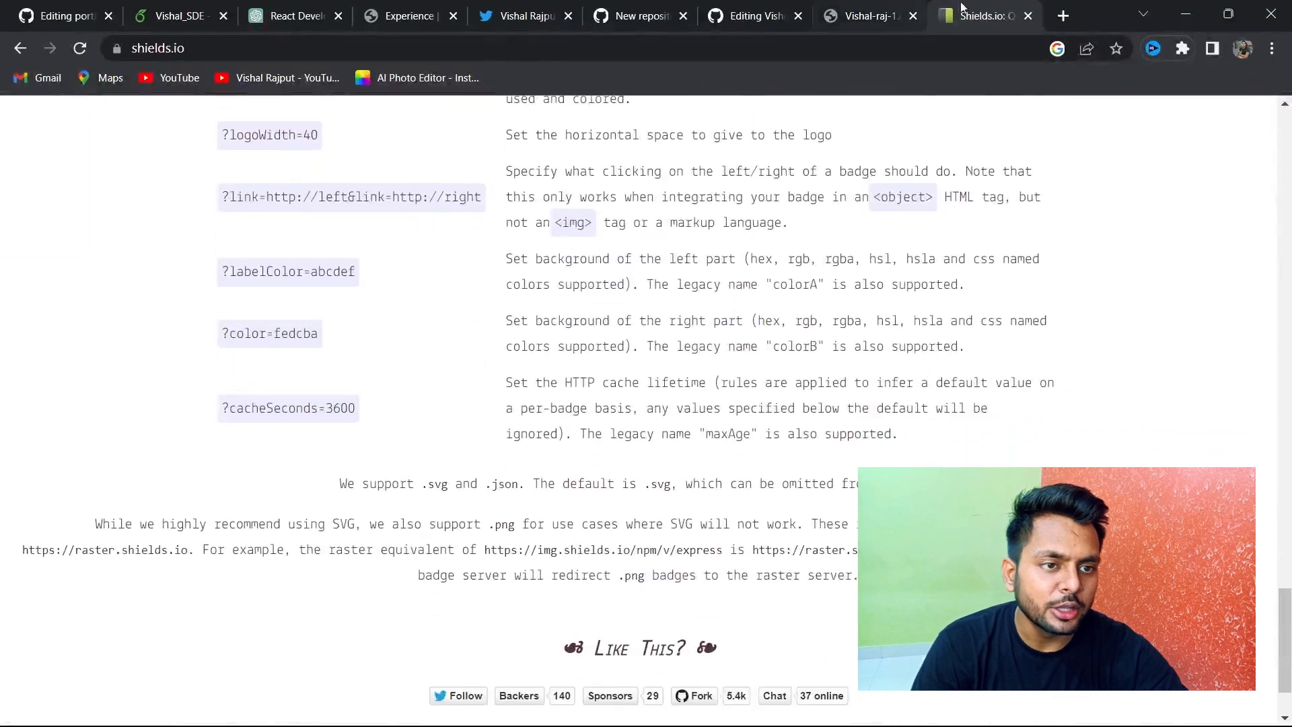
left_click(1028, 17)
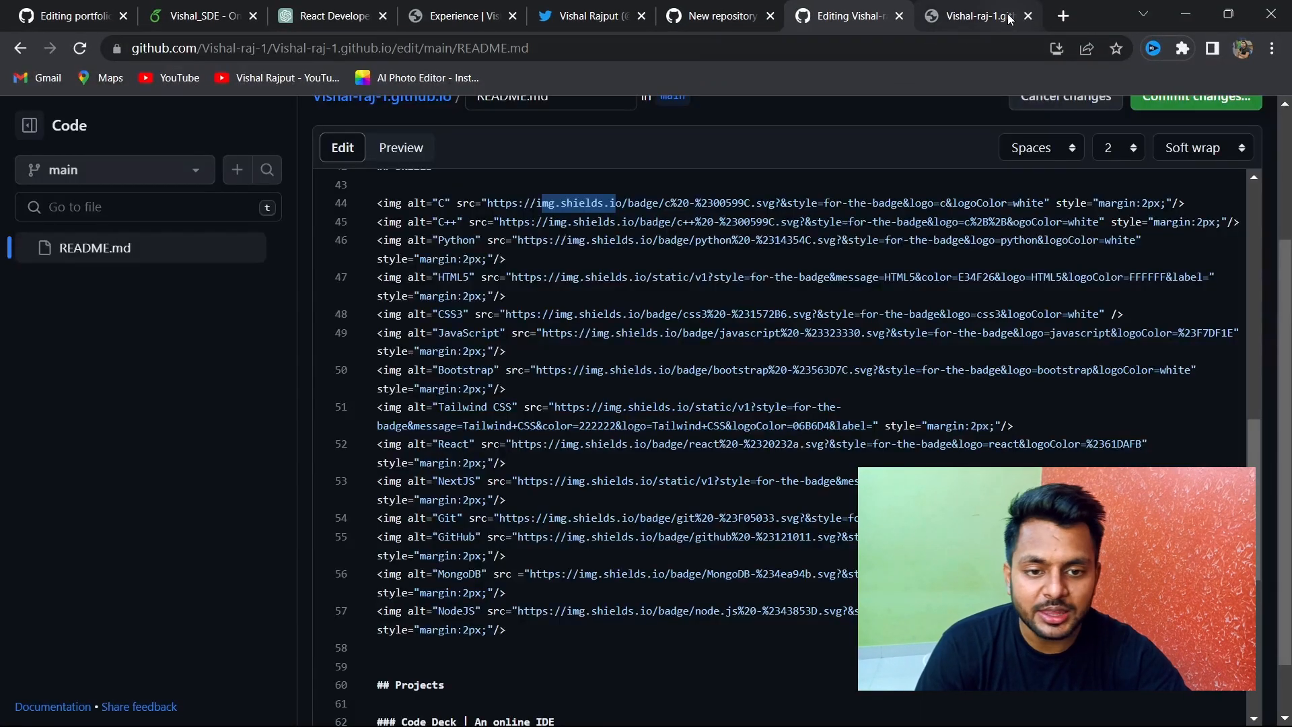
Commit the README.md changes directly to the main branch and return to the repository's main page.
scroll(793, 362, "down", 7)
scroll(792, 362, "up", 20)
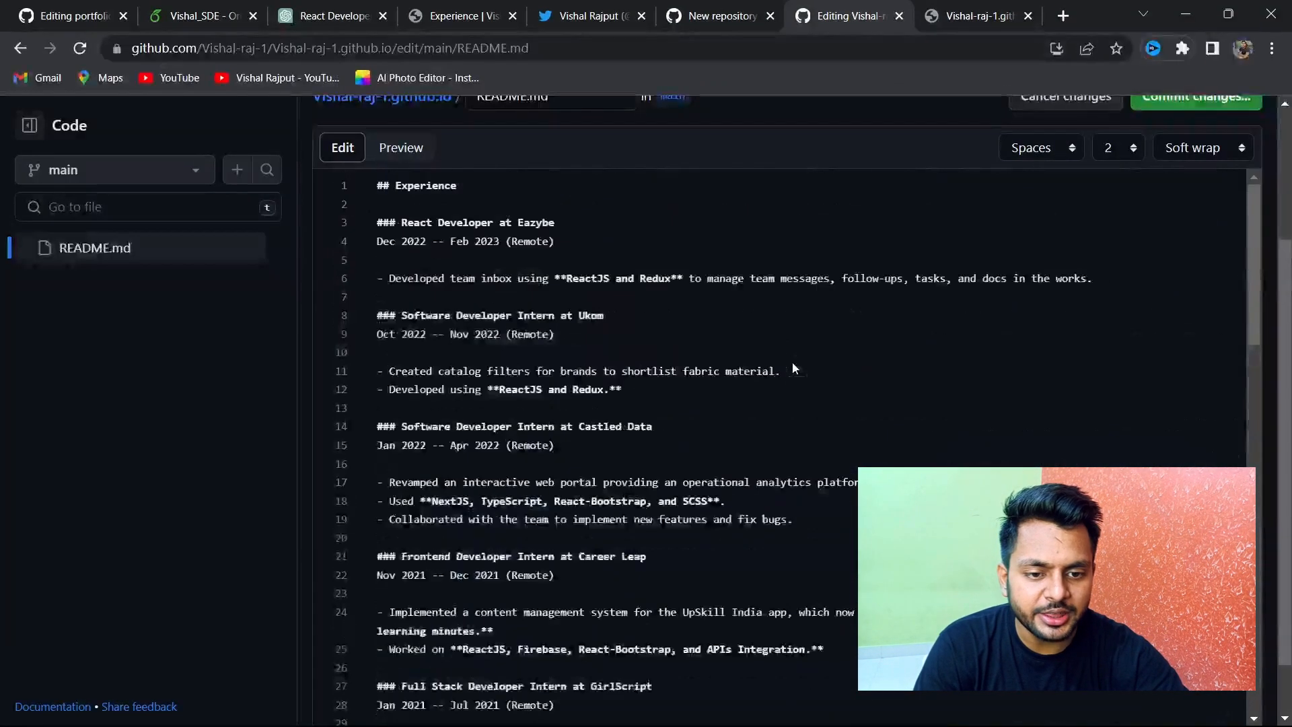
left_click(1222, 288)
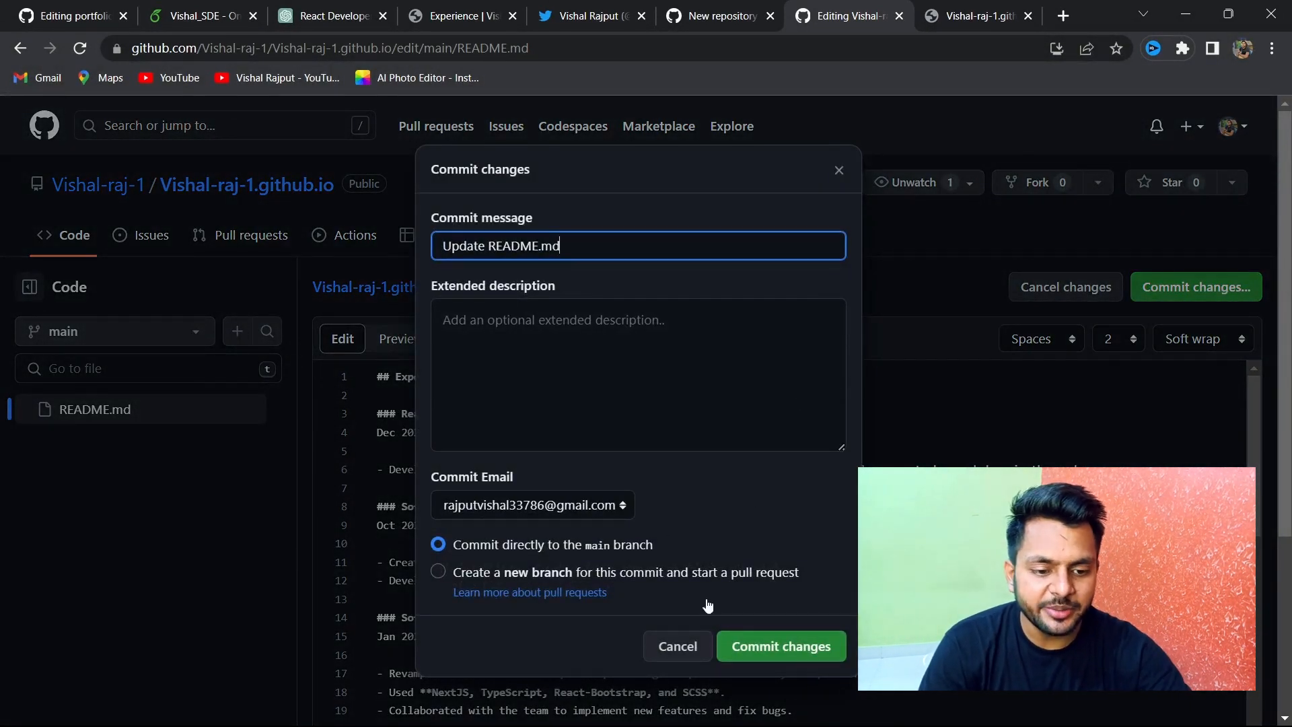
left_click(767, 646)
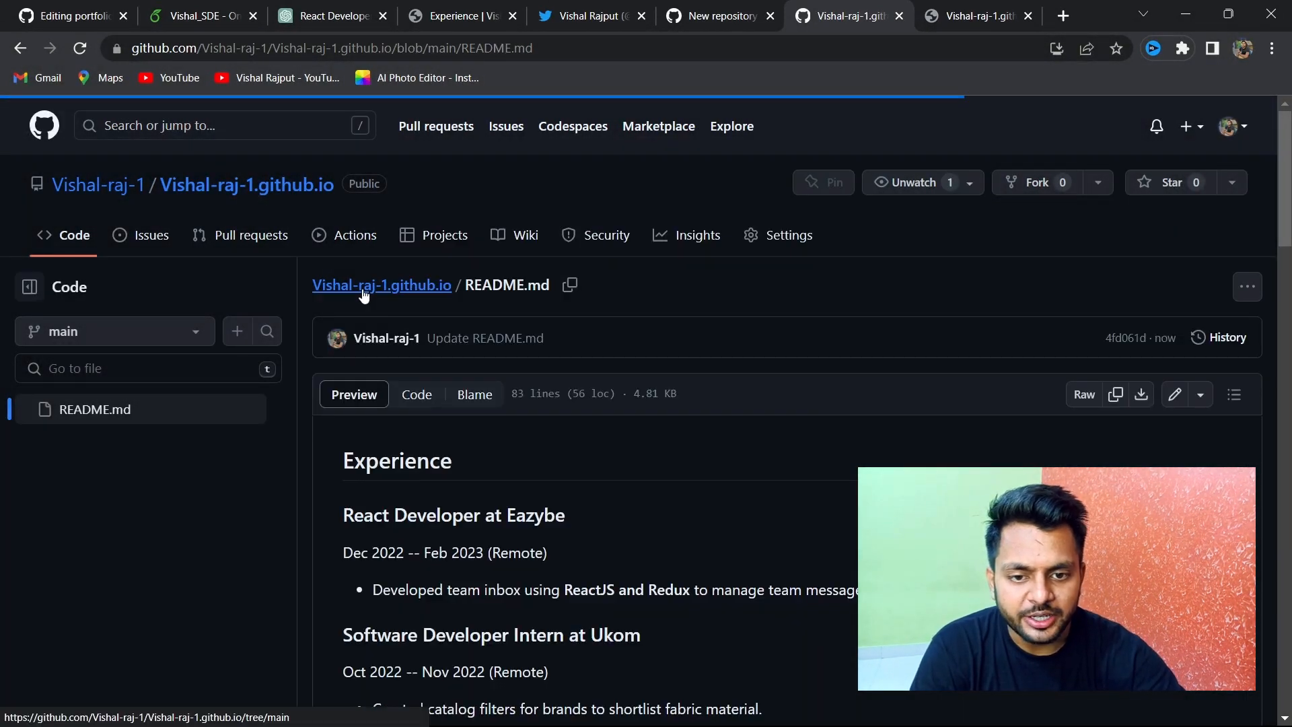
left_click(363, 291)
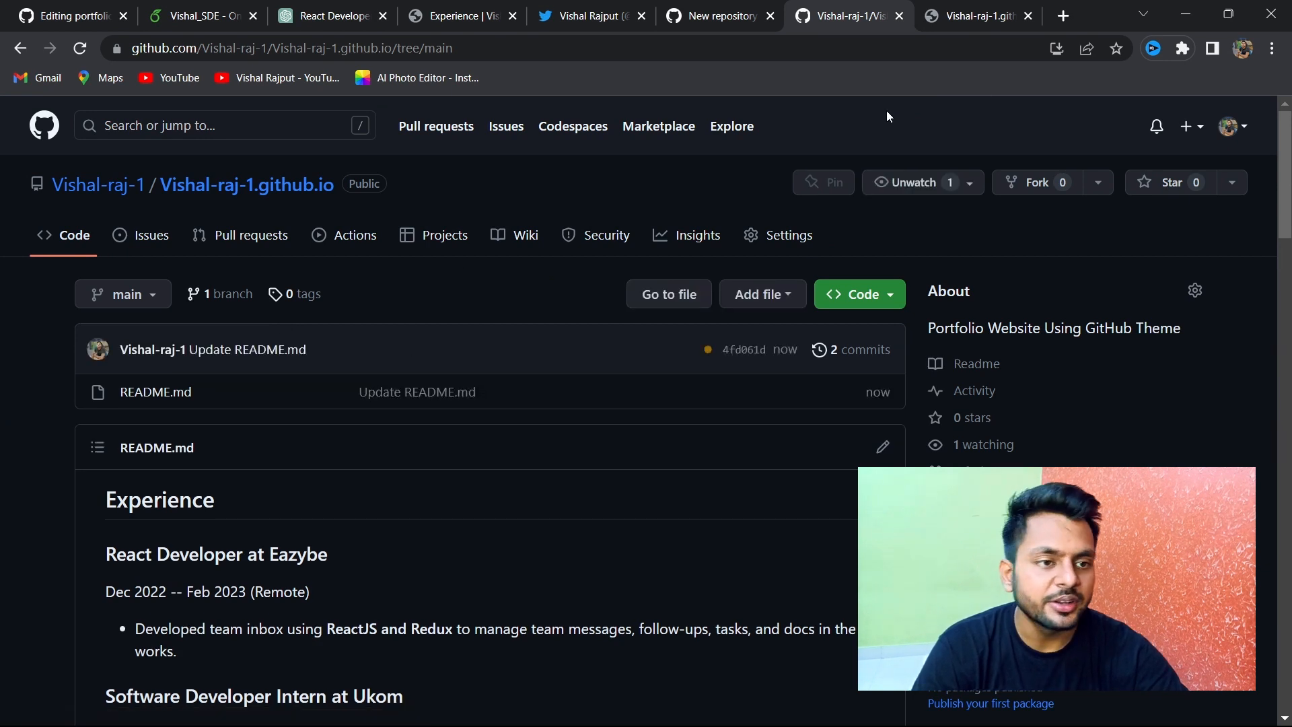
Reload the published github.io site to check for the committed README content.
left_click(983, 8)
left_click(911, 53)
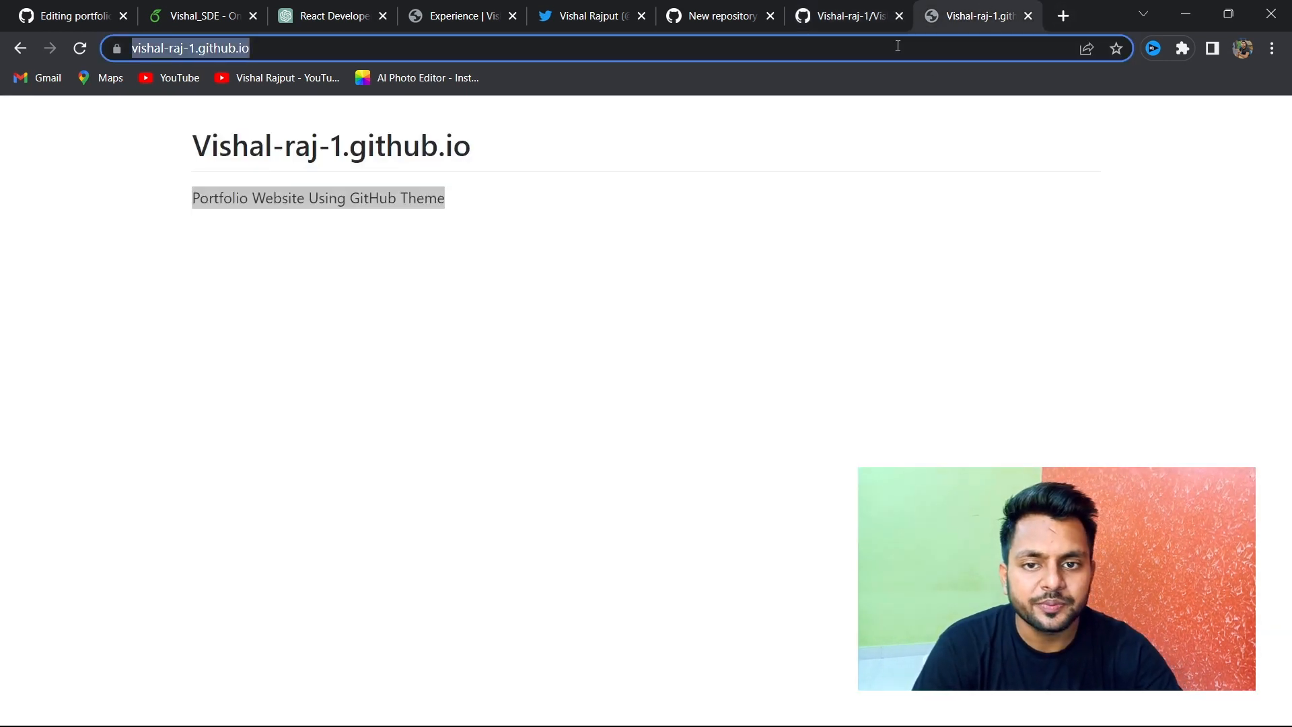
key("Return")
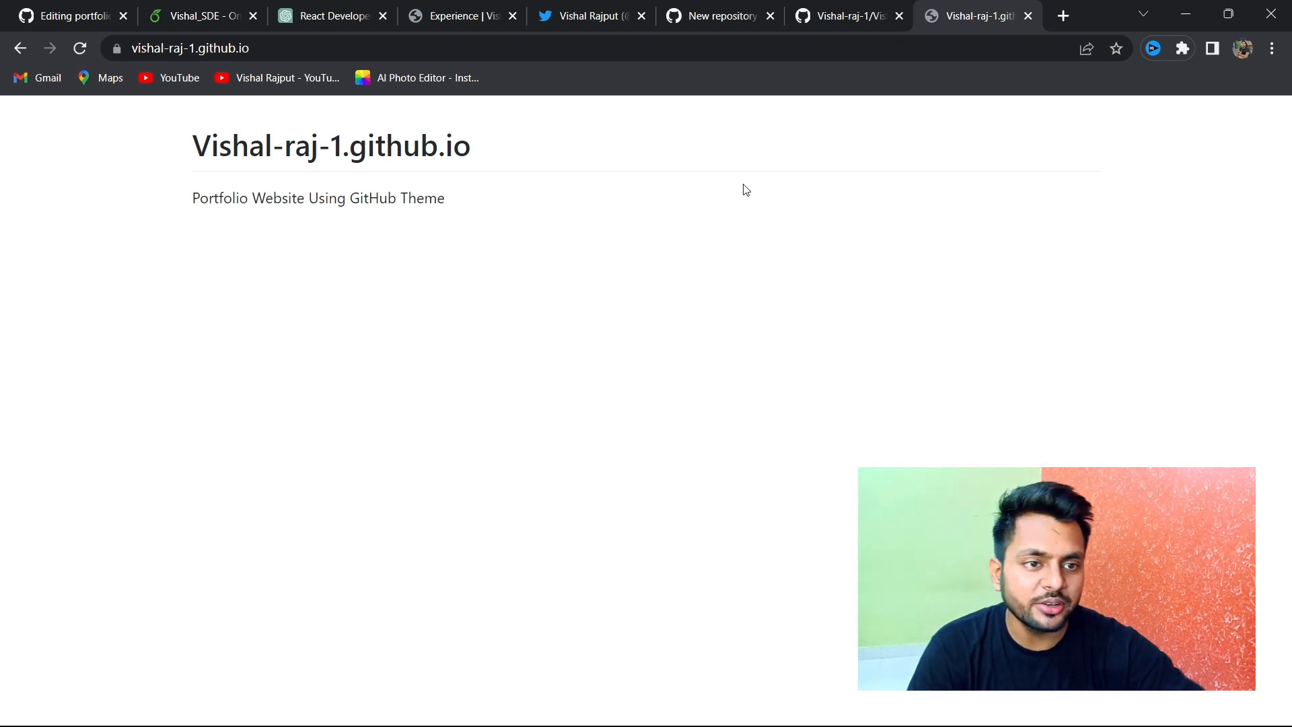
Open the new repository's GitHub Pages settings and choose main as the deployment branch.
left_click(822, 8)
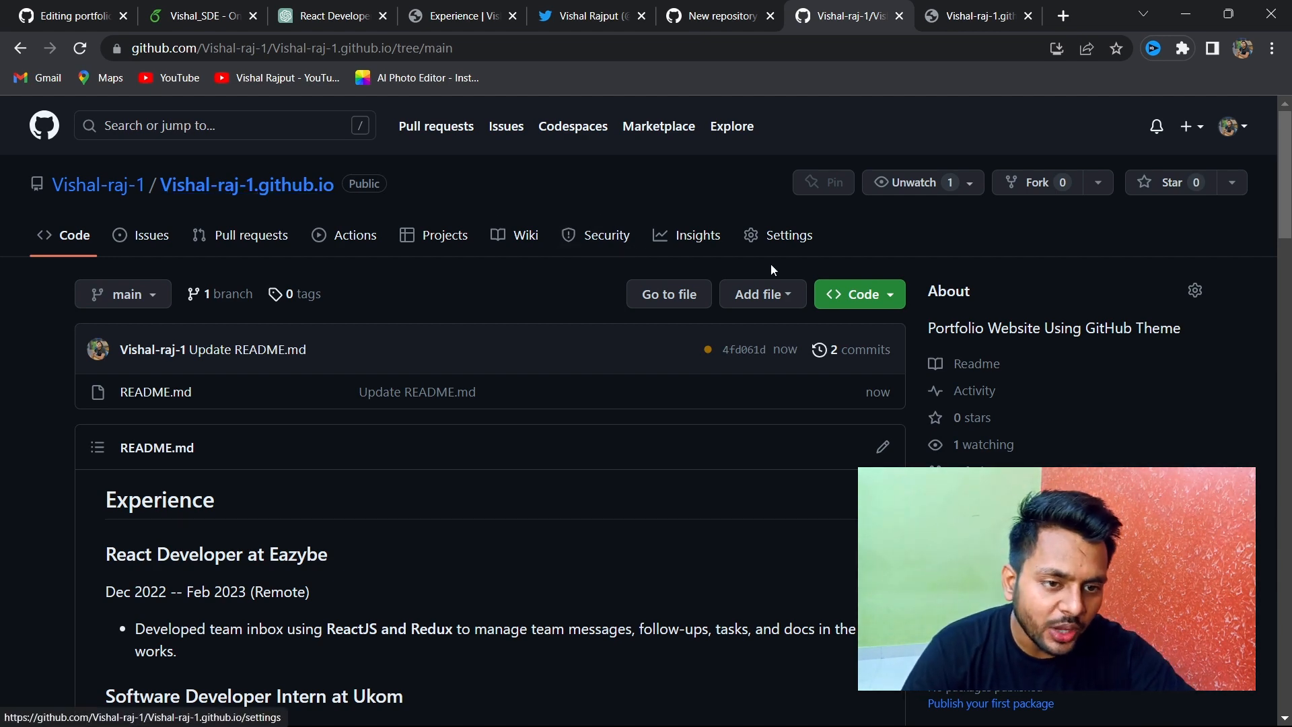
left_click(786, 248)
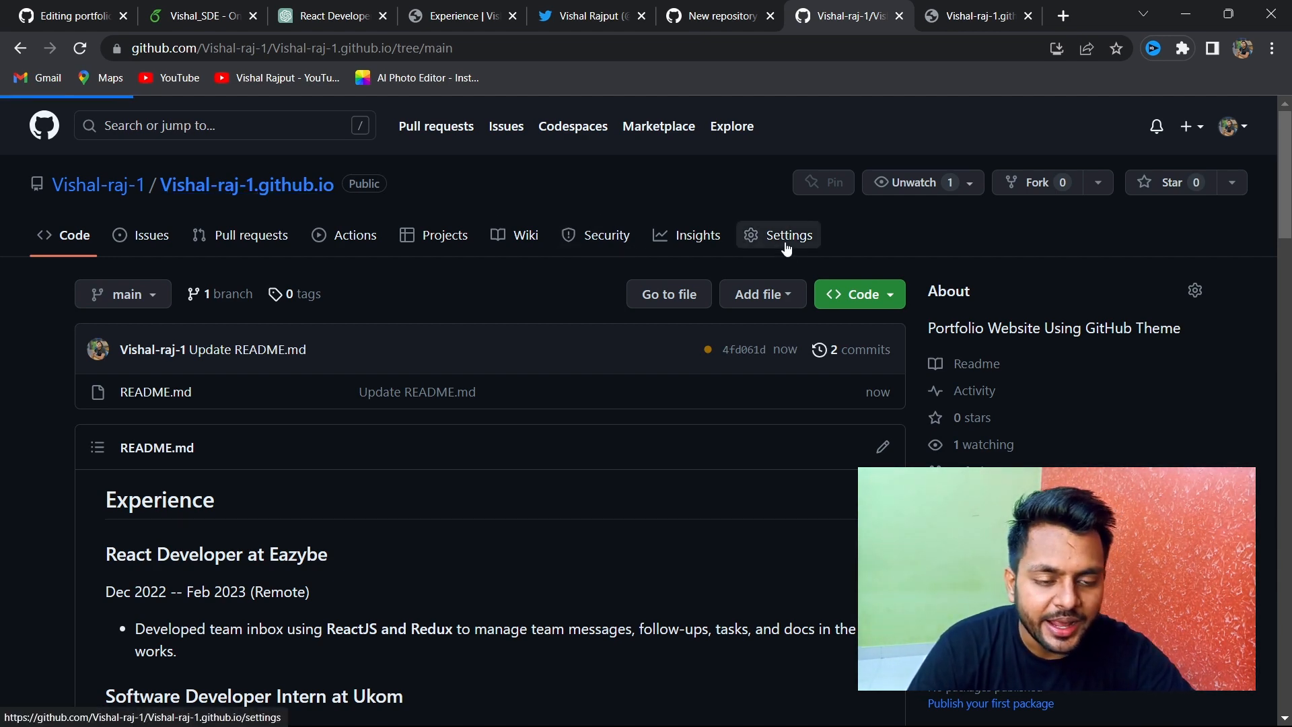
scroll(163, 626, "down", 3)
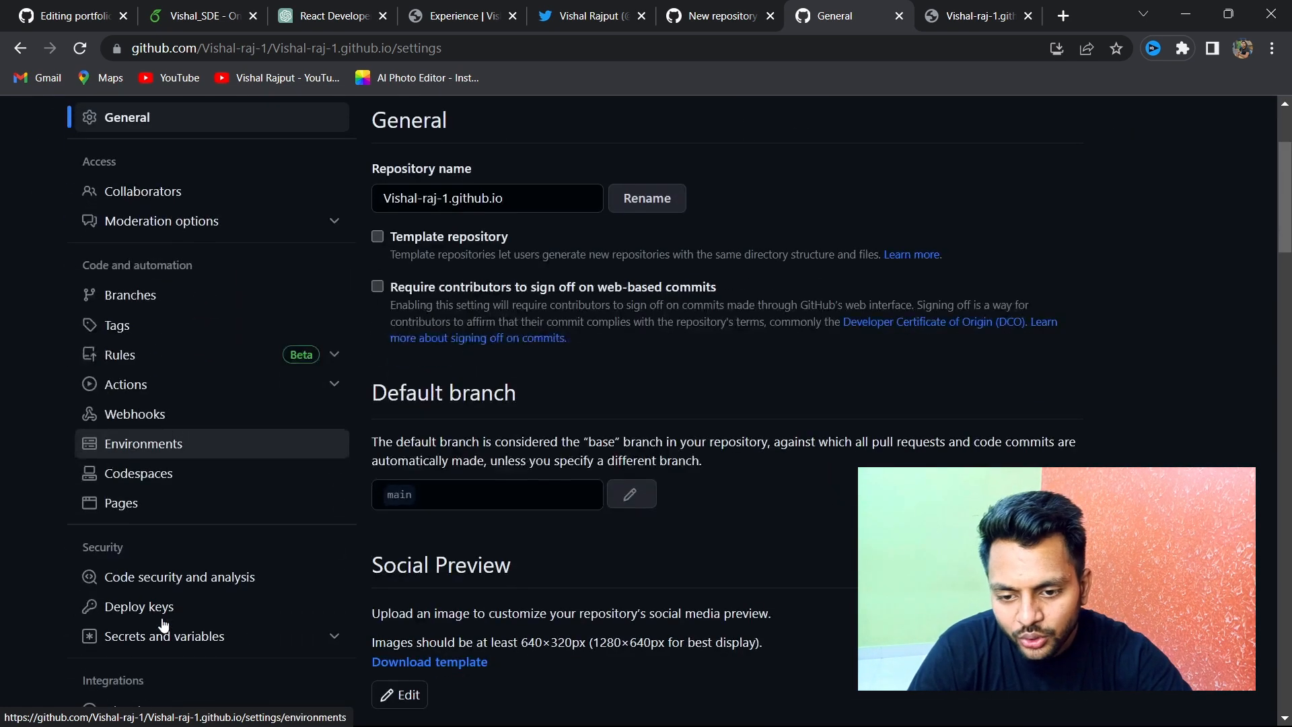
left_click(116, 510)
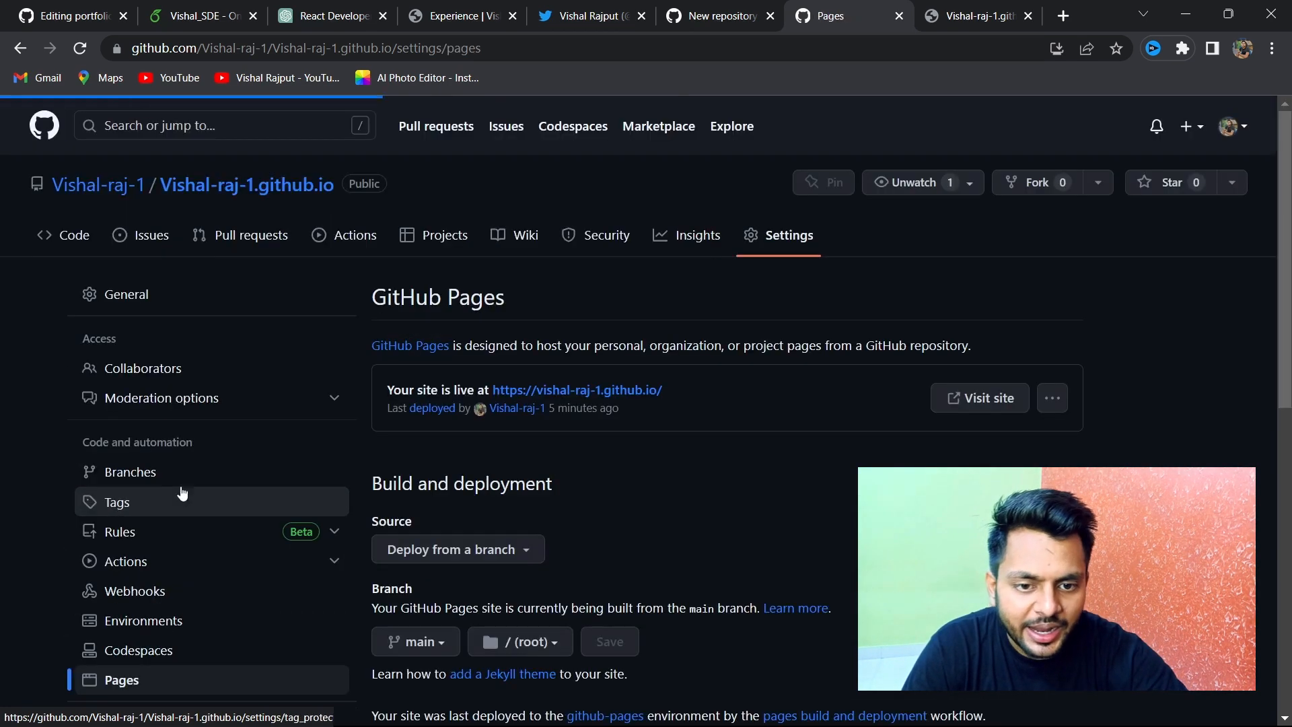
scroll(547, 490, "down", 3)
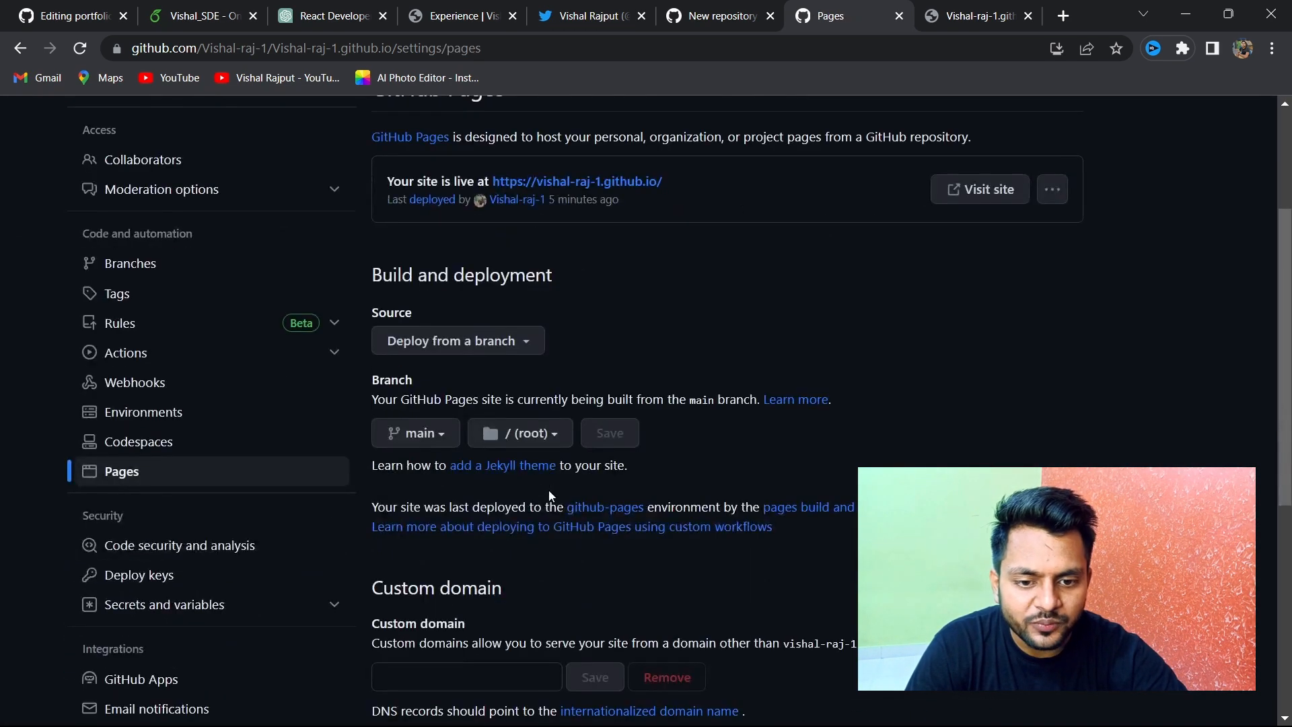
left_click(435, 434)
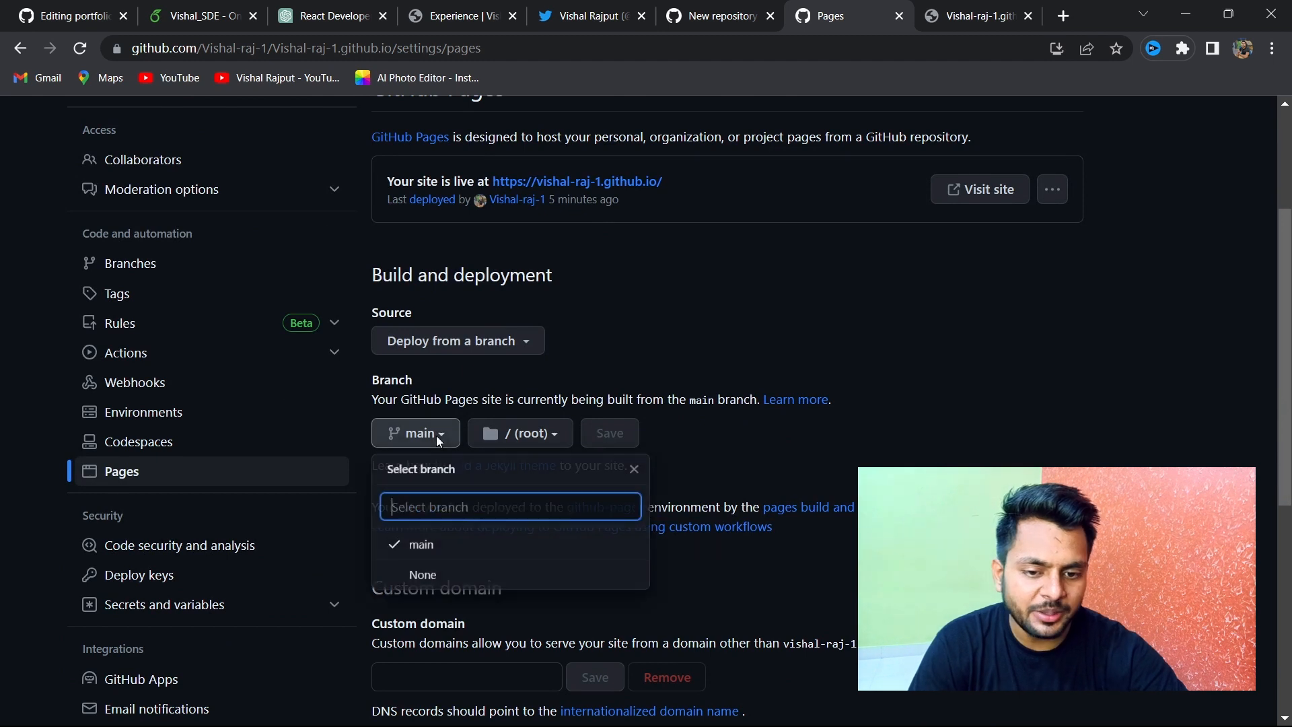
left_click(447, 555)
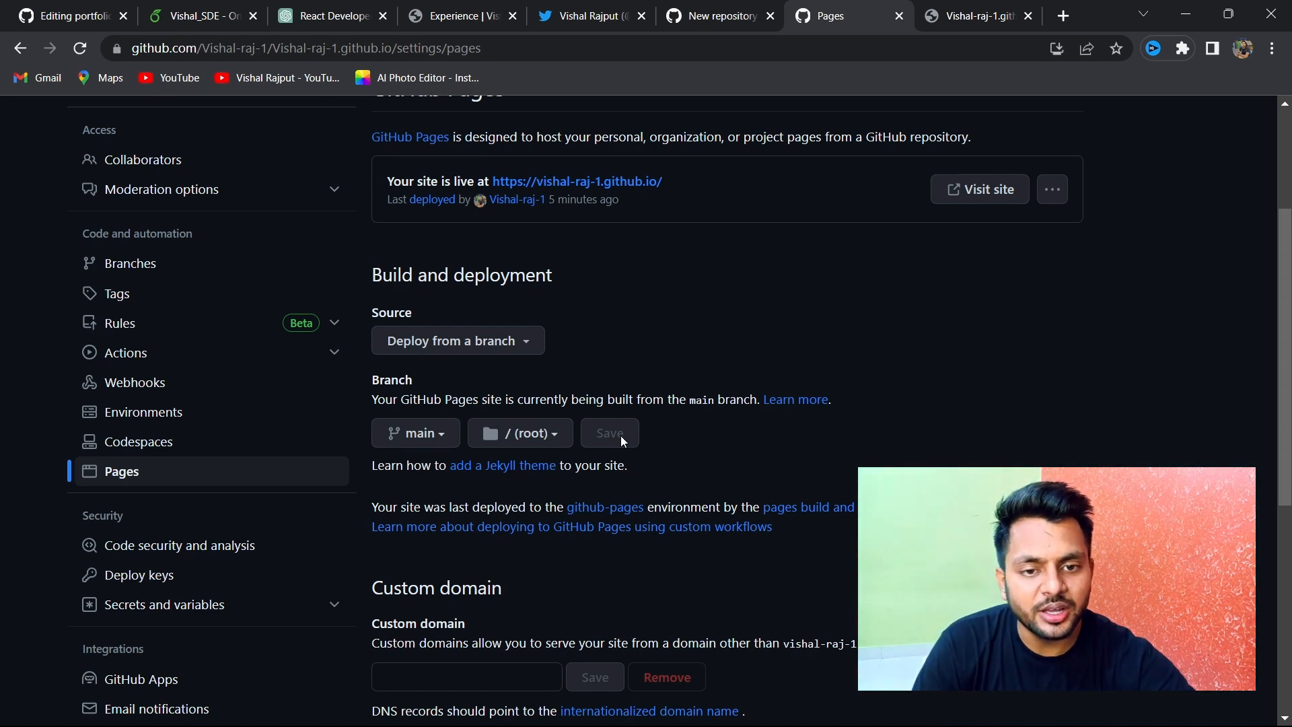
Close the repository settings page, reload the published github.io site, and look through its sections from Experience to Achievements.
scroll(621, 435, "up", 3)
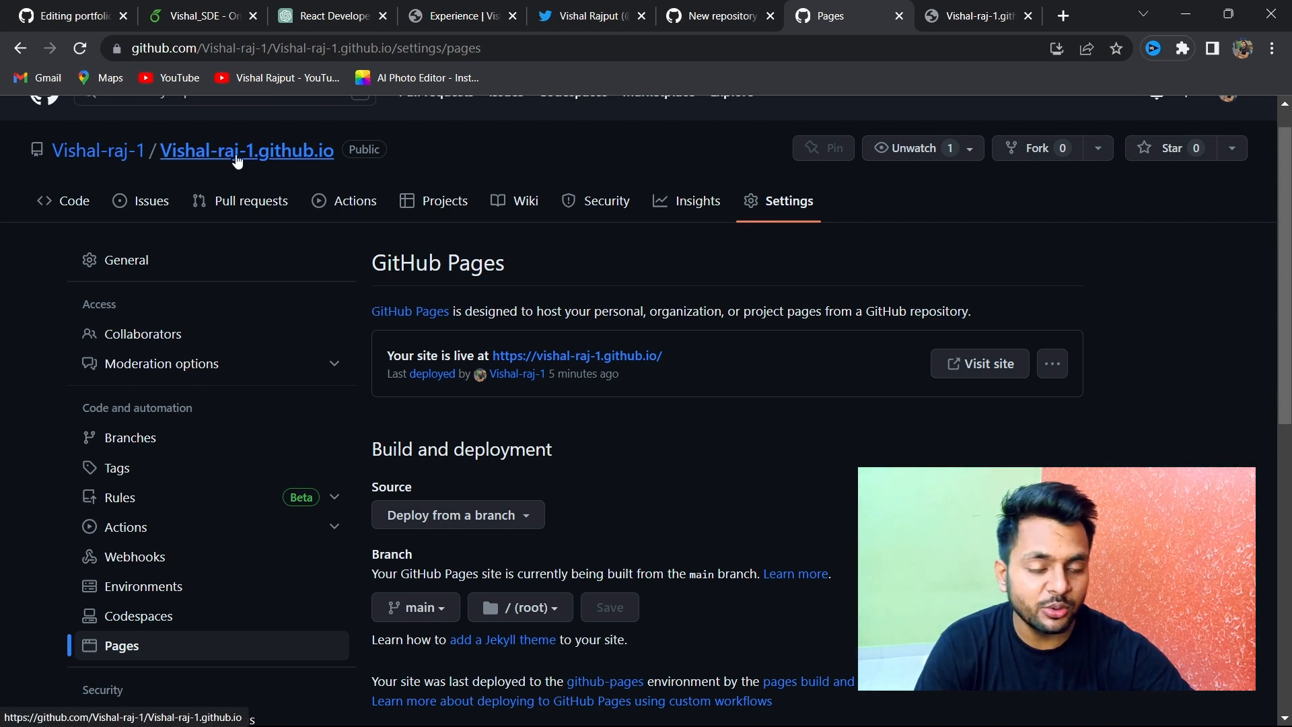
left_click(899, 15)
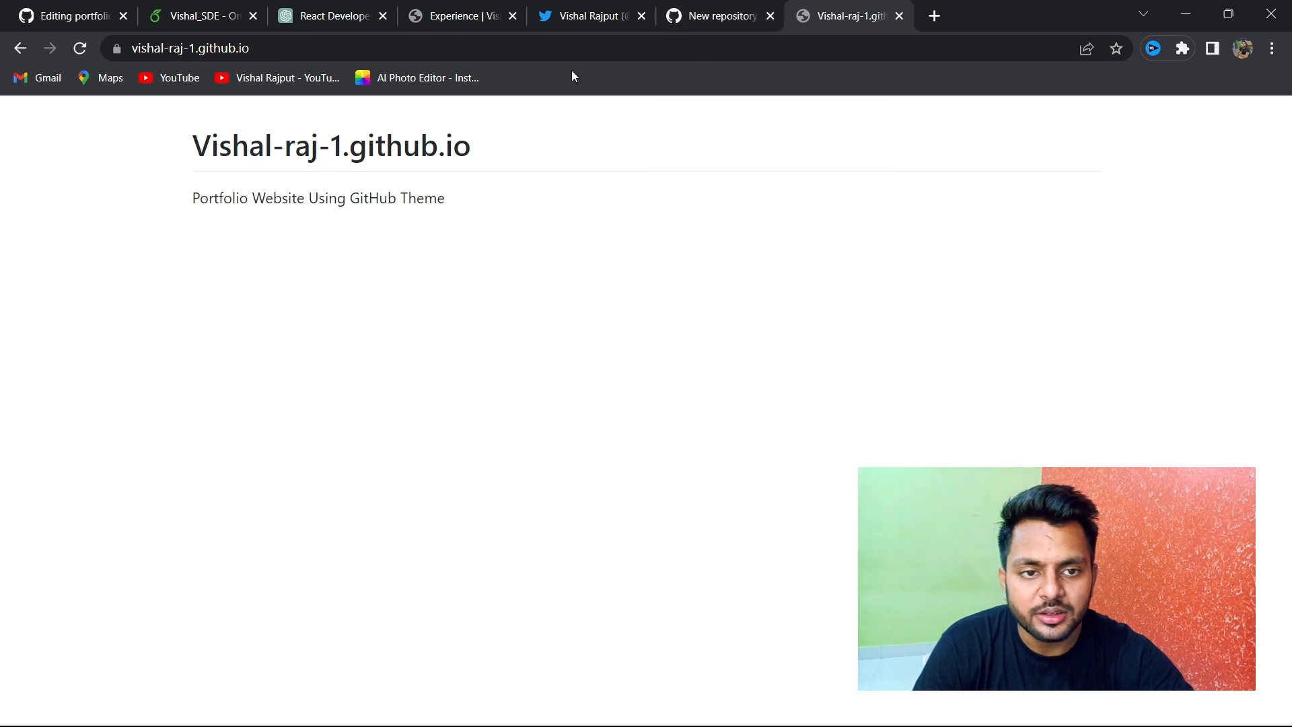
left_click(572, 52)
key("Return")
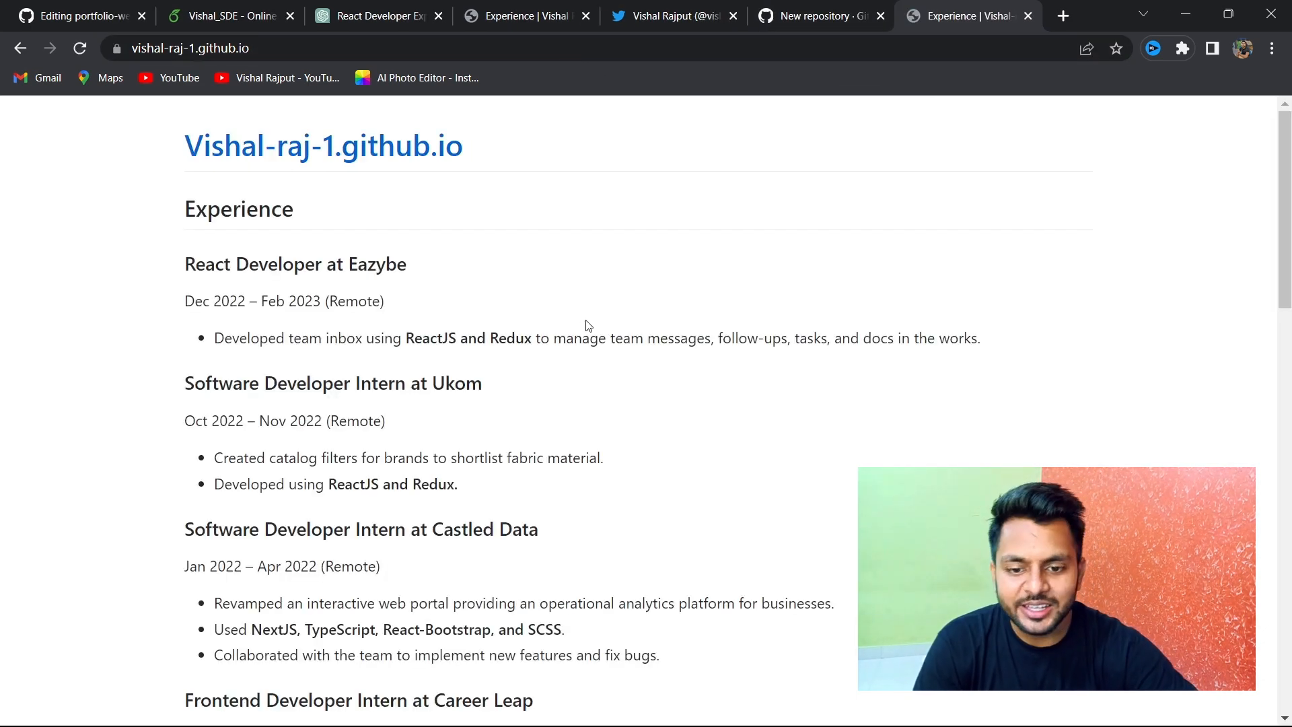
scroll(587, 325, "down", 19)
scroll(587, 325, "up", 1)
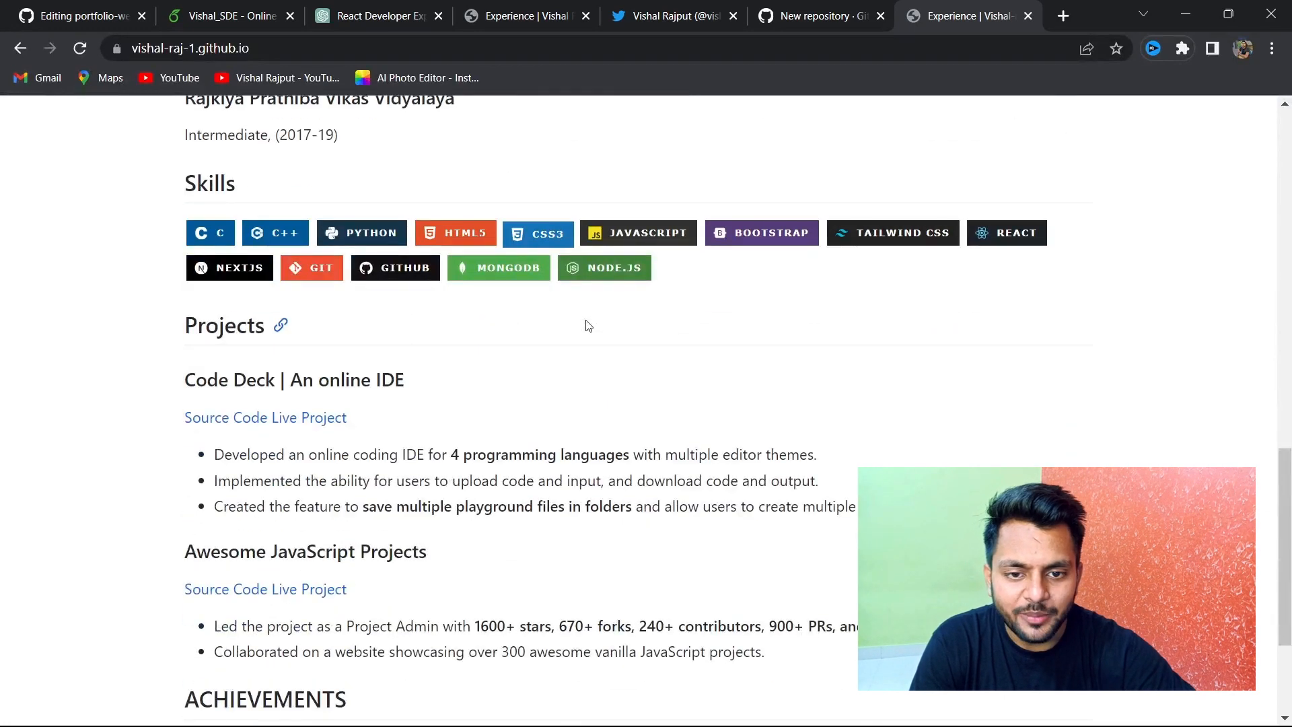
scroll(588, 325, "down", 3)
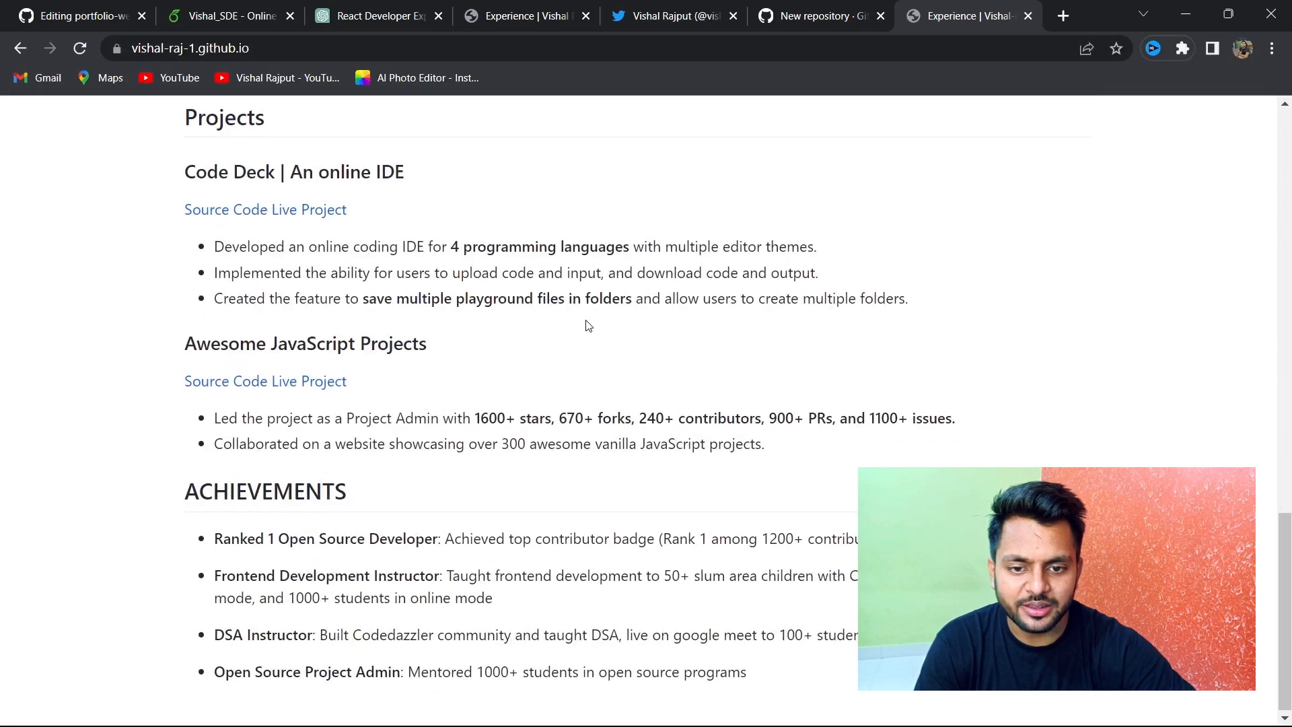
scroll(587, 325, "up", 1)
scroll(587, 325, "down", 1)
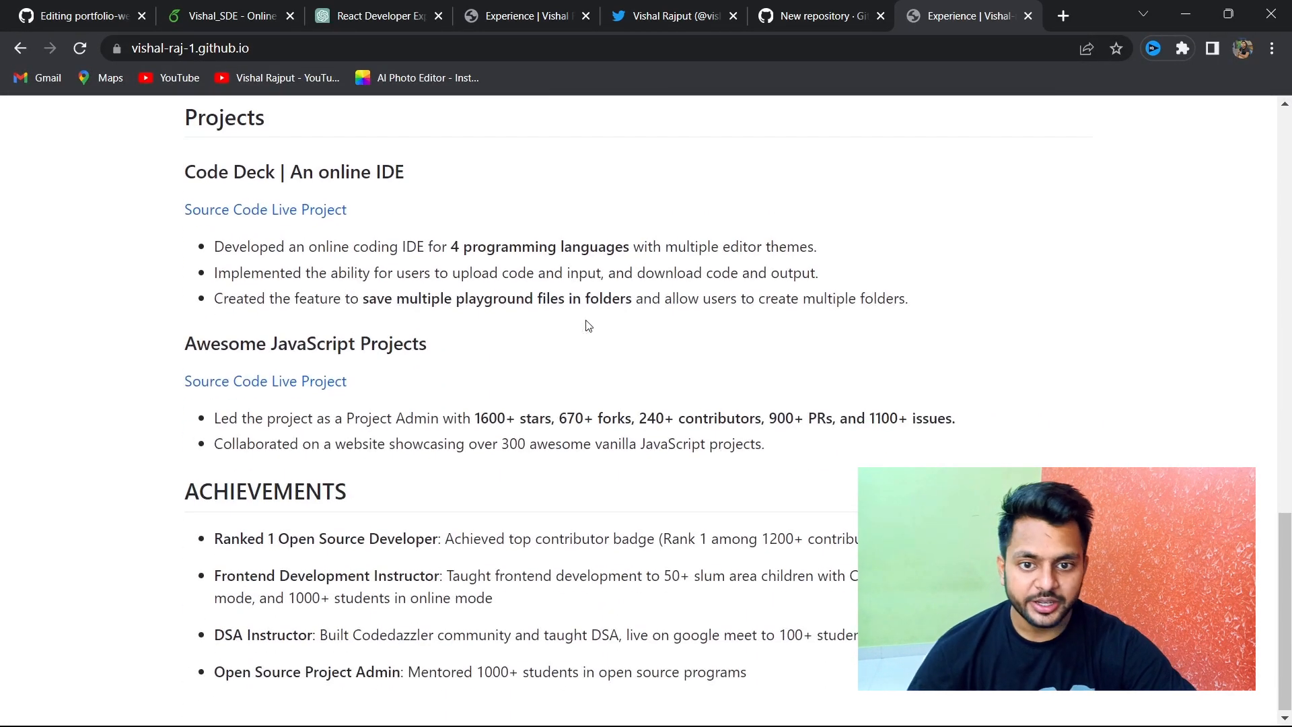
scroll(587, 325, "up", 20)
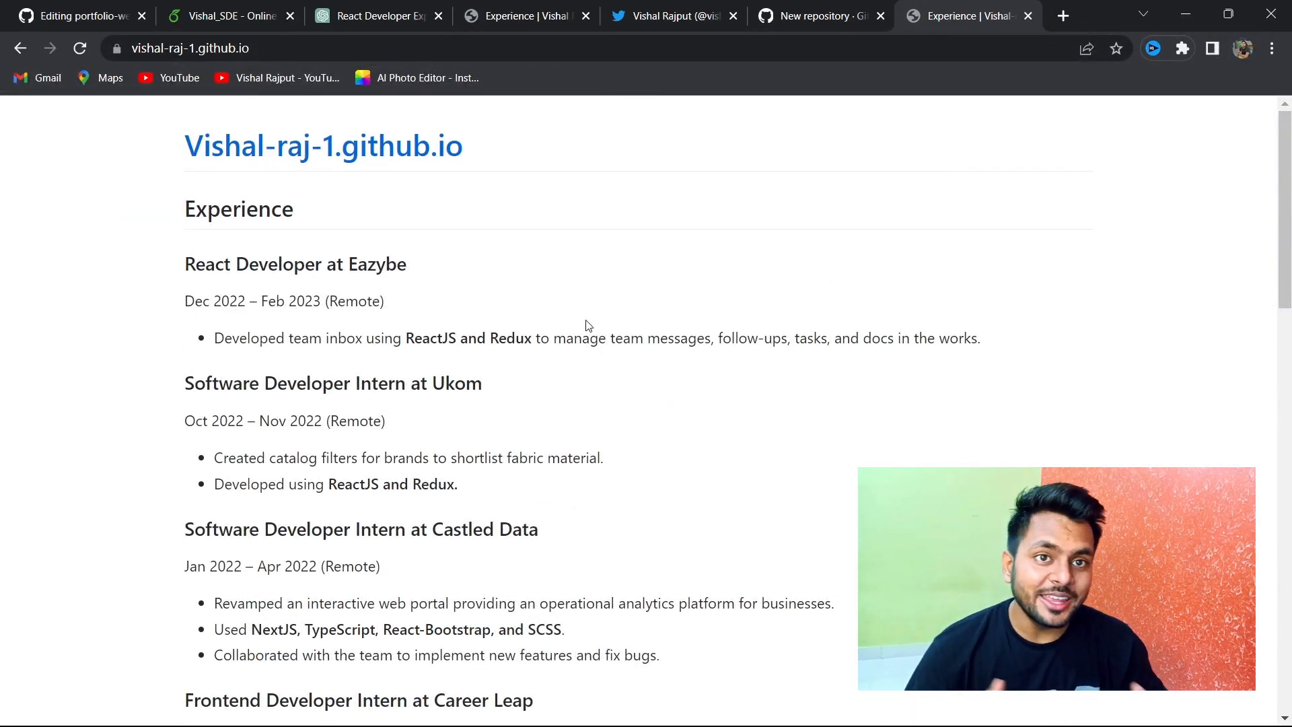
Search the web for "github pages theme" in a new tab and open GitHub's Supported themes page.
left_click(1065, 15)
type("github pages theme")
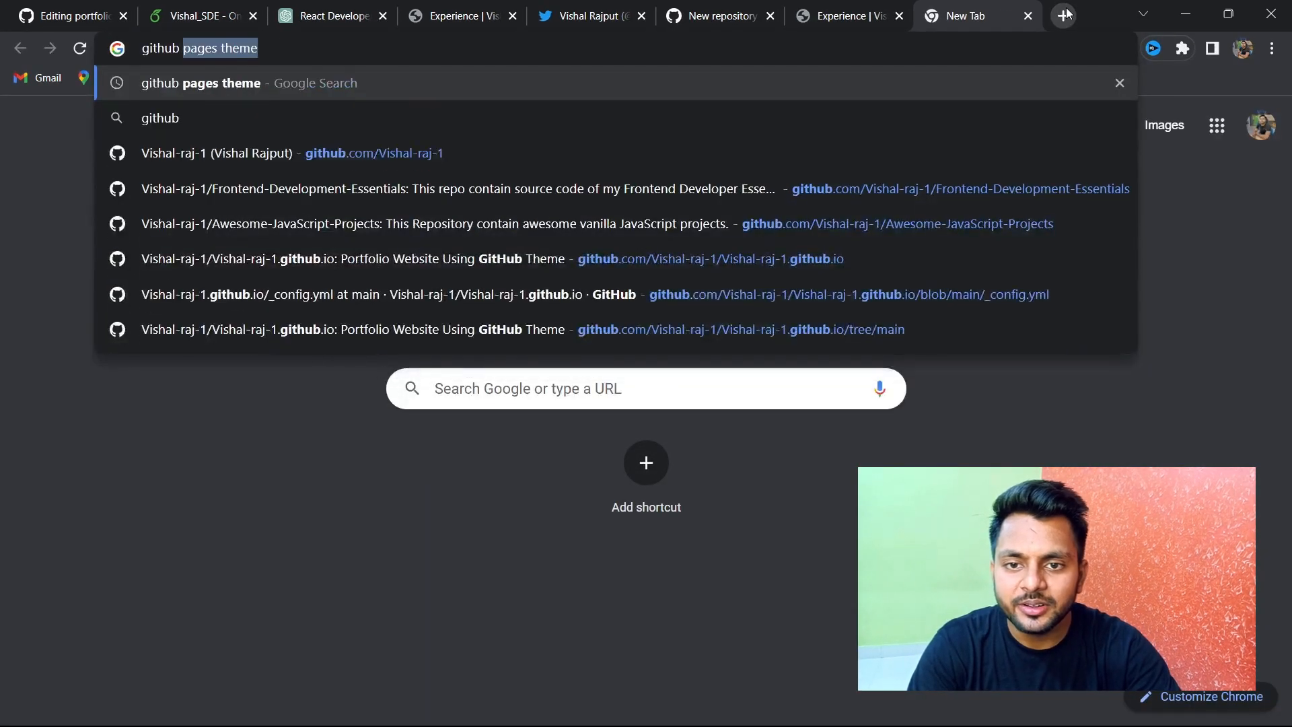
key("Return")
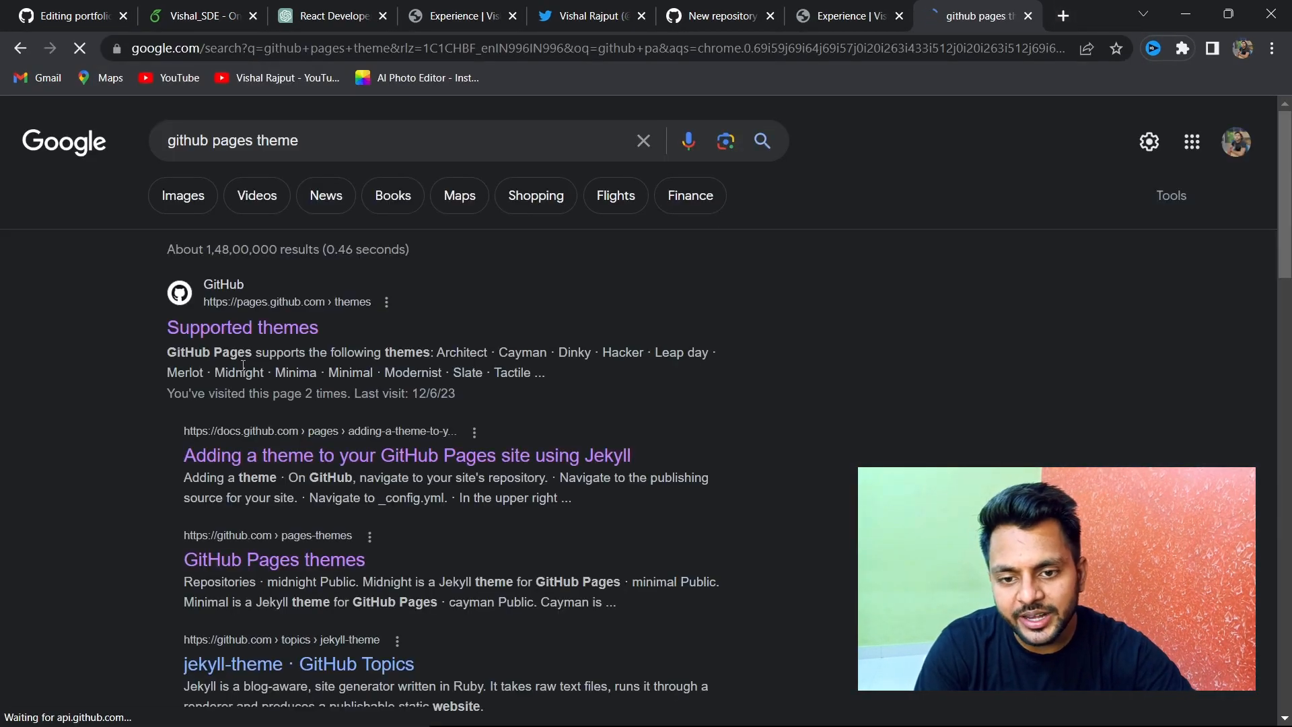
left_click(217, 339)
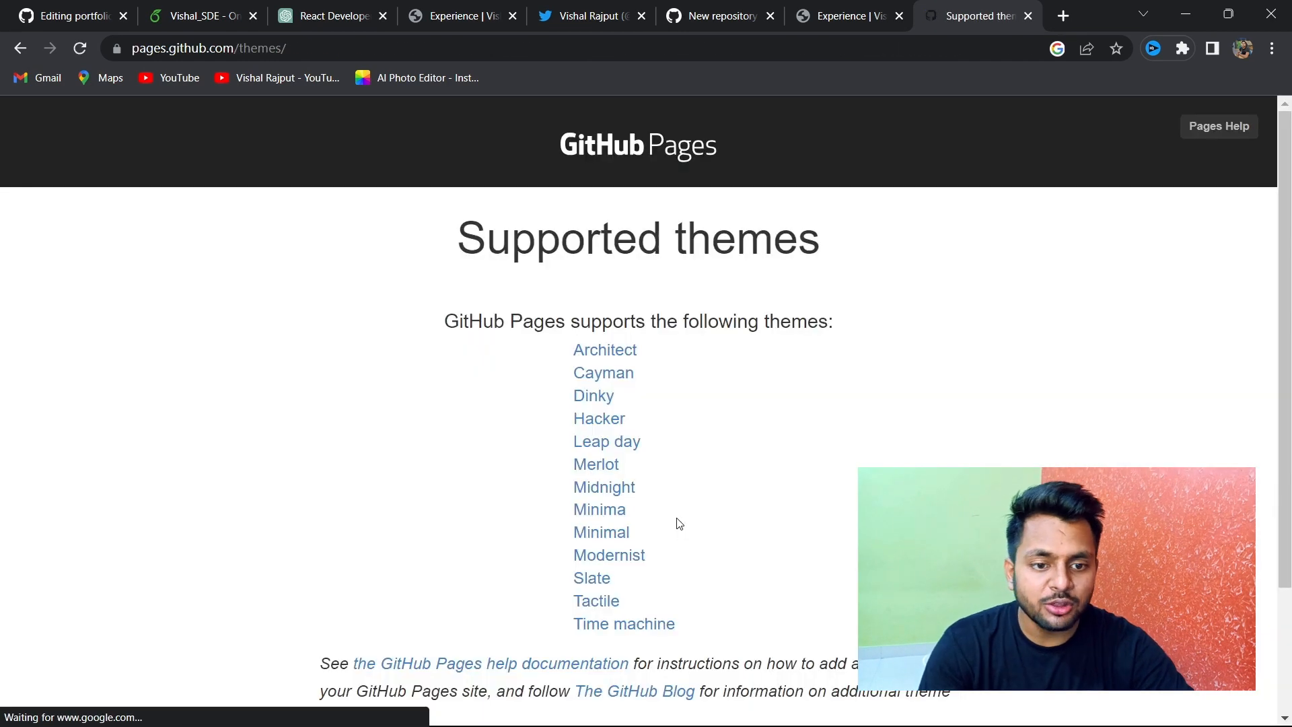
Open the Cayman and Architect themes from the supported themes list in separate tabs.
scroll(679, 524, "down", 3)
scroll(640, 317, "up", 1)
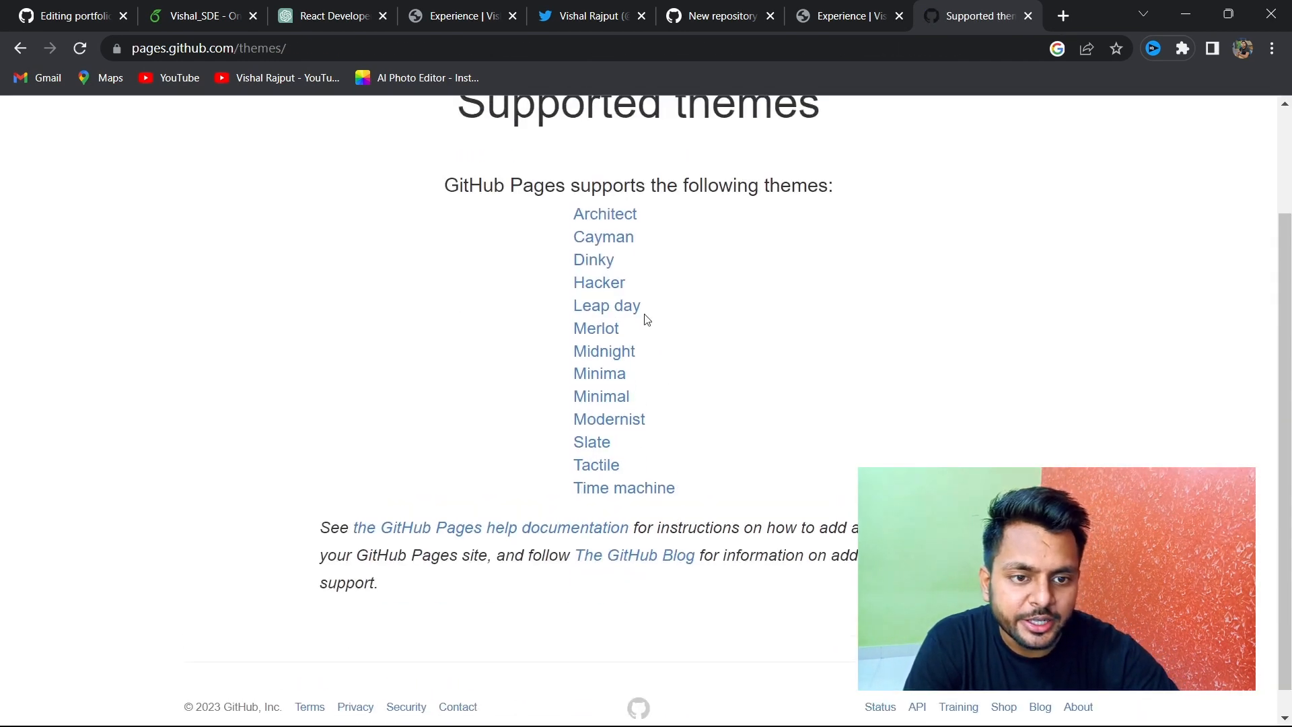
middle_click(603, 237)
middle_click(605, 214)
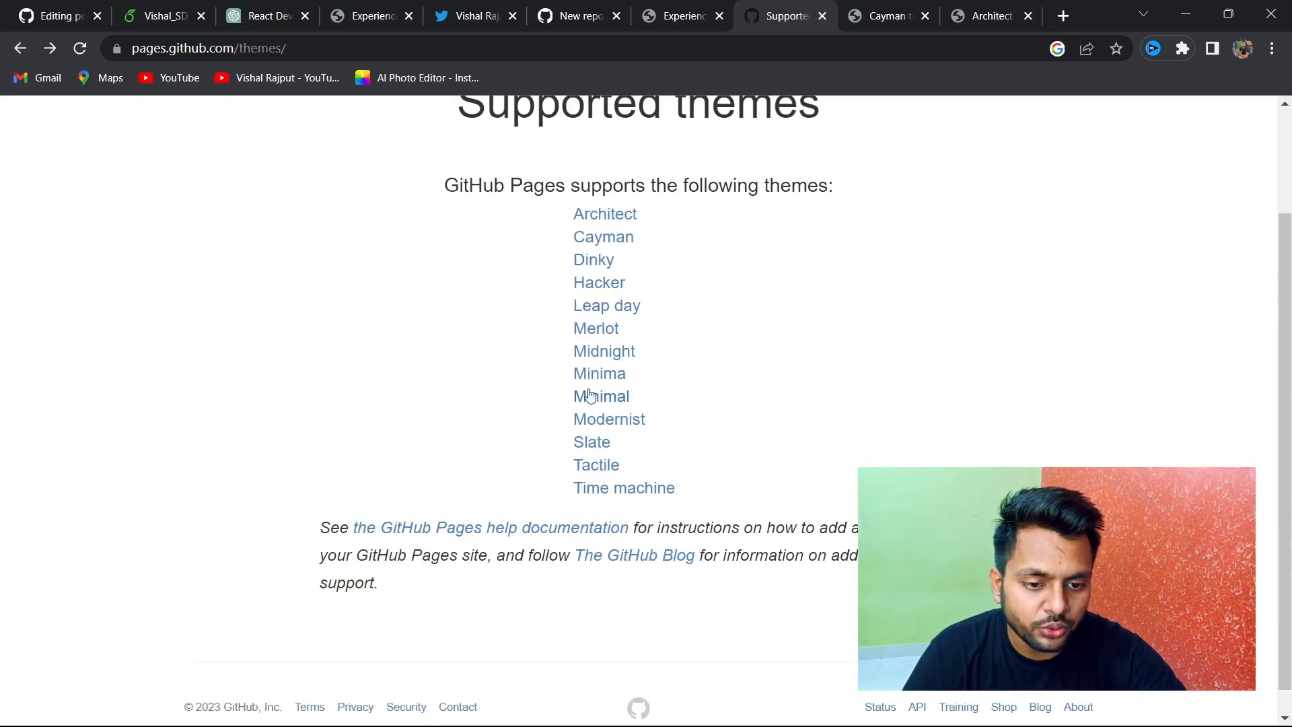
Switch to the ChatGPT conversation and send the prompt "create a config .yml file for minimal github page theme".
left_click(293, 9)
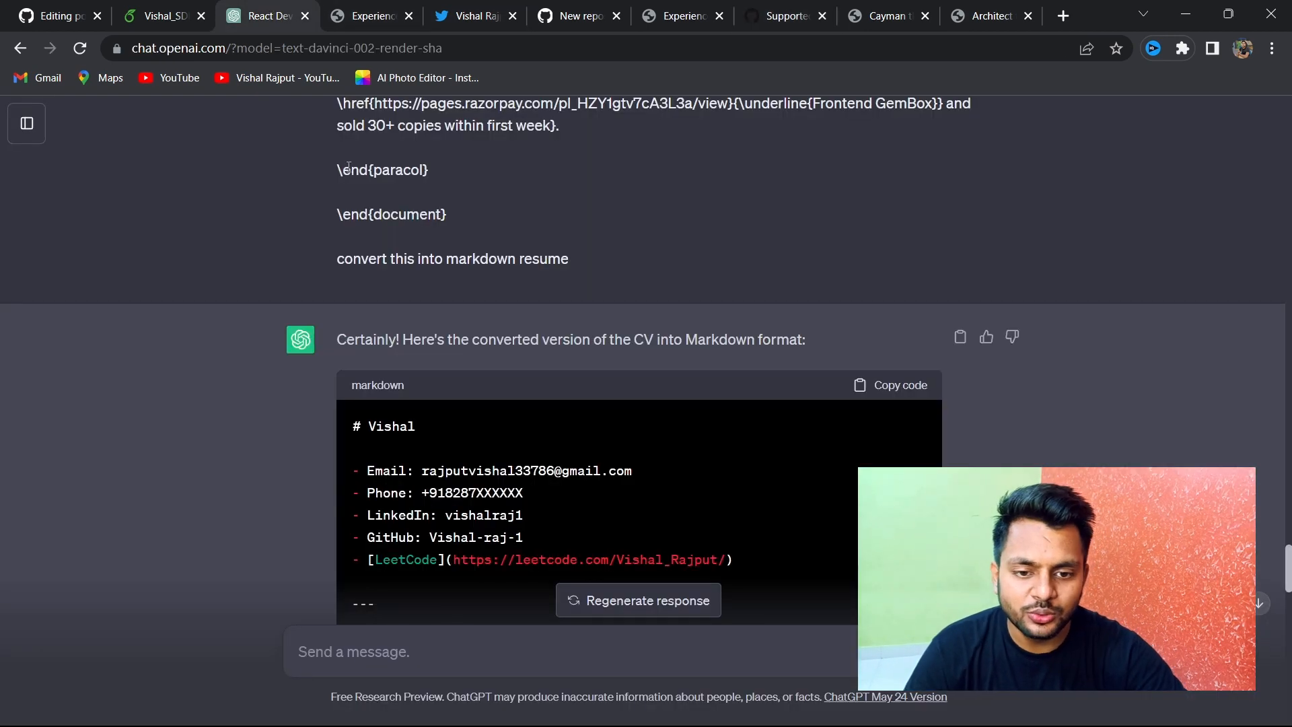
scroll(472, 453, "down", 10)
scroll(473, 455, "down", 2)
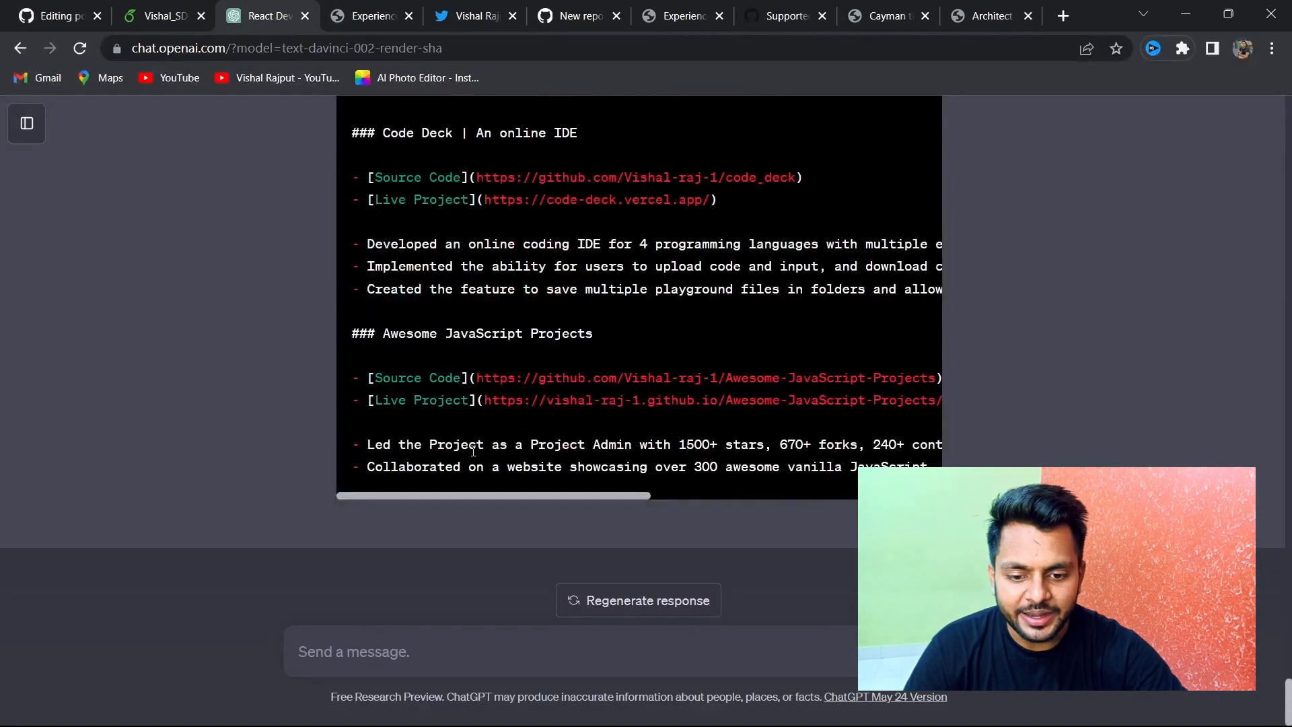
type("cr")
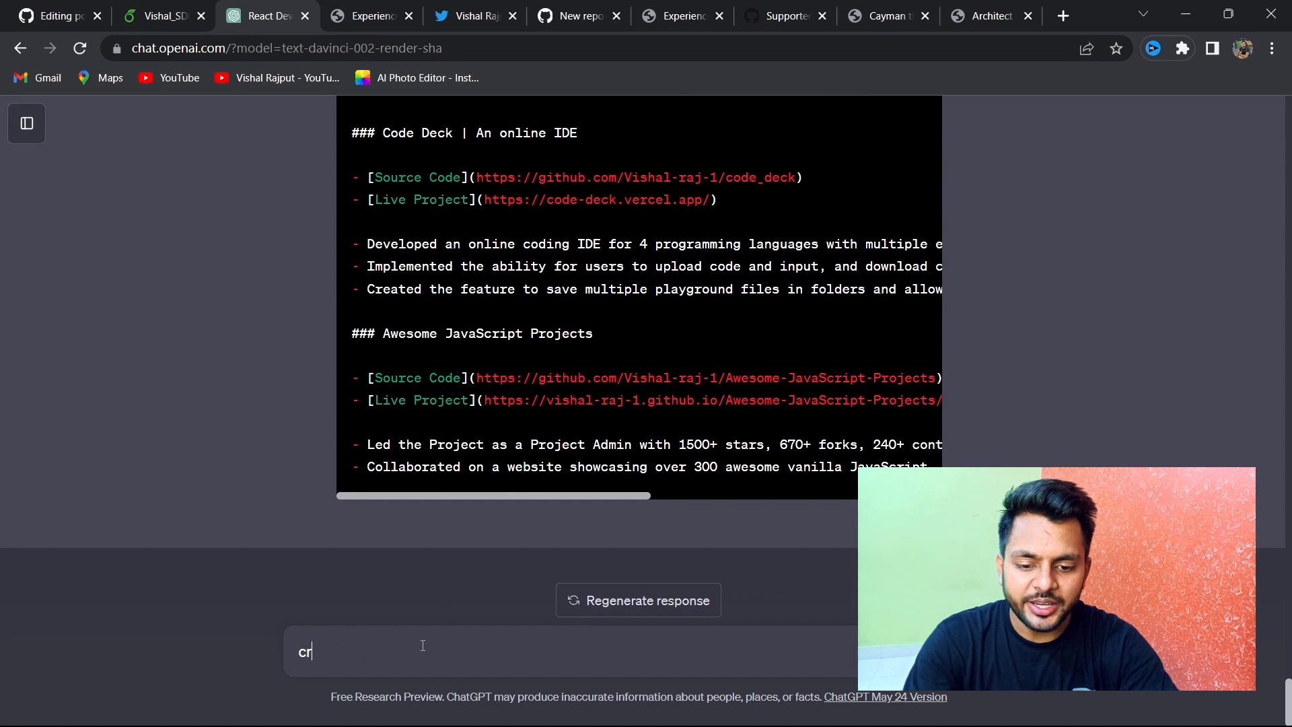
type("eate a confgi")
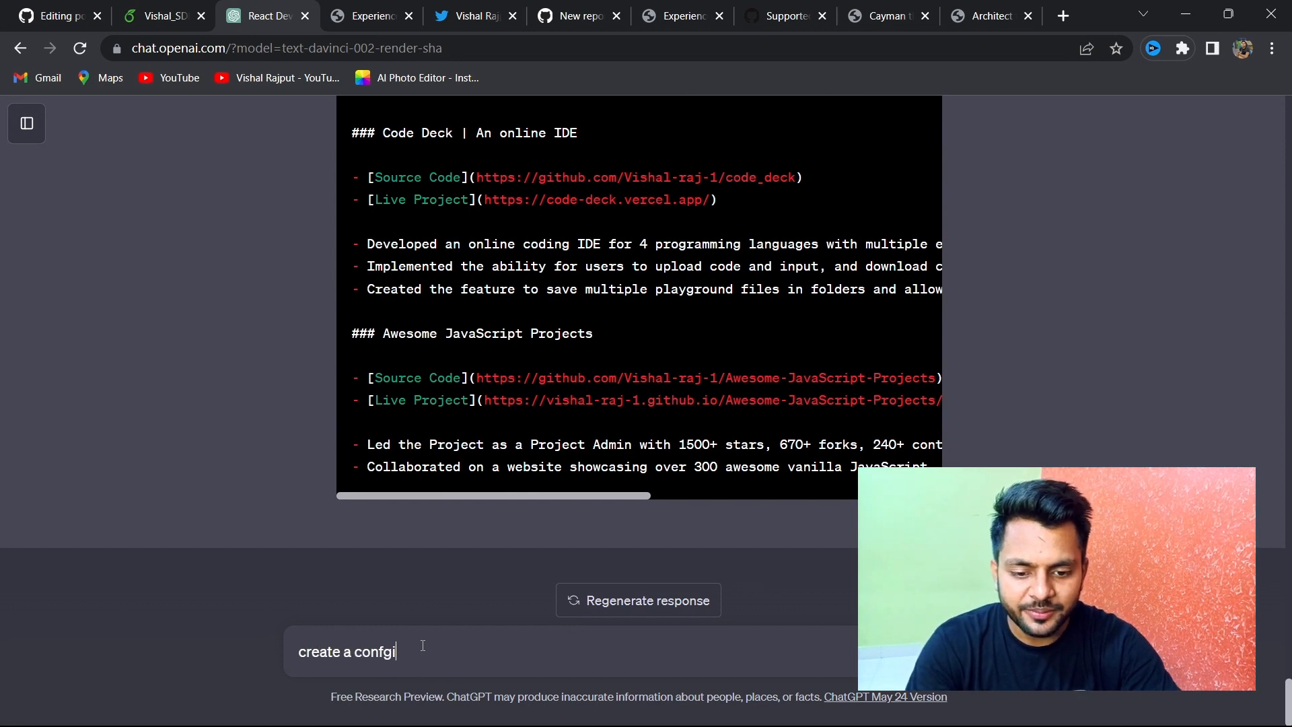
key("BackSpace")
key("BackSpace")
type("if")
key("BackSpace")
type("g")
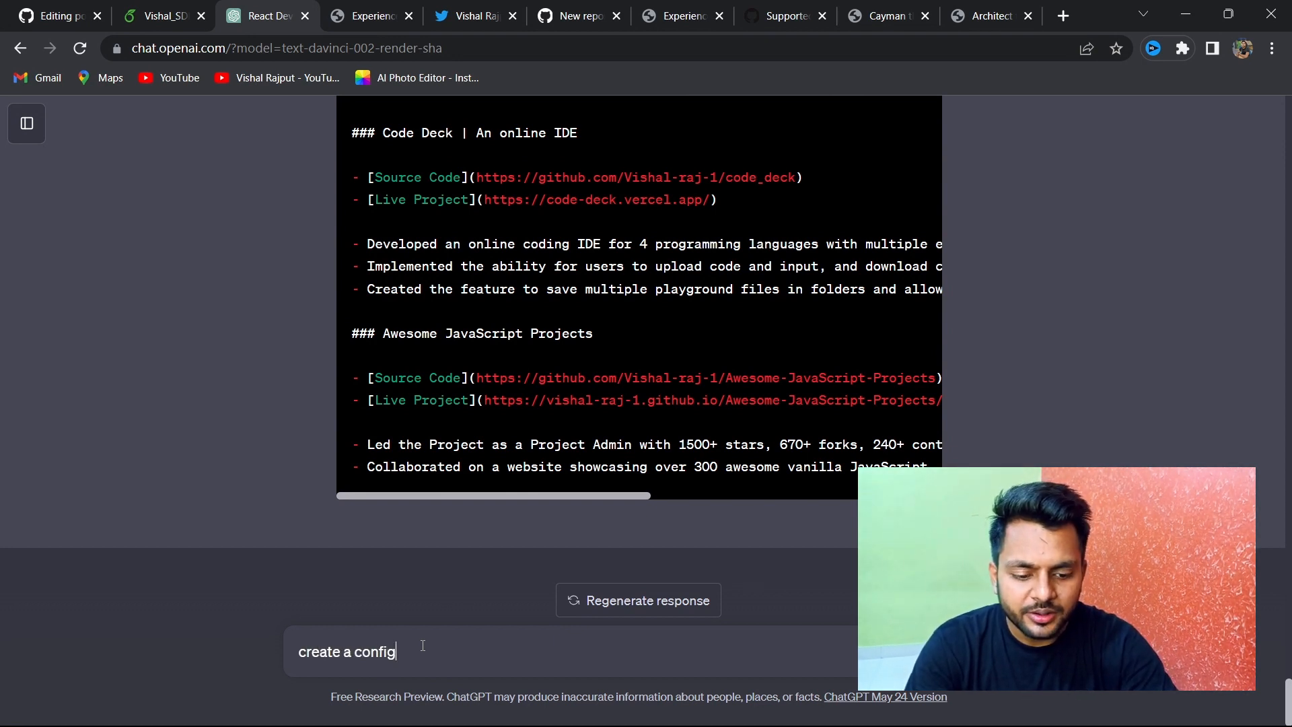
type(" .yml filke")
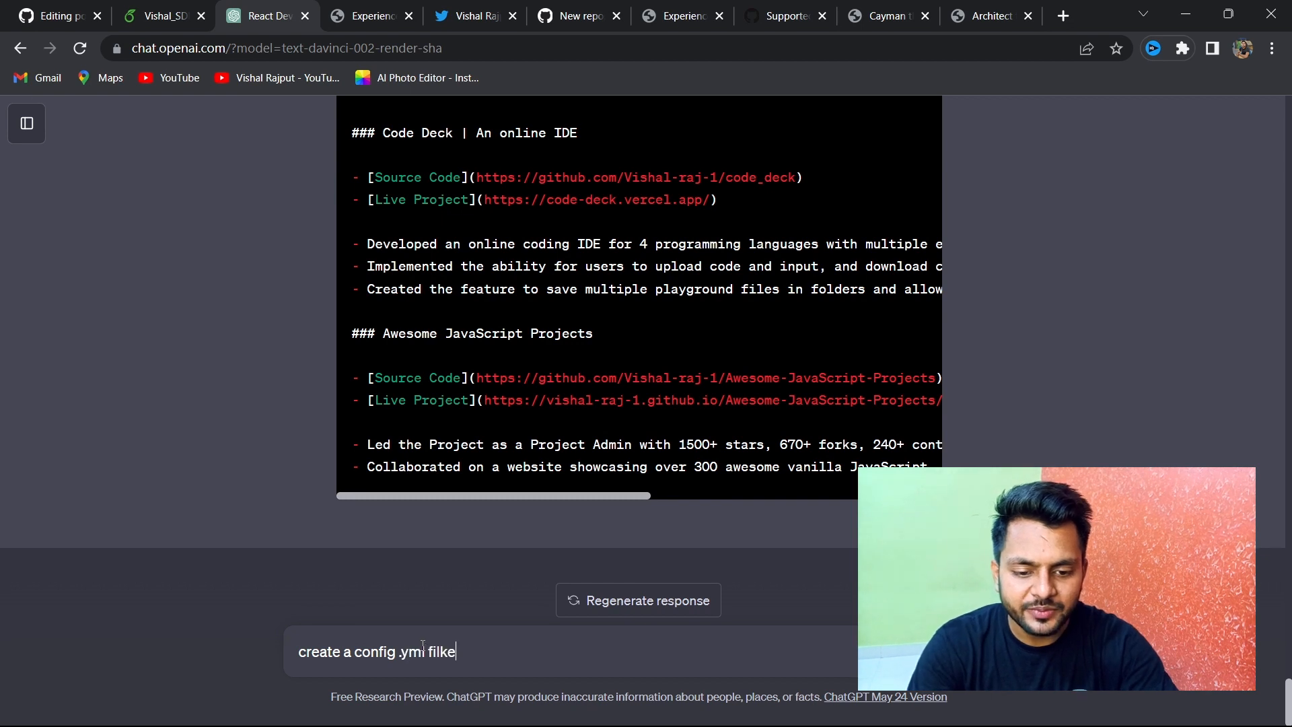
key("BackSpace")
key("BackSpace")
type("e f")
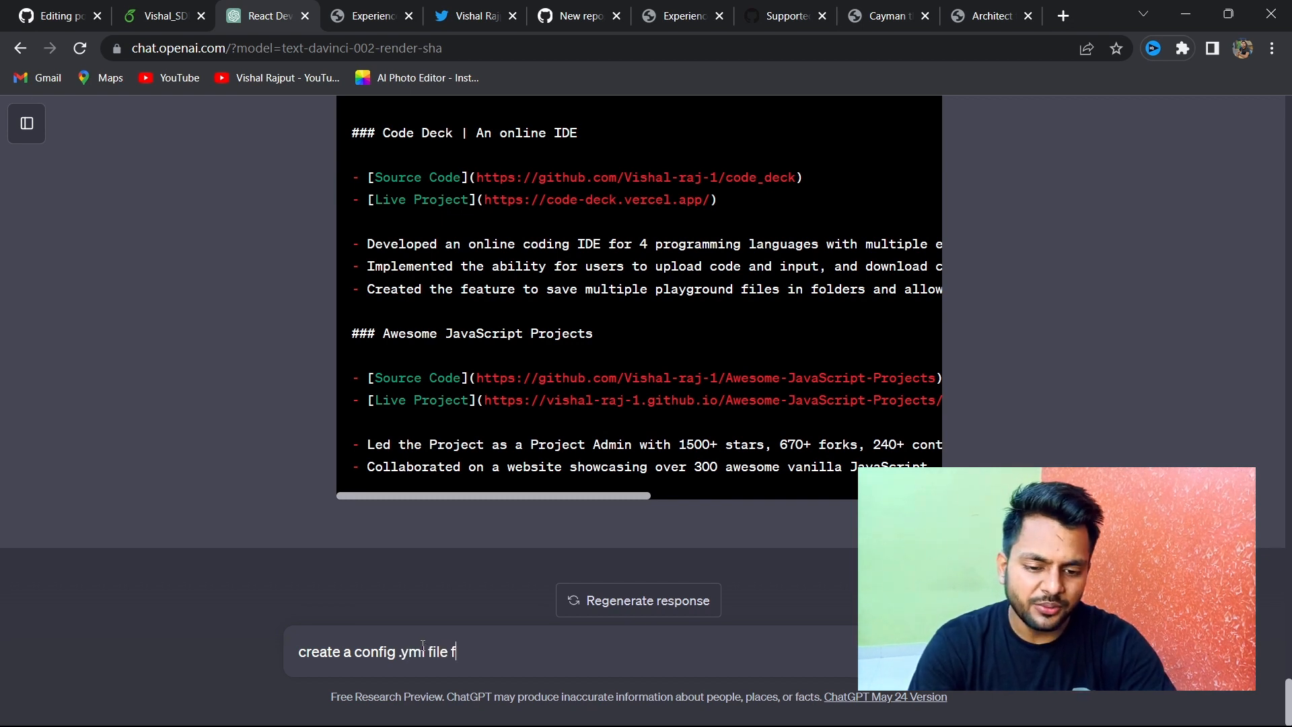
type("or minima")
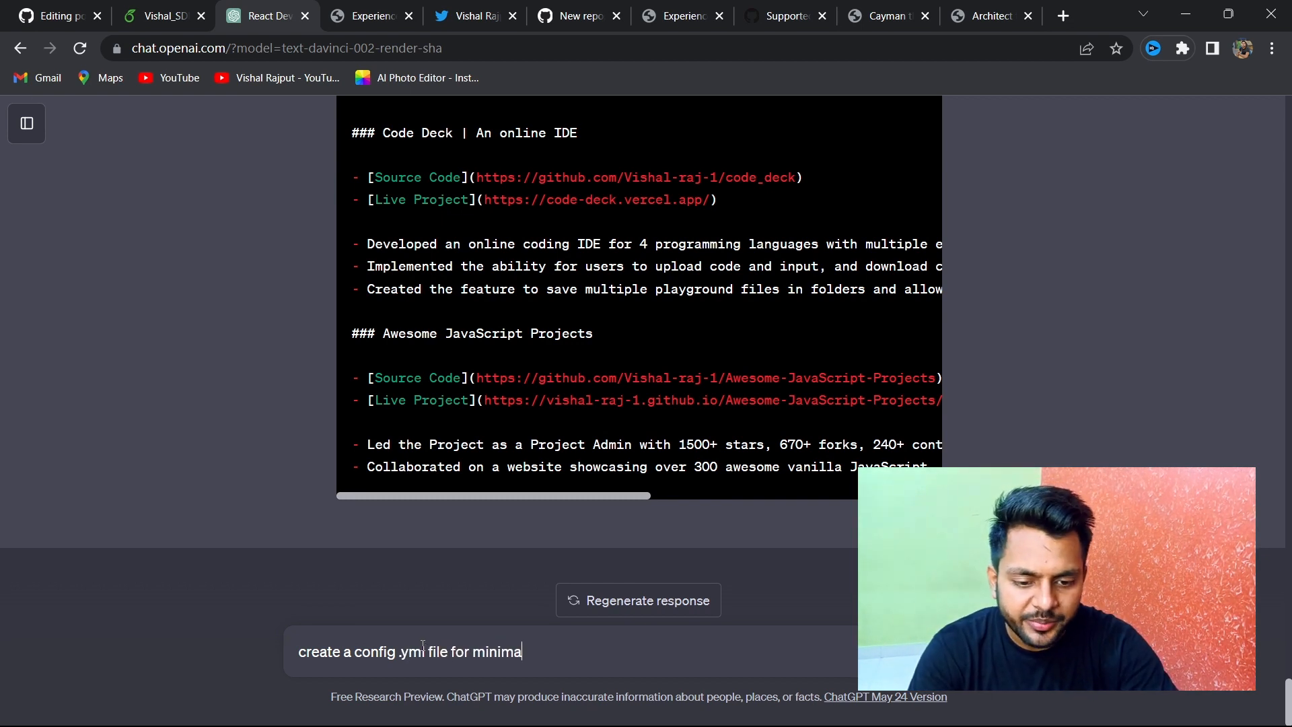
type("l githu")
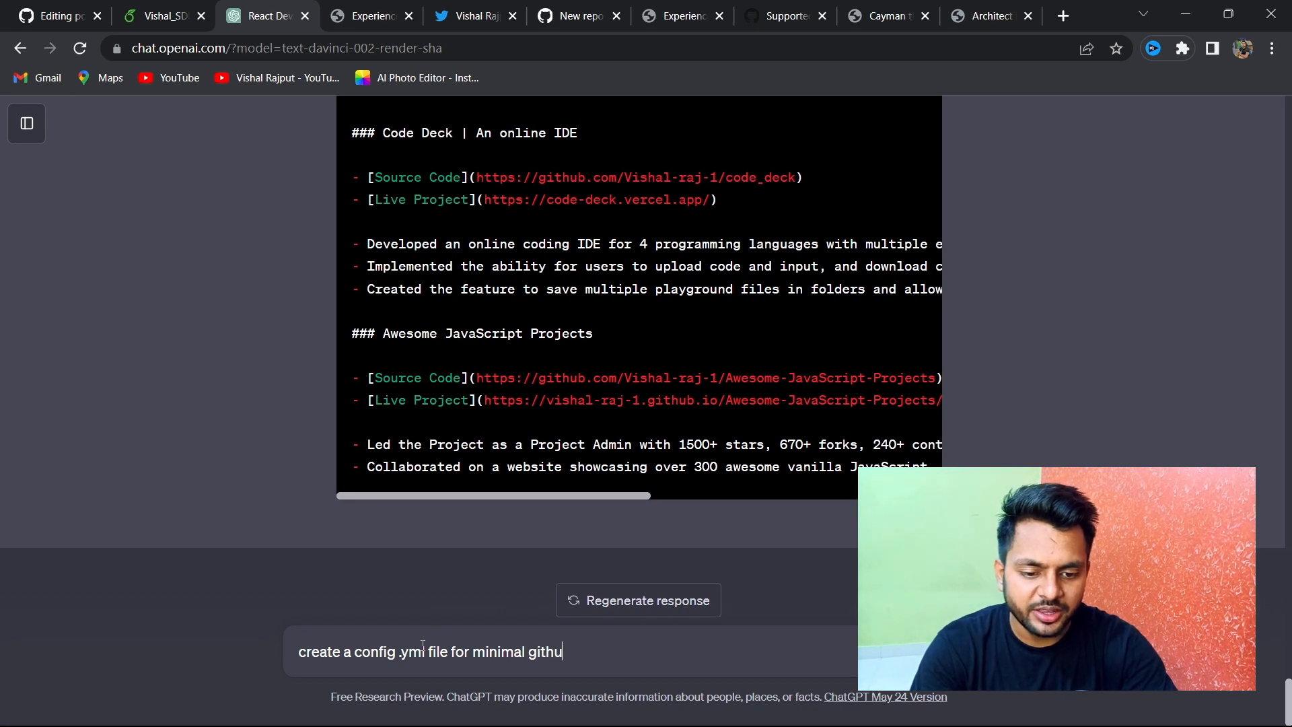
type("b page theme")
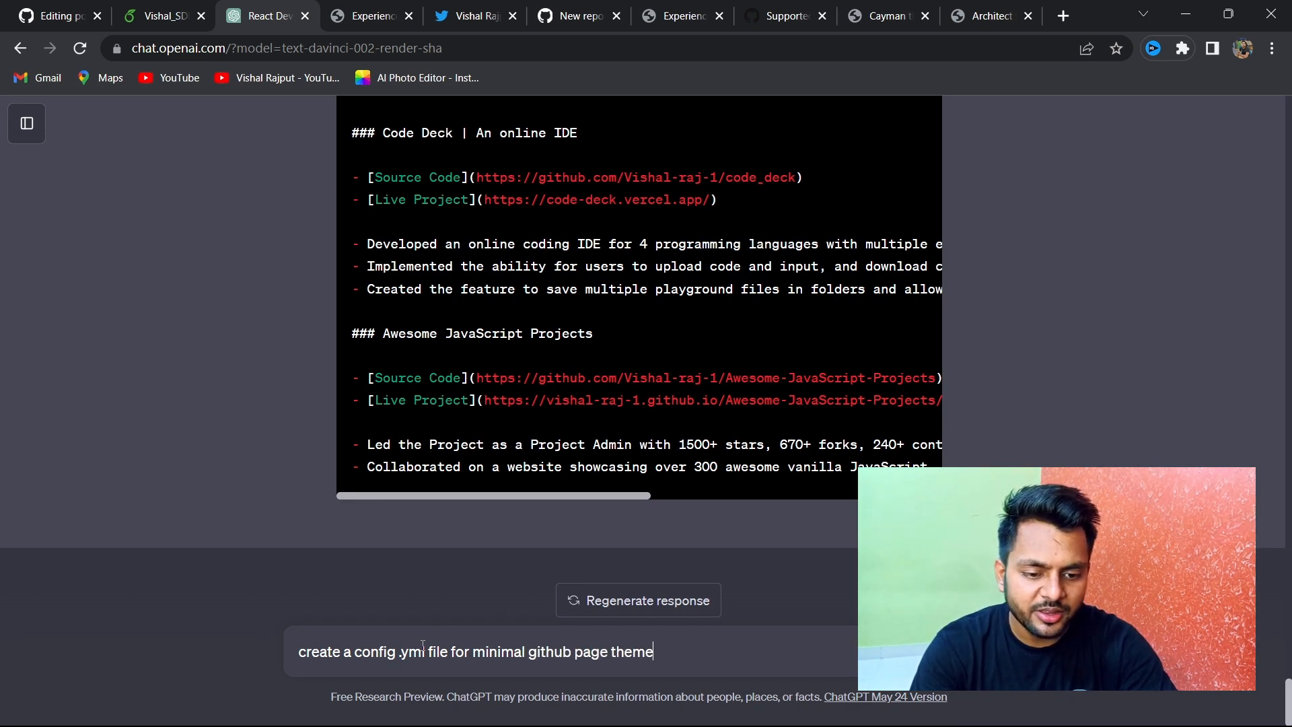
key("Return")
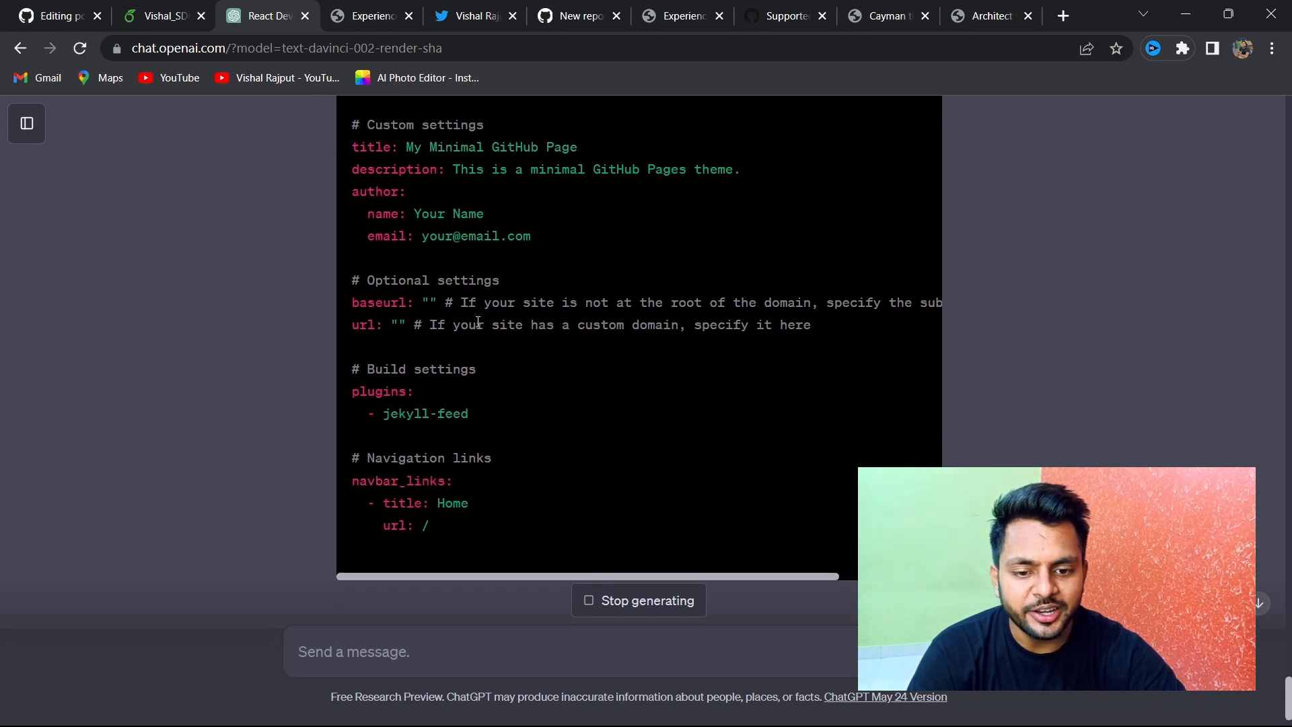
Copy the generated YAML from the jekyll-theme-minimal theme line through the title and description lines.
scroll(477, 321, "up", 2)
scroll(476, 321, "up", 2)
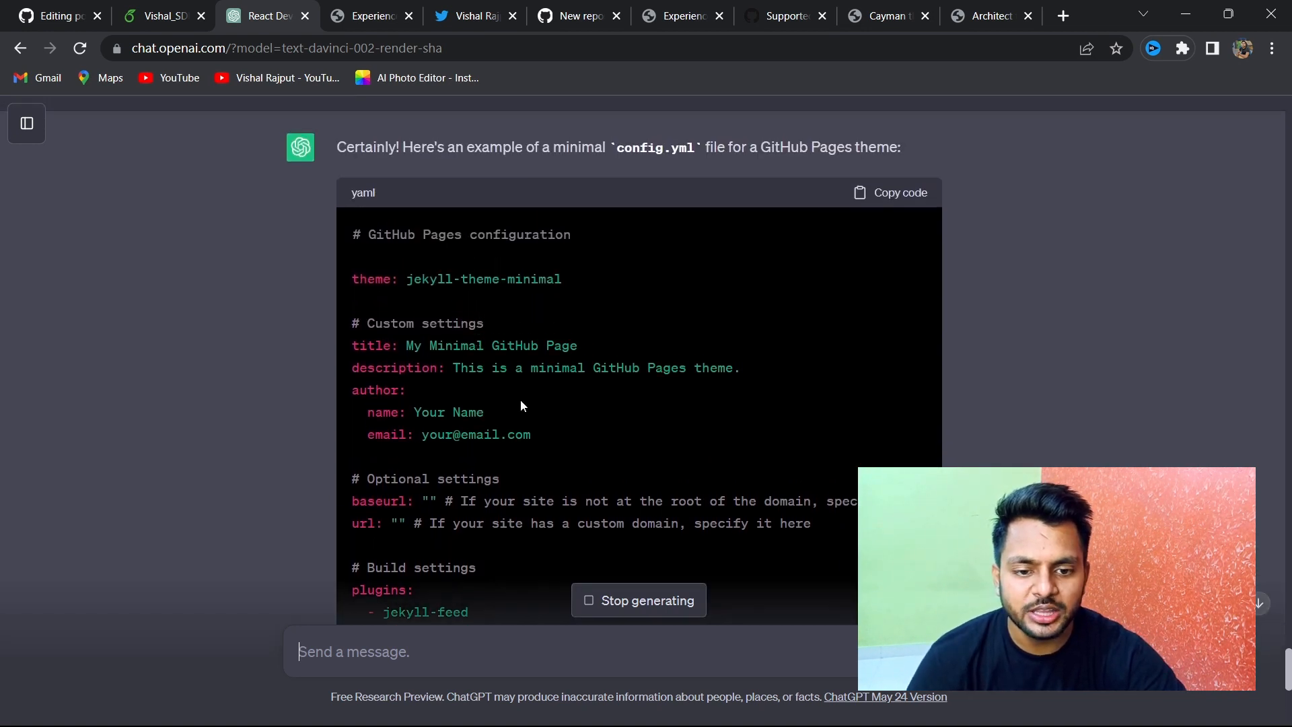
left_click_drag(539, 433, 347, 331)
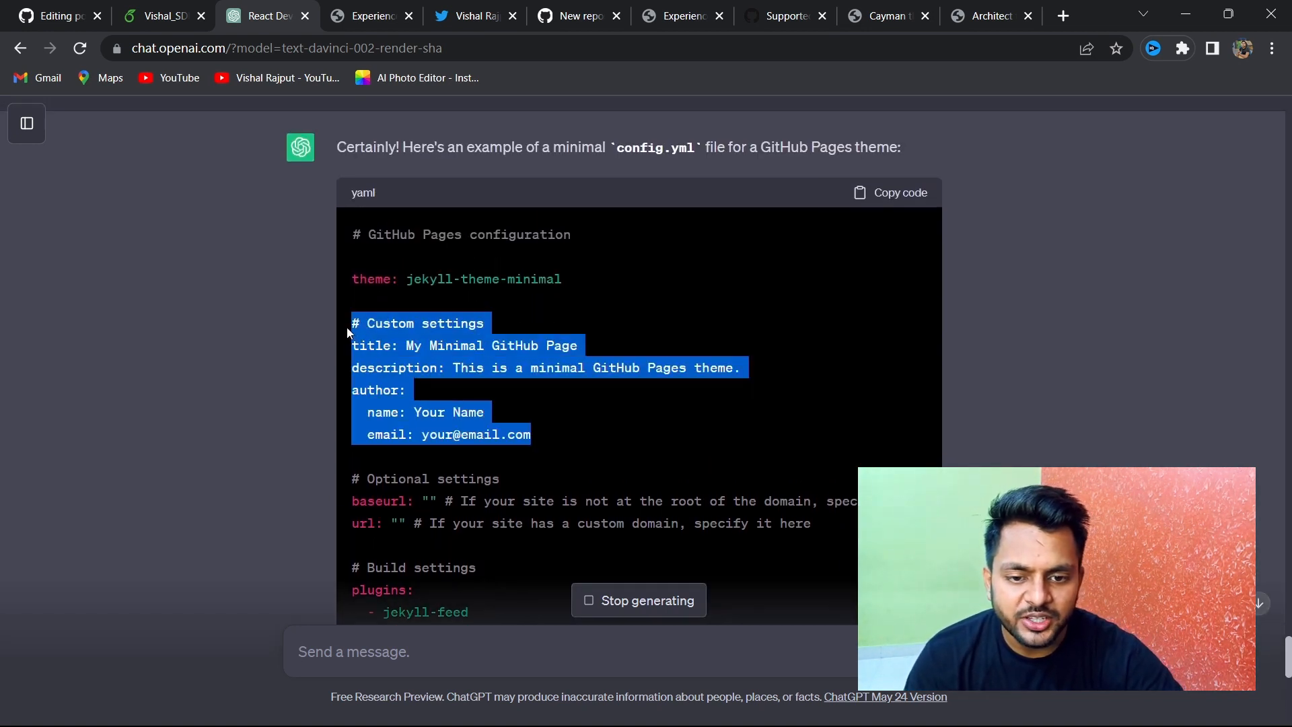
left_click_drag(744, 372, 325, 284)
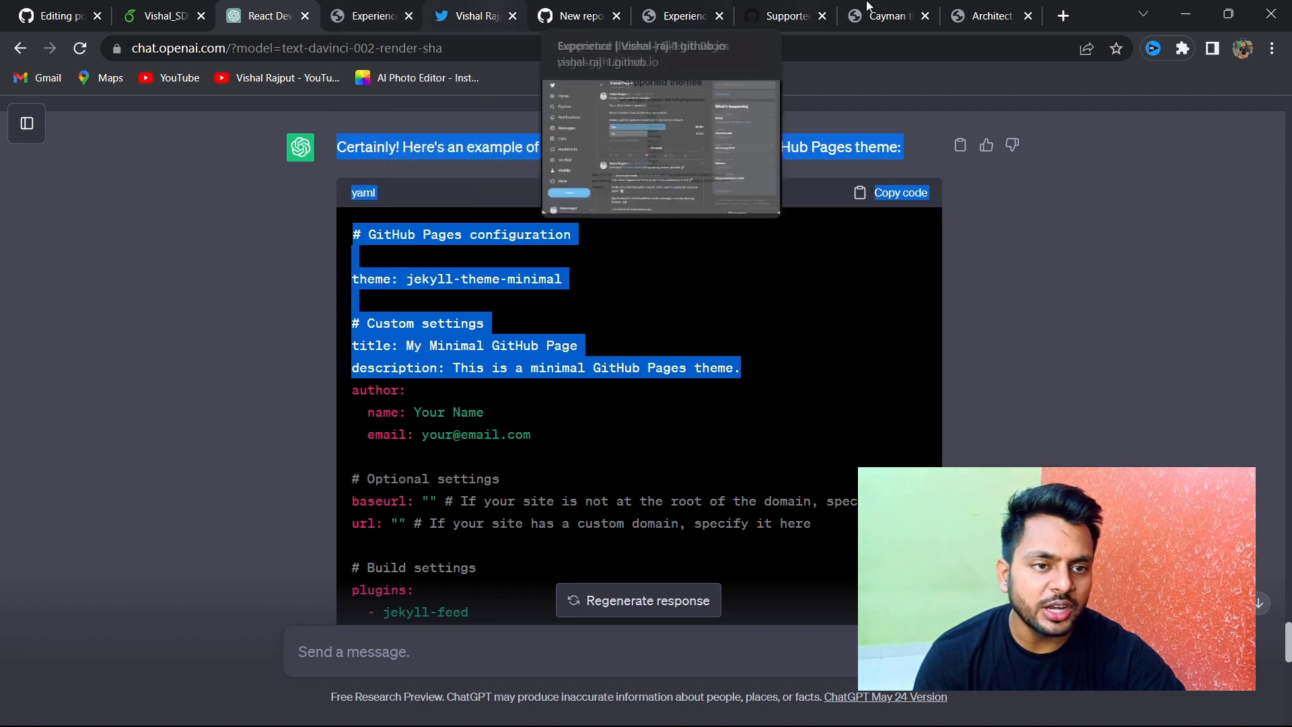
Create a new file named _config.yml in the github.io repository on GitHub.
left_click(882, 15)
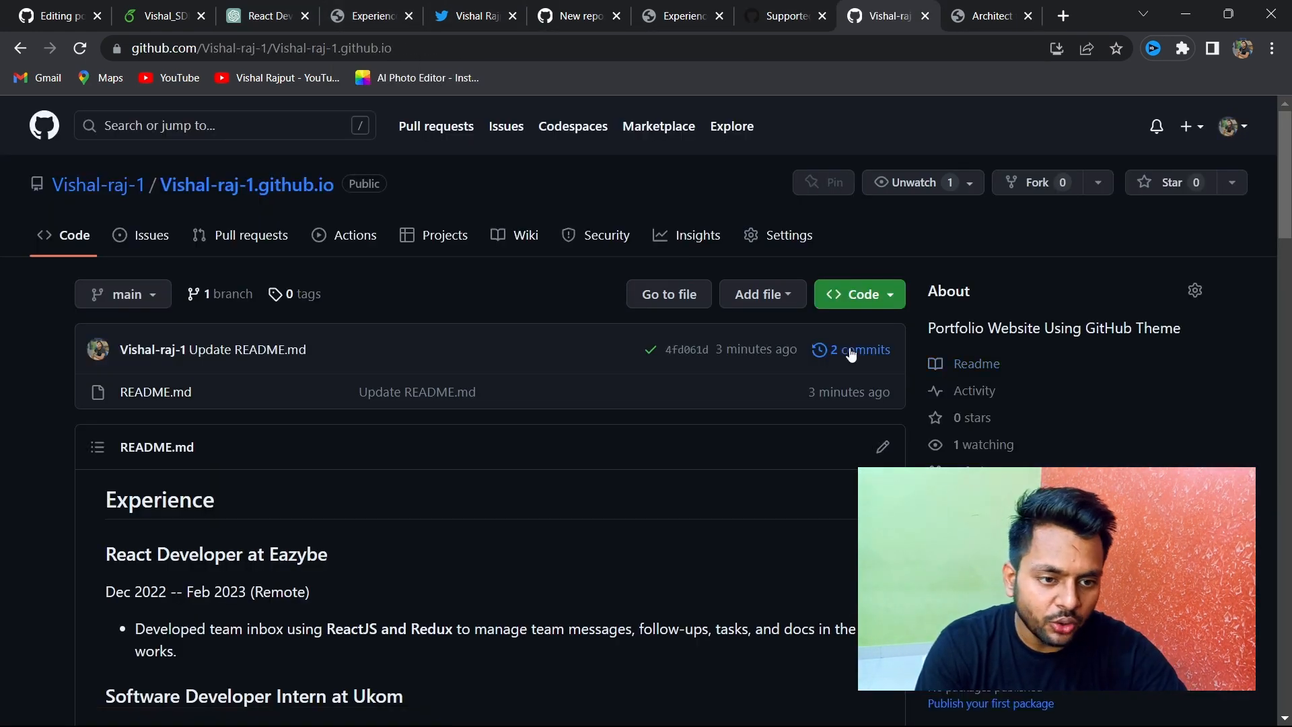
left_click(768, 299)
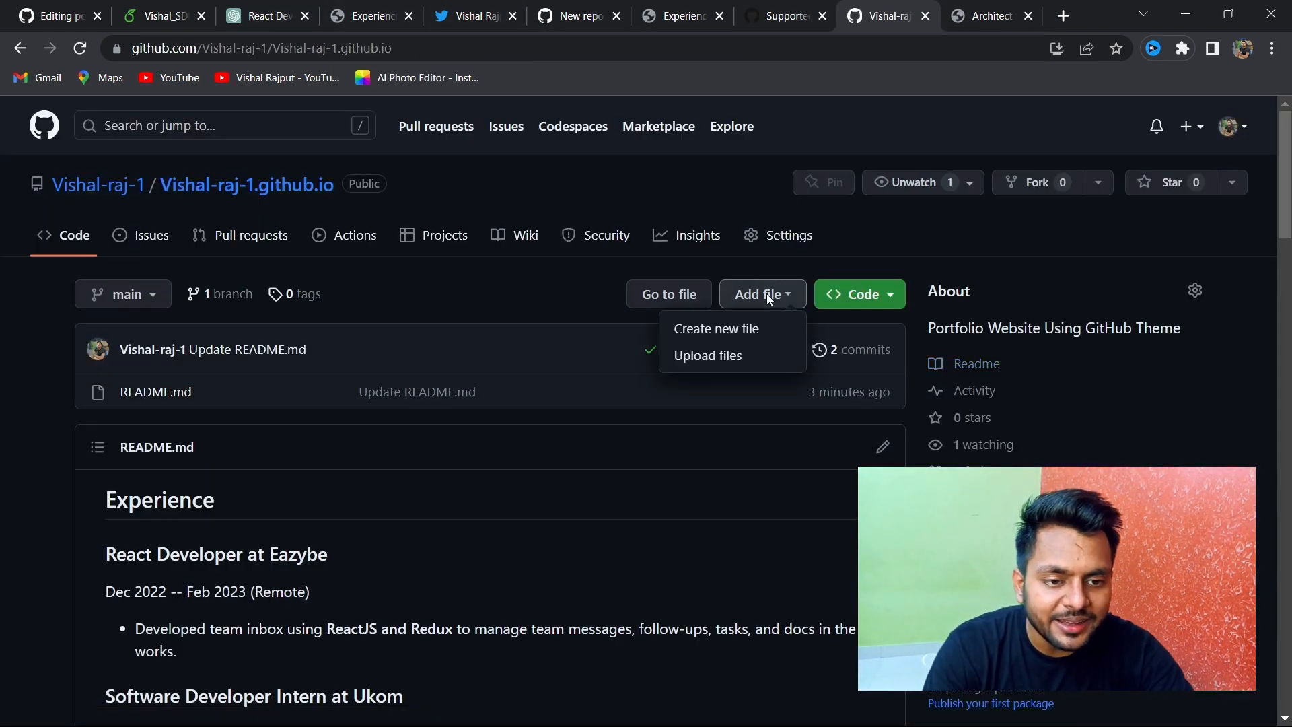
left_click(731, 337)
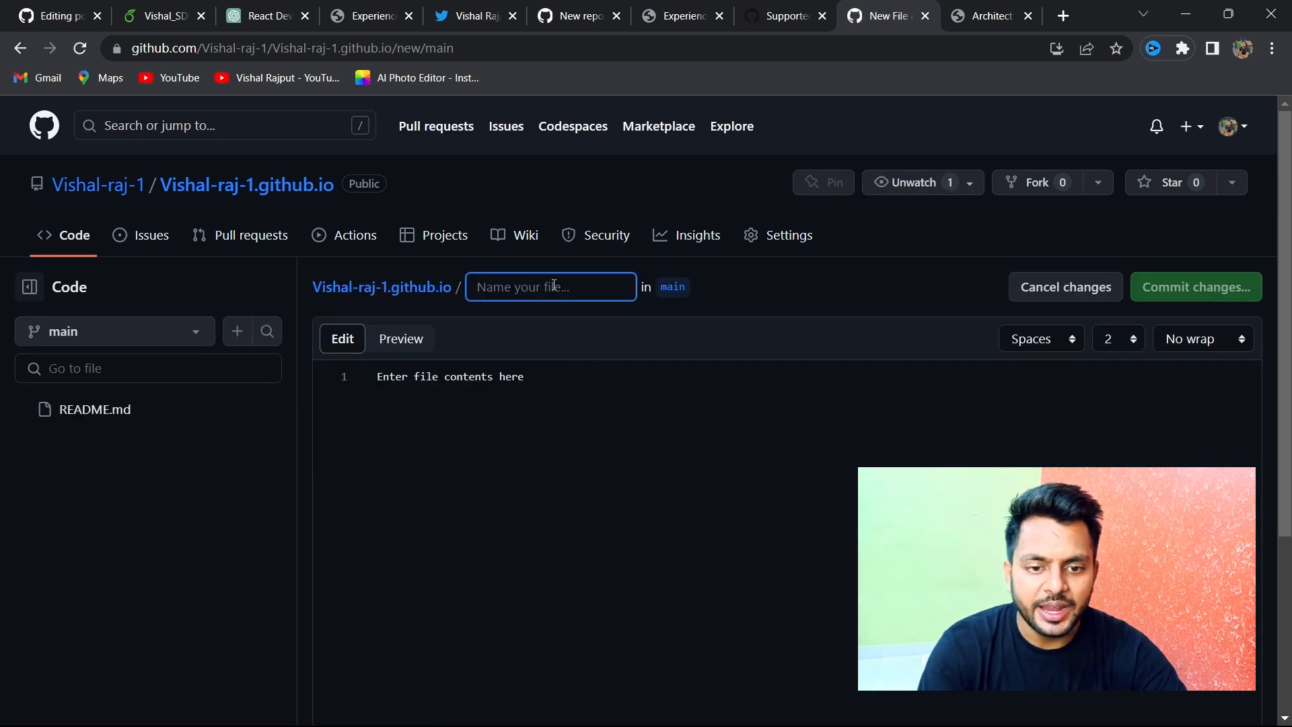
type("_co")
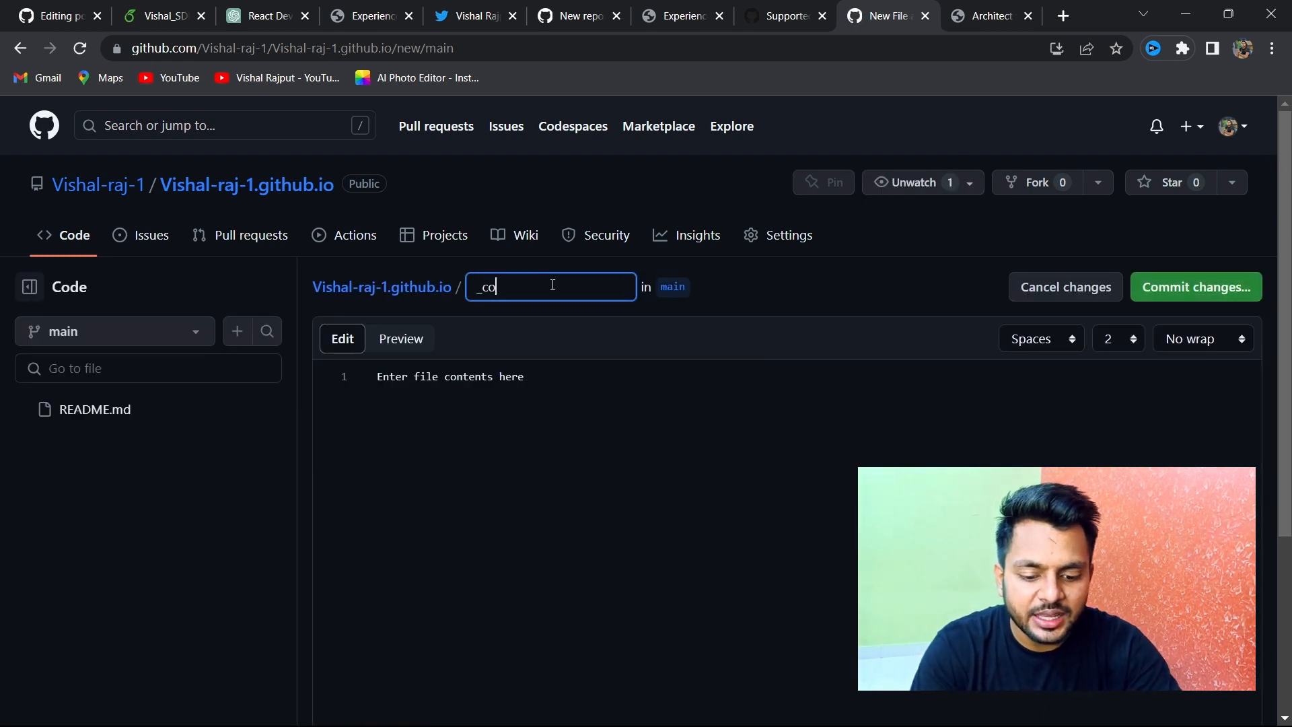
type("nfig.")
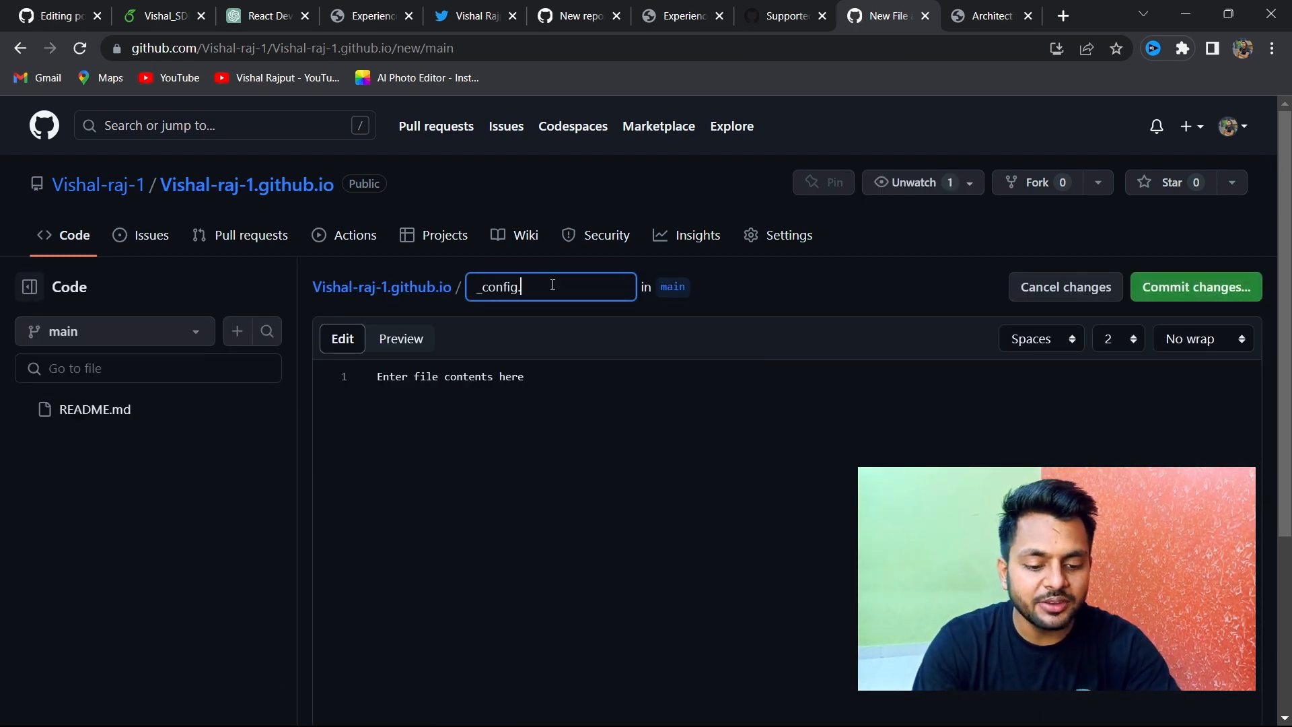
type("yml")
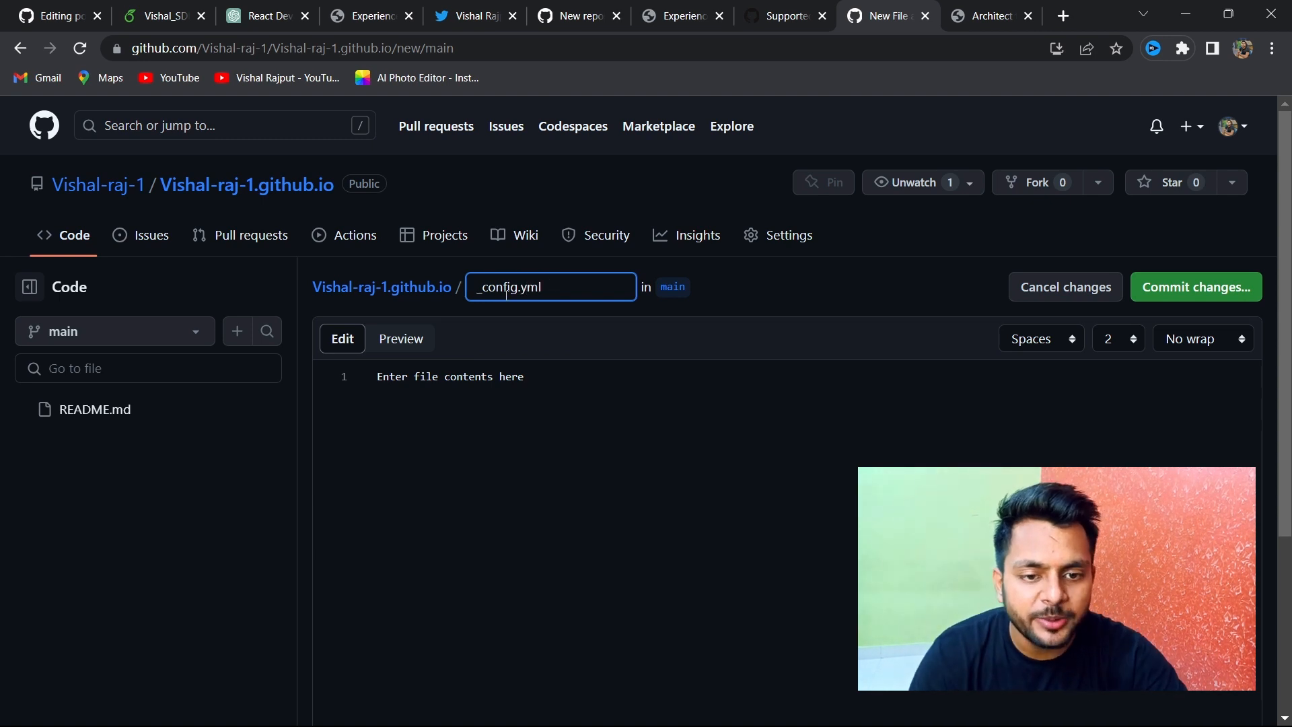
left_click_drag(517, 289, 473, 292)
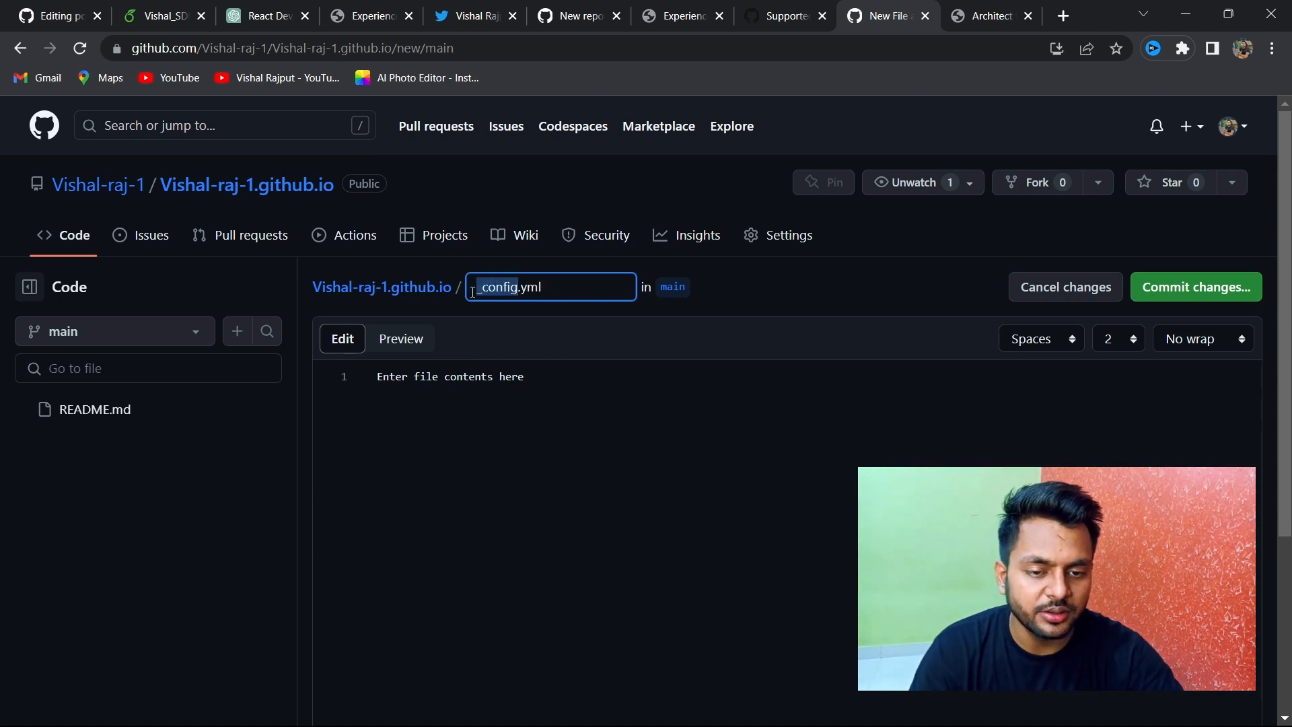
Paste the copied theme, title and description lines into _config.yml and set the title to the portfolio owner's full name.
left_click(553, 372)
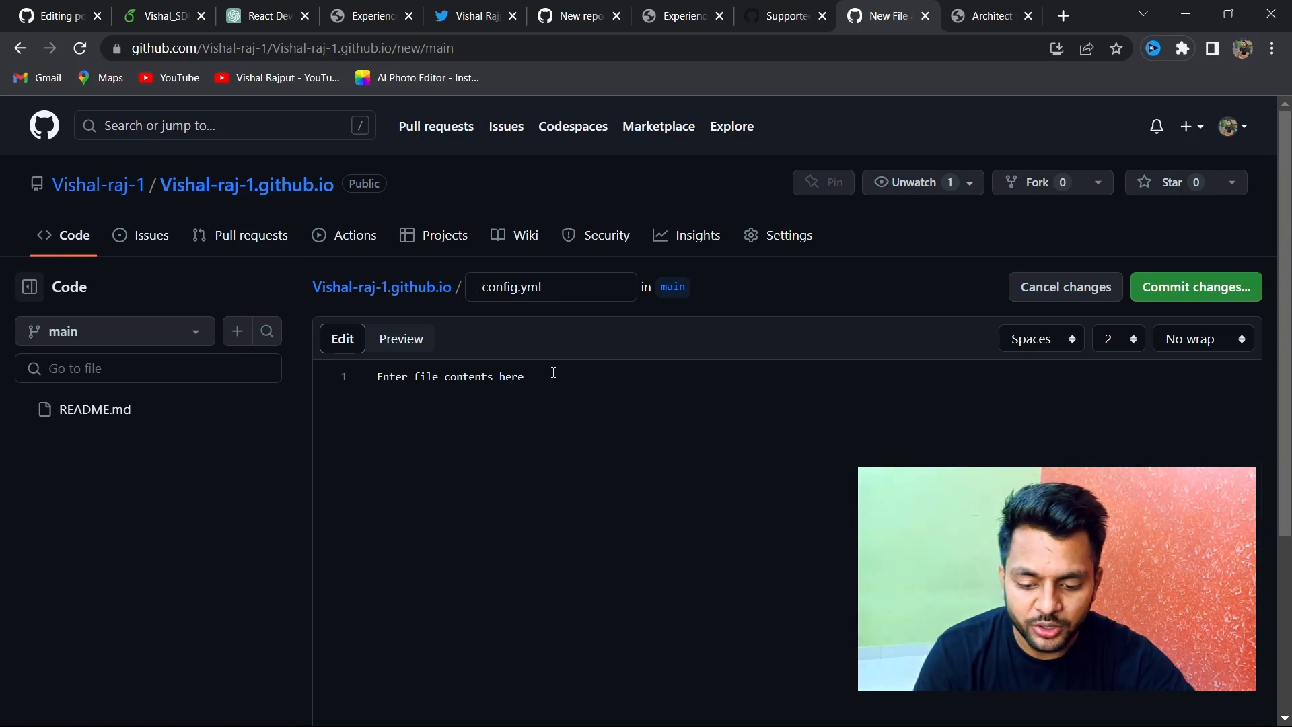
type("theme: jekyll-theme-minimal  # Custom settings title: My Minimal GitHub Page description: This is a minimal GitHub Pages theme.")
left_click_drag(555, 433, 420, 434)
type("M")
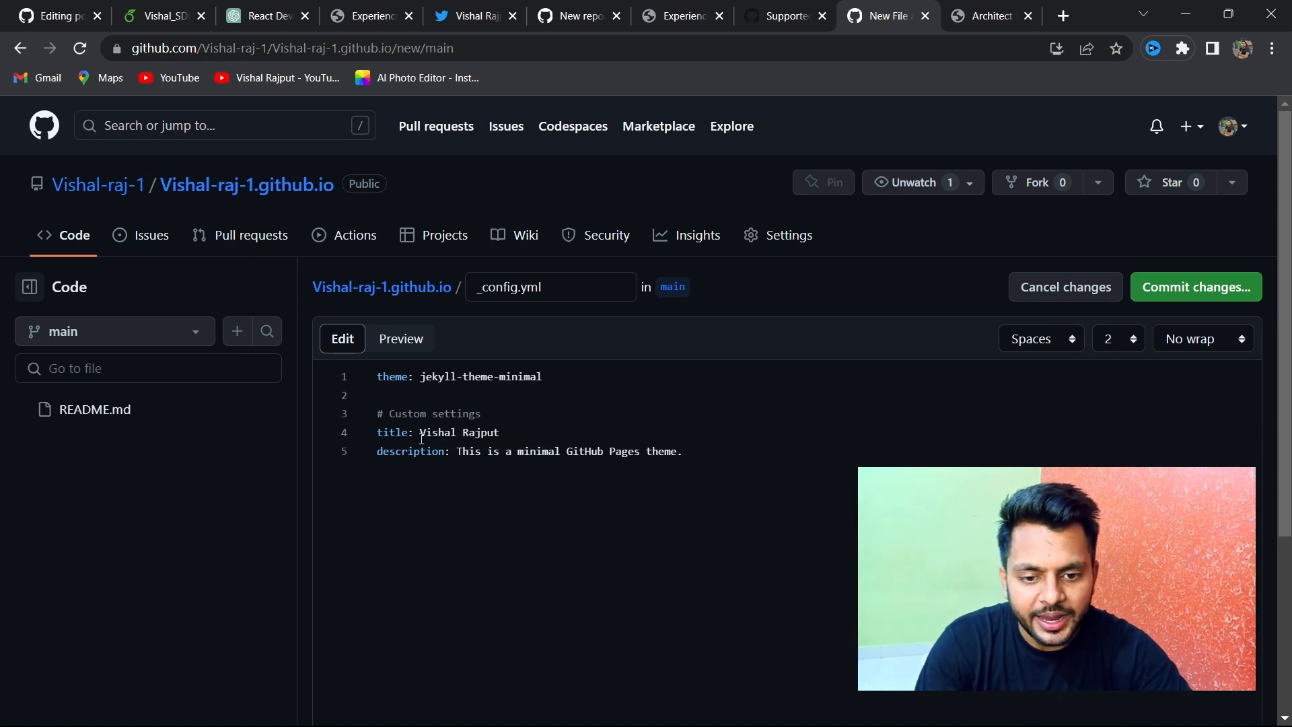
type("ishal Rajput")
Delete the "# Custom settings" comment line and set the description to Frontend Engineer.
left_click_drag(502, 413, 353, 420)
key("BackSpace")
key("BackSpace")
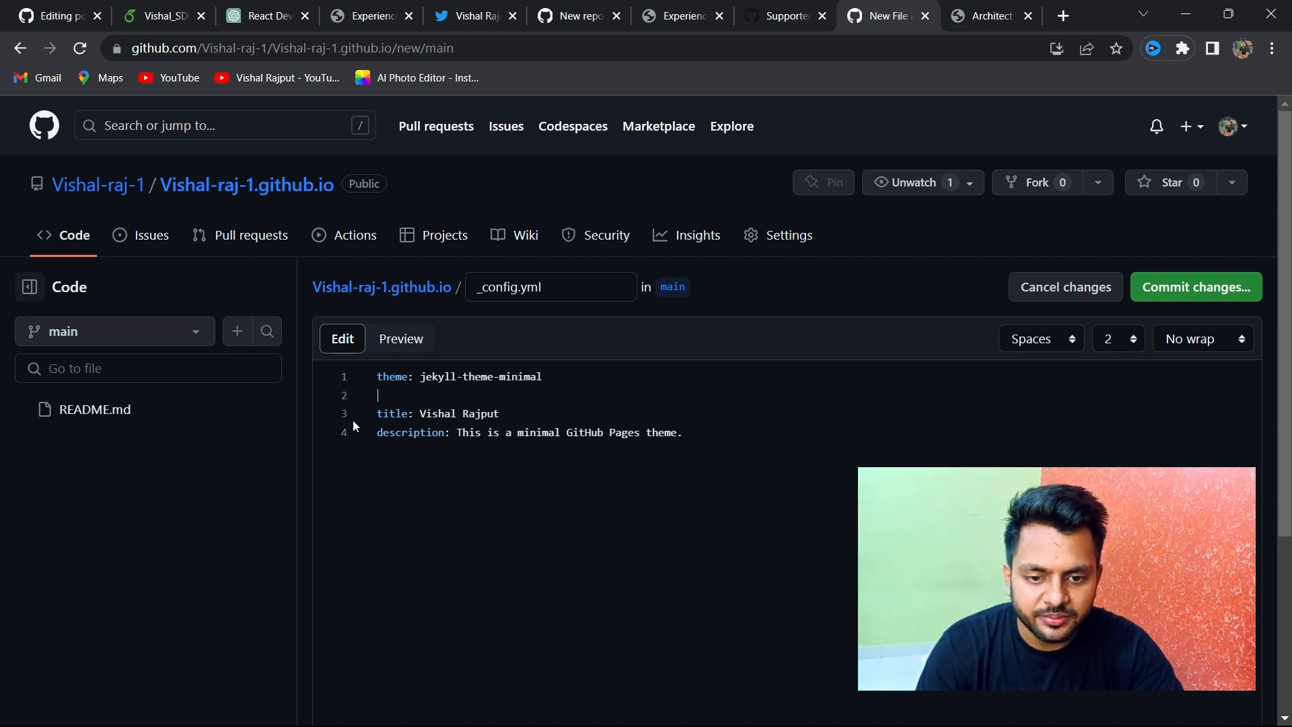
left_click_drag(708, 425, 456, 439)
key("BackSpace")
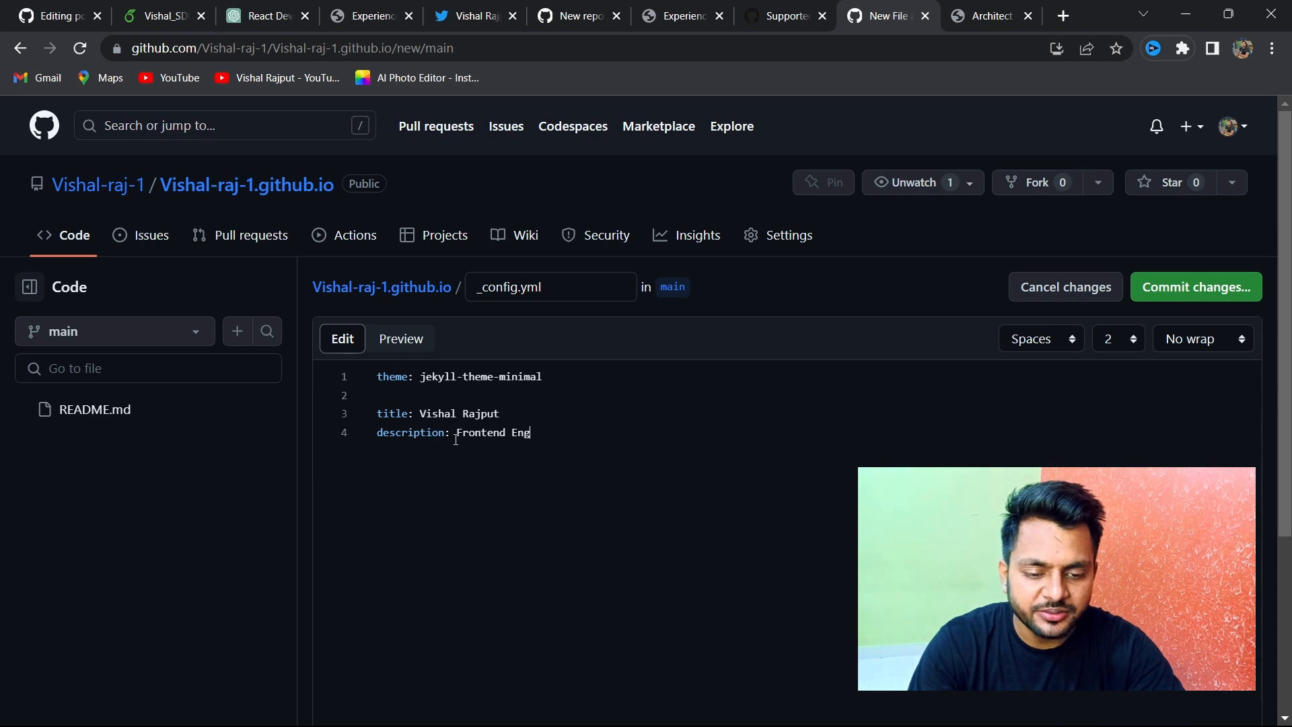
Commit the file directly to the main branch with the message "Create _config.yml" and check the commit's status on the repository's main page.
left_click(1203, 287)
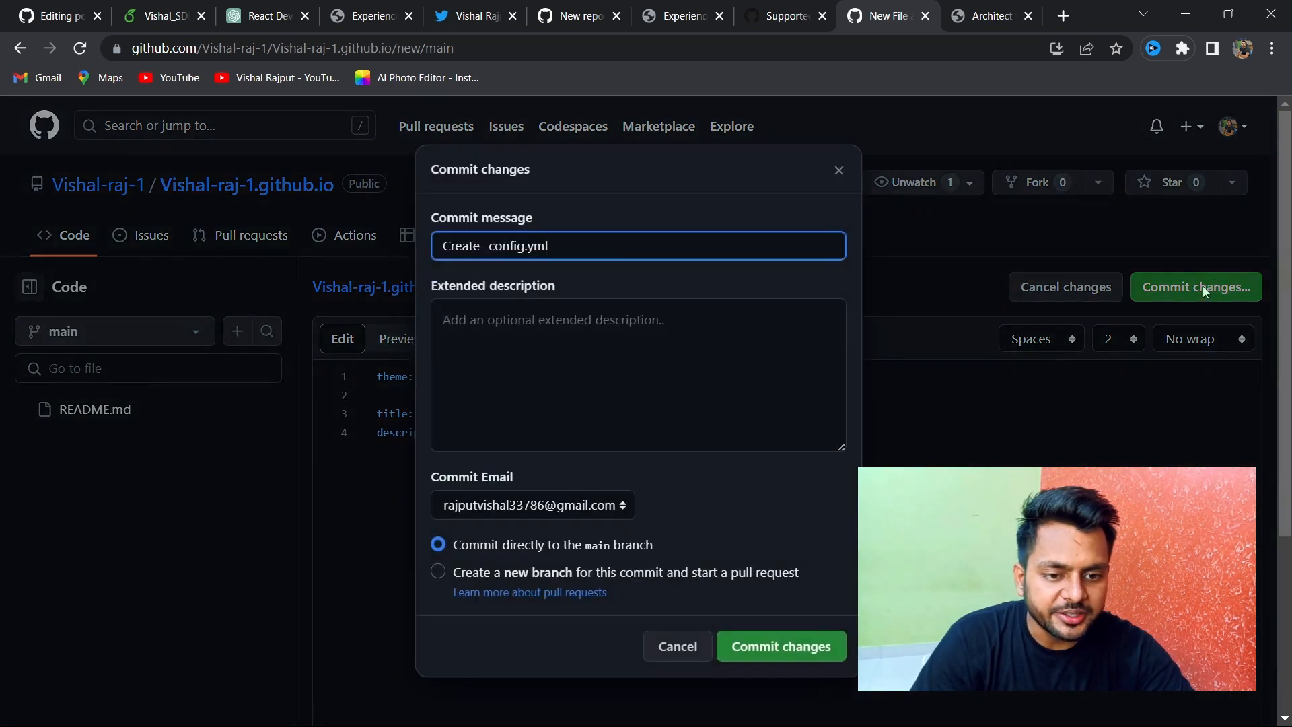
left_click(798, 644)
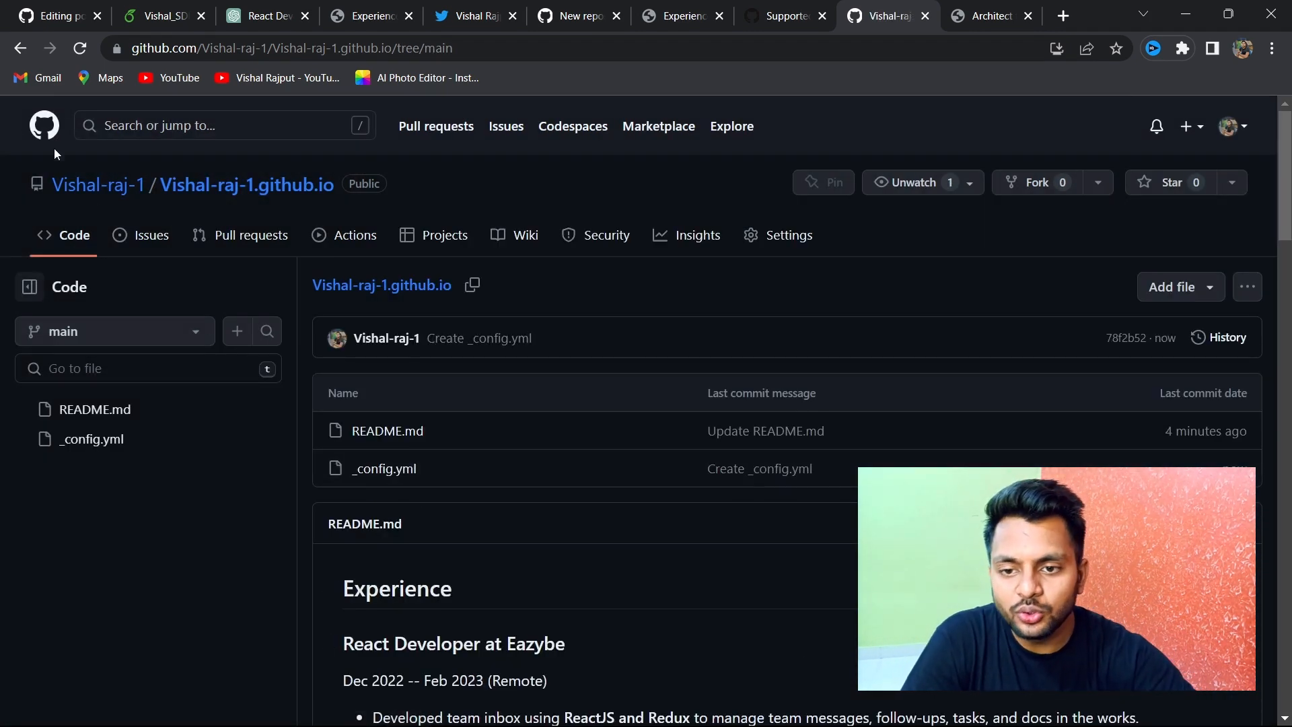
left_click(72, 248)
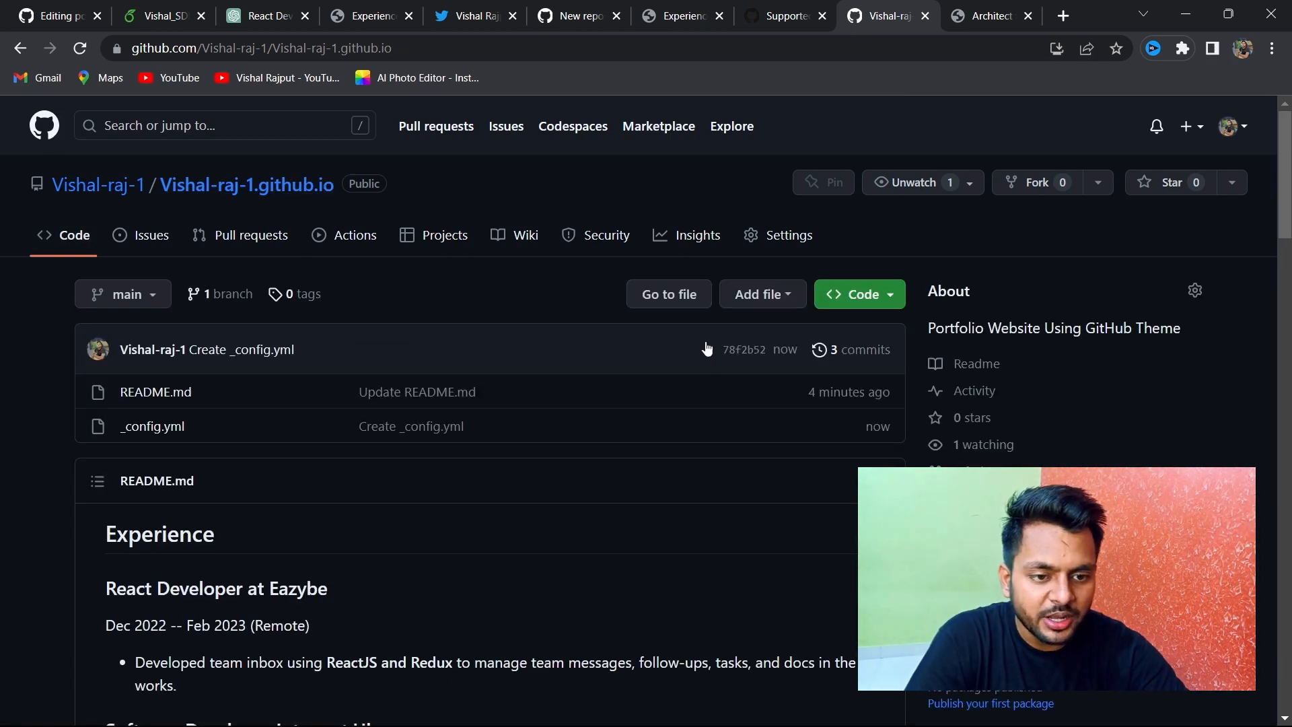
left_click(709, 354)
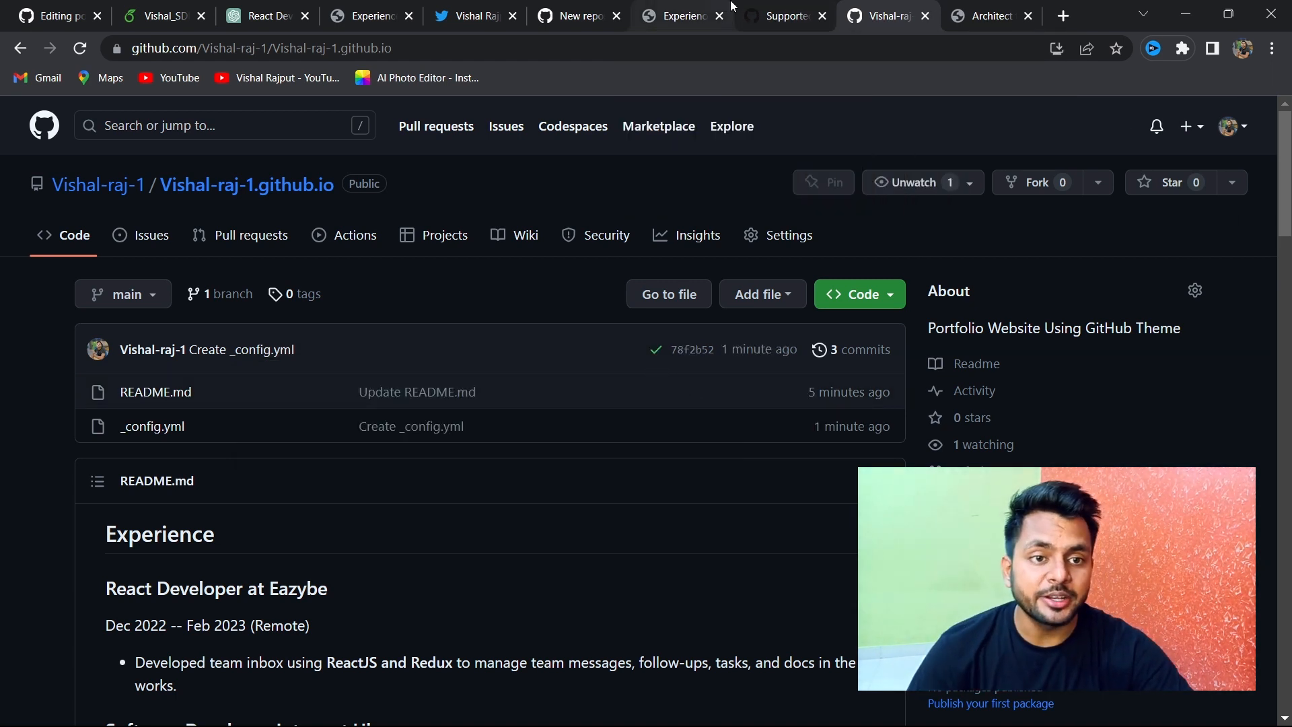
Look through the published github.io site with the minimal theme, from Experience through Skills to Projects.
left_click(643, 20)
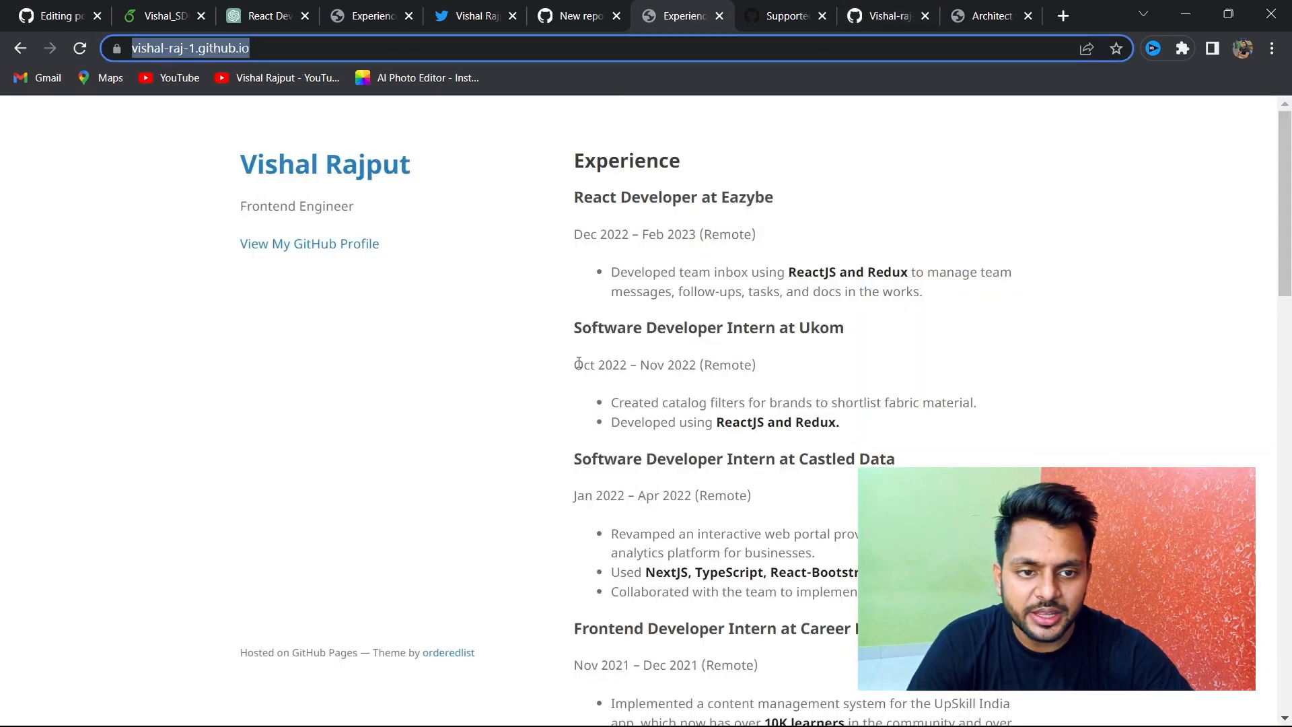
scroll(578, 361, "down", 15)
scroll(579, 361, "down", 5)
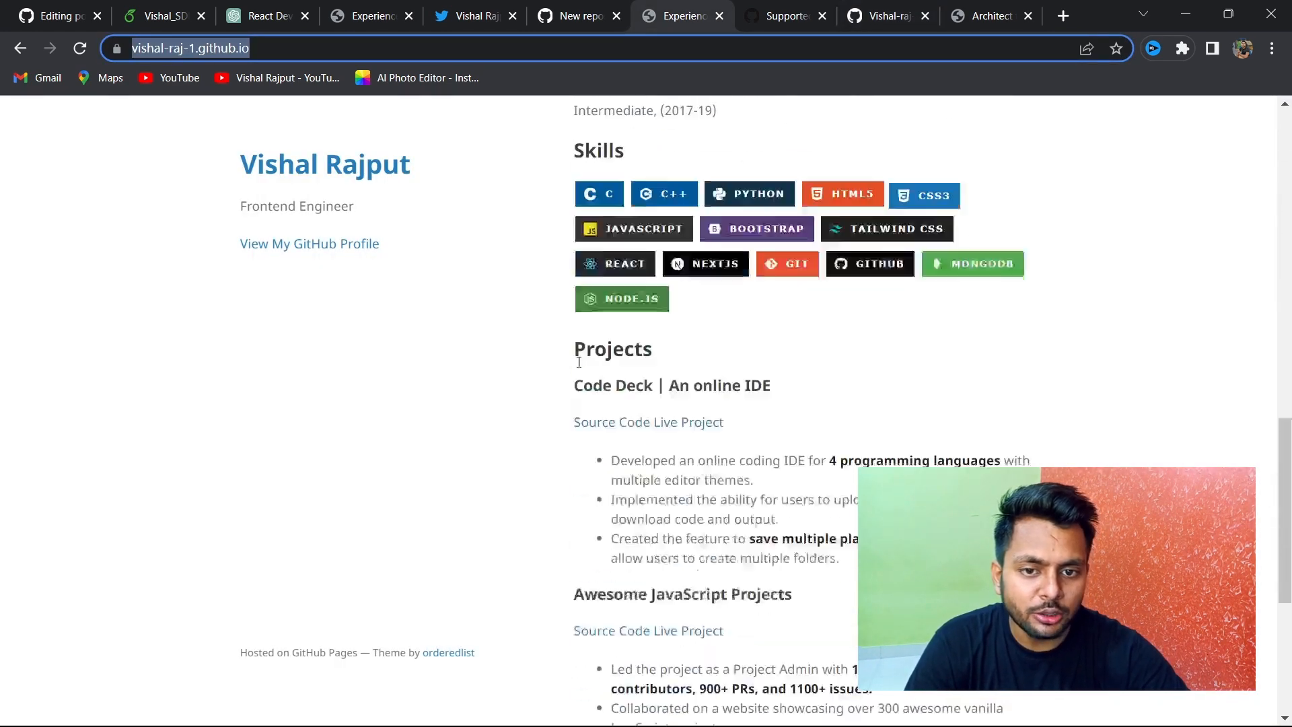
scroll(579, 362, "up", 20)
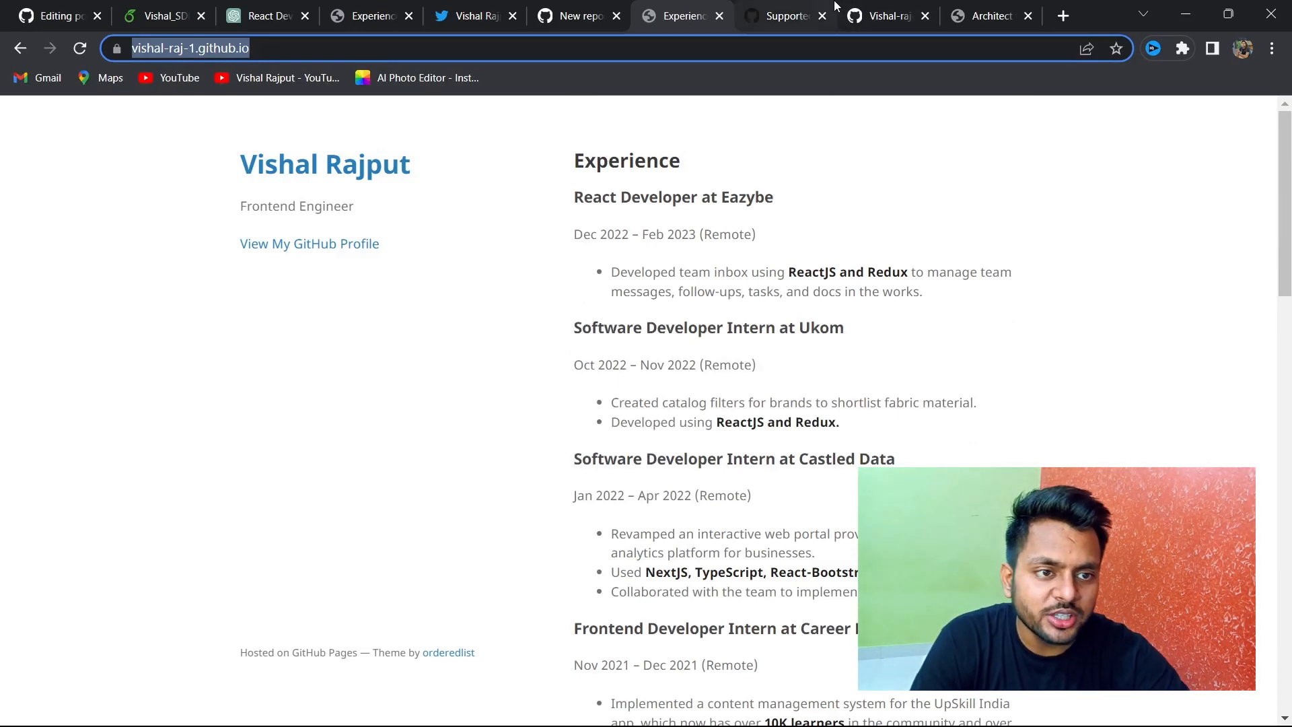
Upload the portfolio owner's portrait PNG from Downloads to the github.io repository and commit it directly to the main branch.
left_click(864, 7)
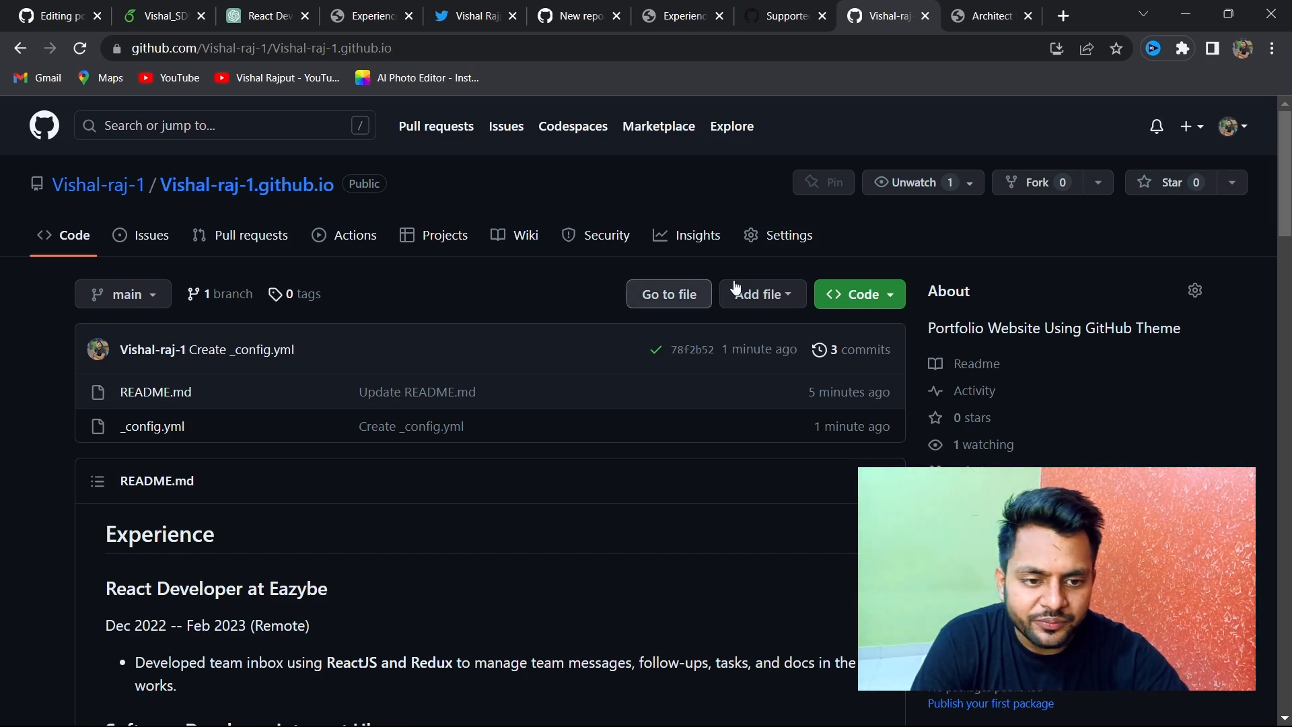
left_click(762, 303)
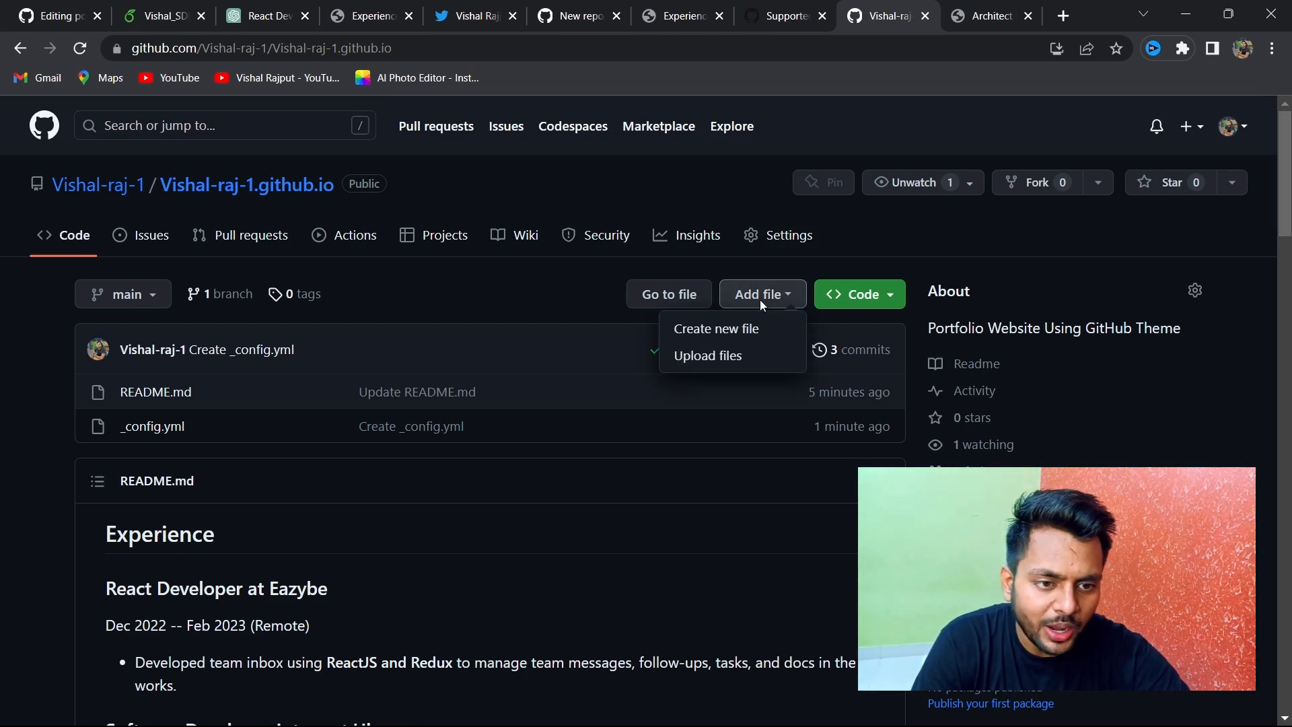
left_click(719, 356)
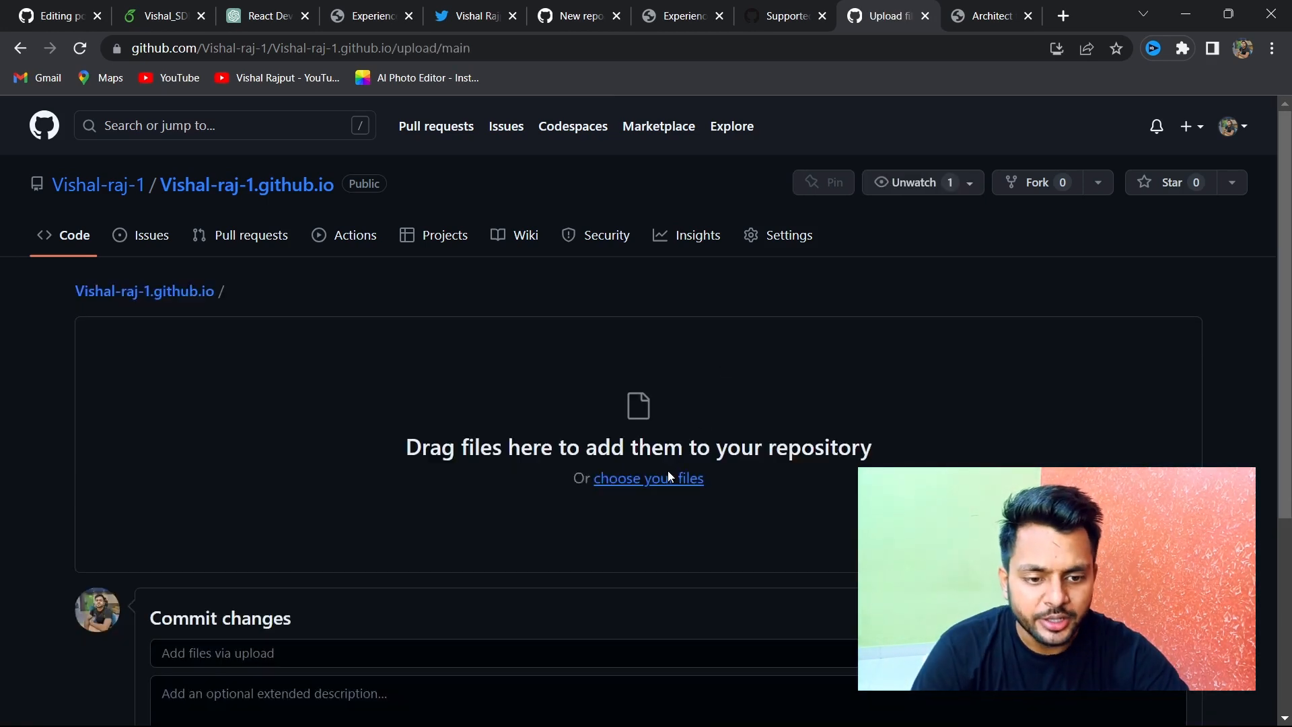
left_click(668, 476)
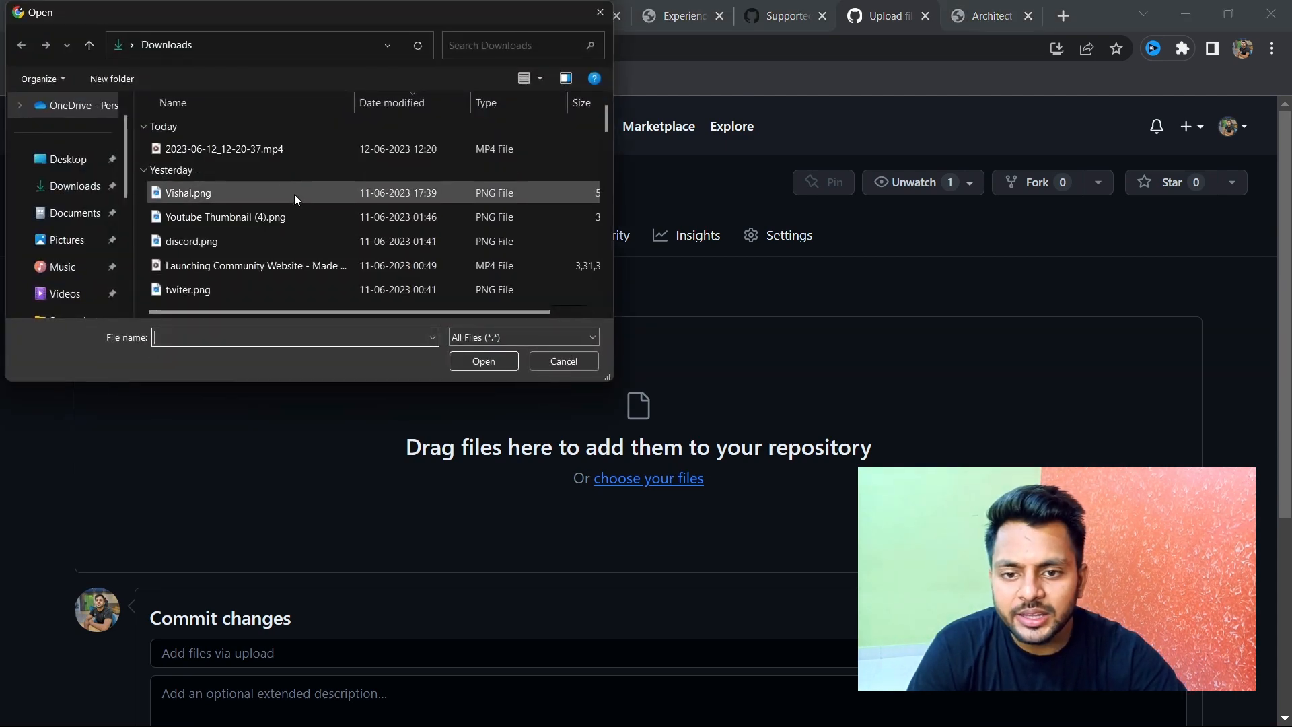
left_click(297, 196)
double_click(296, 196)
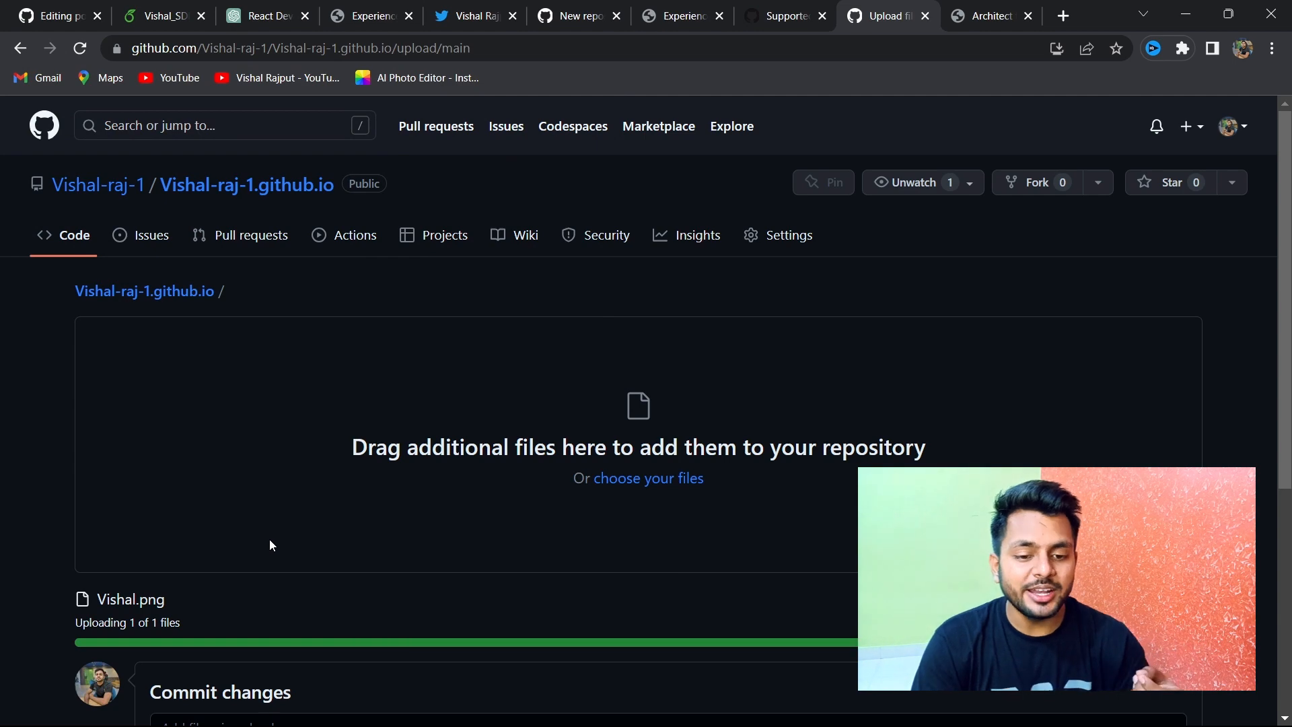
scroll(270, 545, "down", 5)
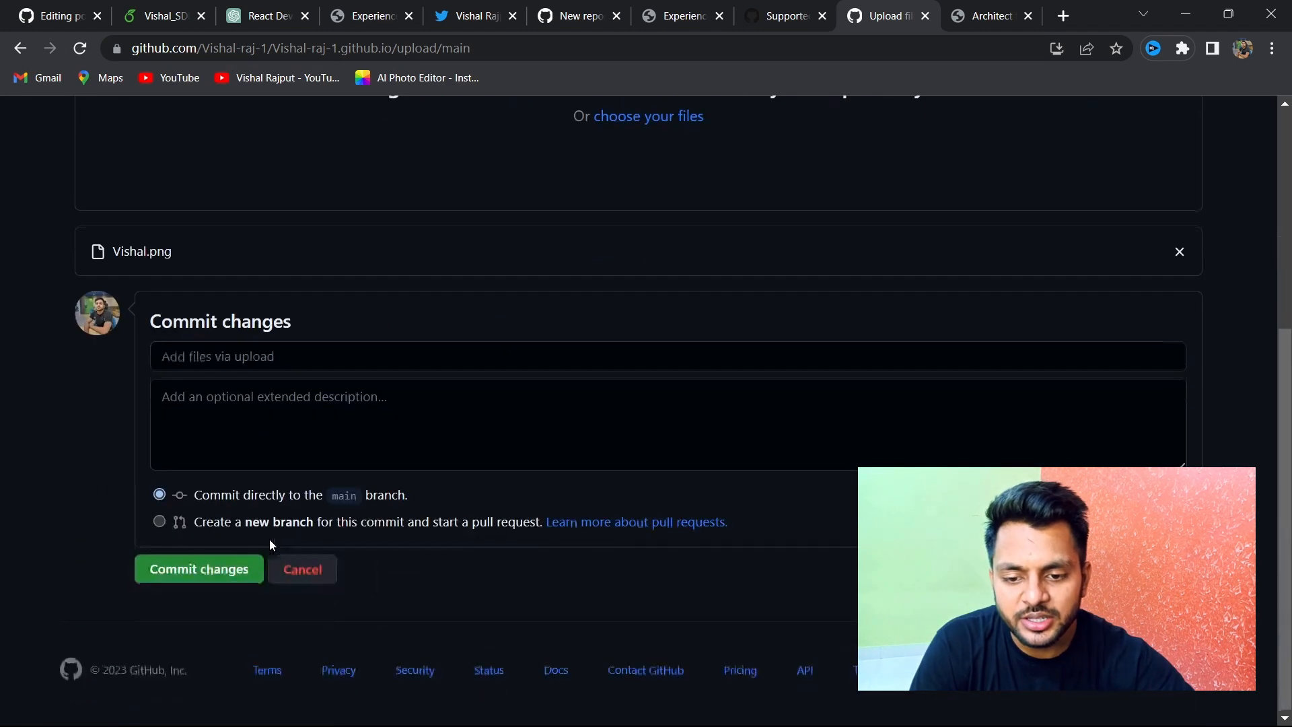
left_click(225, 577)
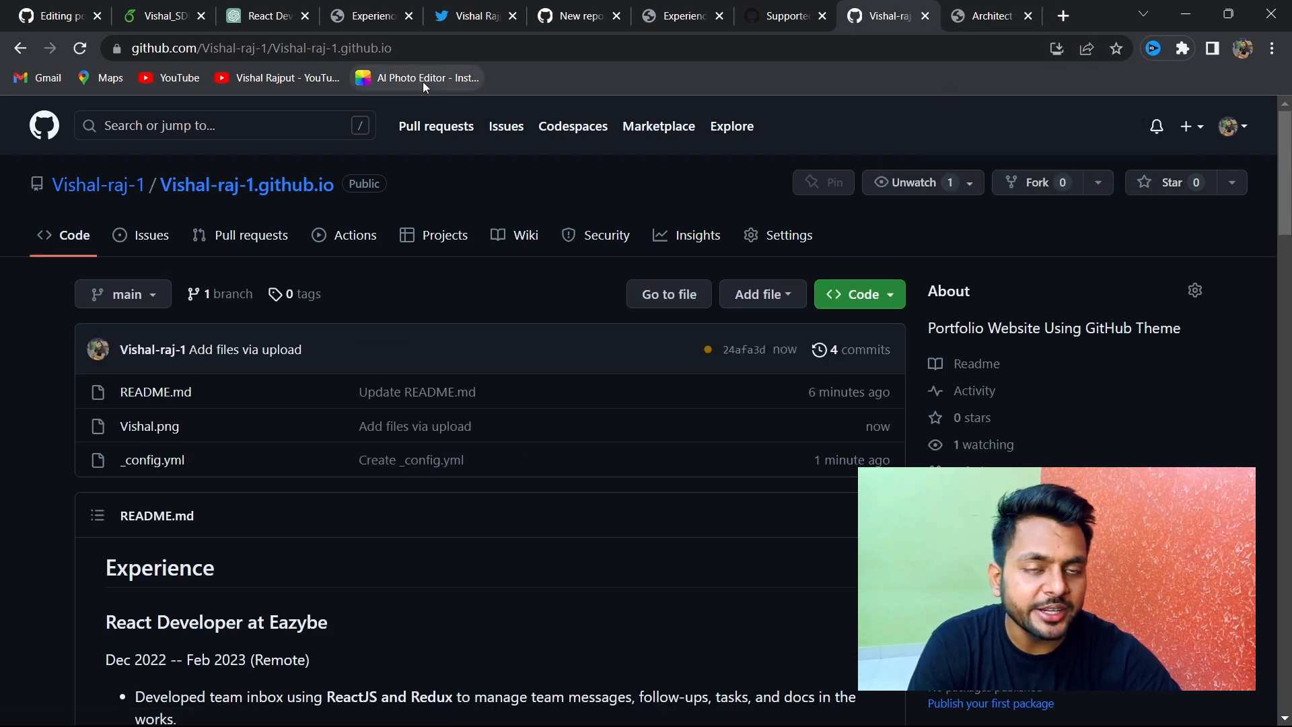
Search Google for "how to circle a image online", then close the search results and the Architect theme preview.
left_click(1064, 16)
type("how to ")
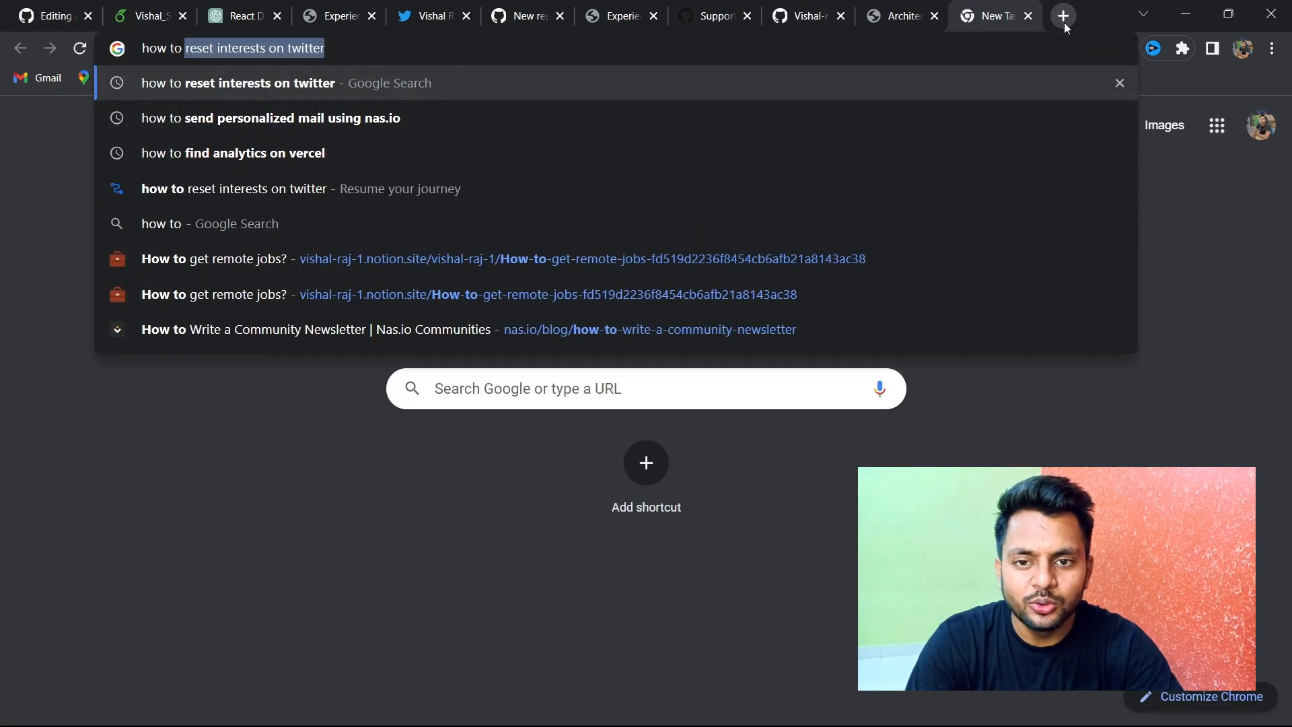
type("circle")
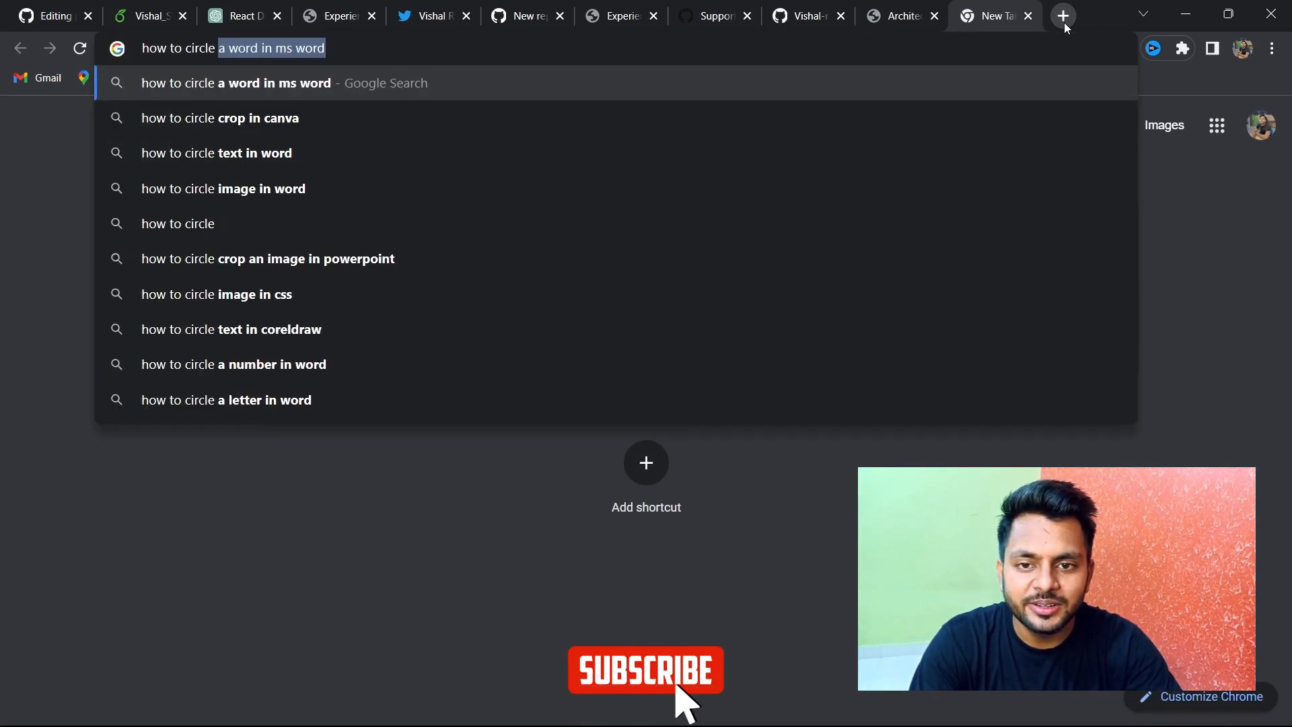
type(" a image ")
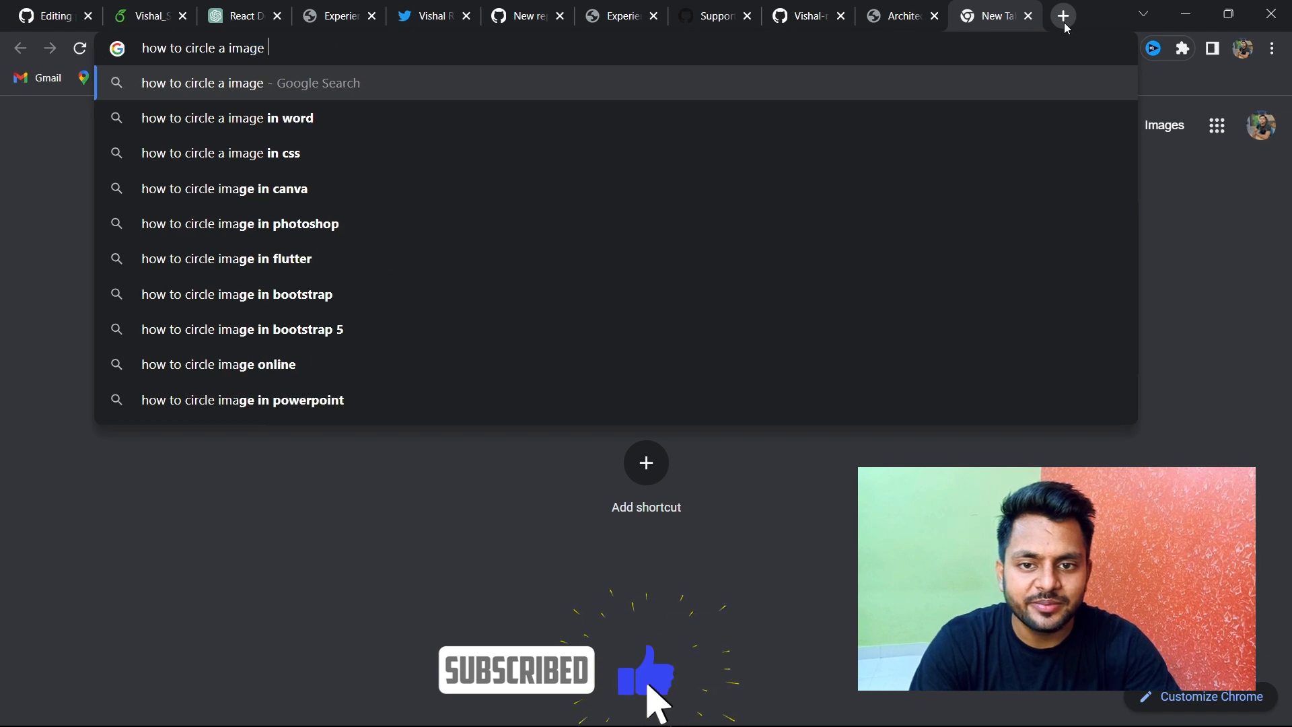
type("online")
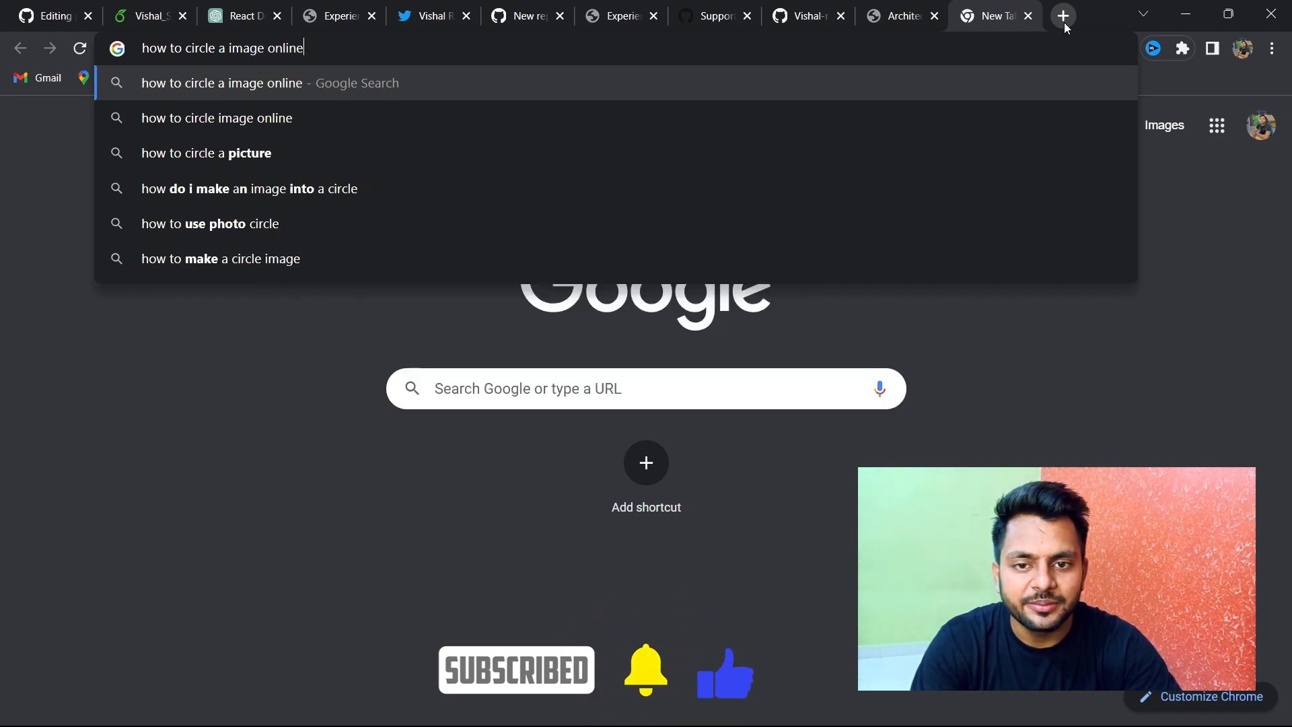
key("Return")
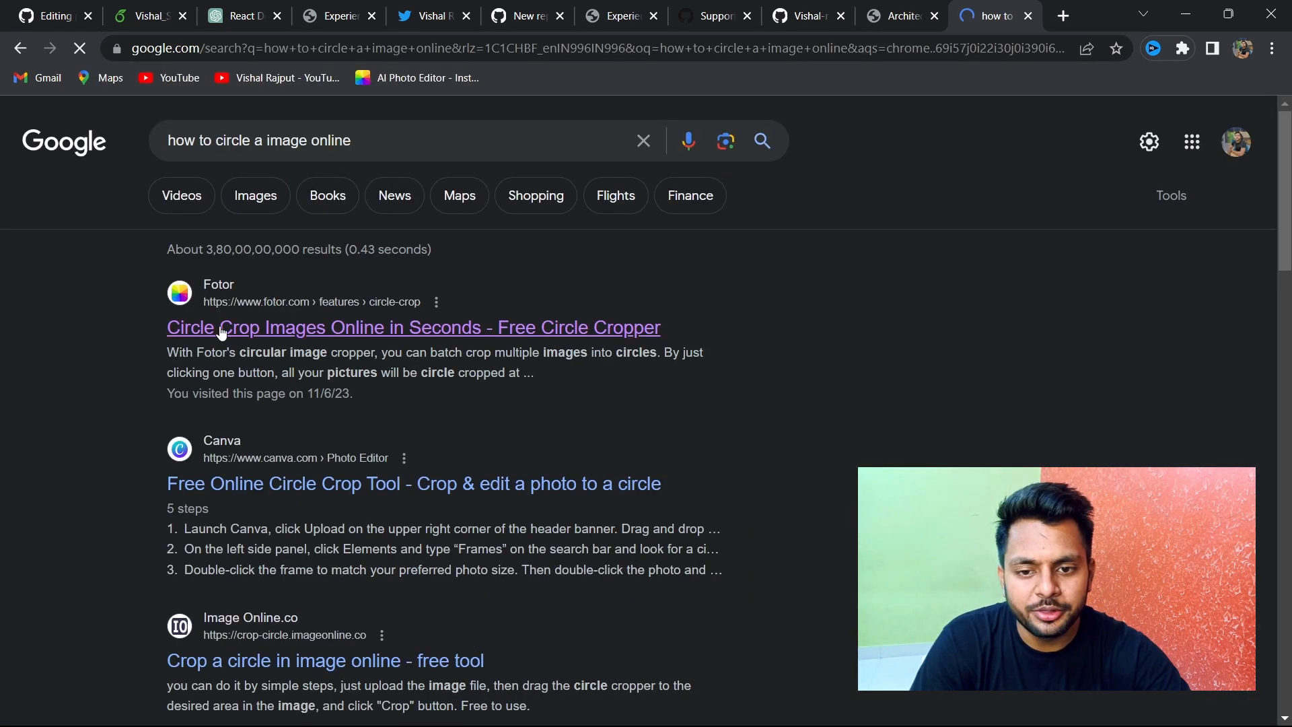
left_click(1029, 18)
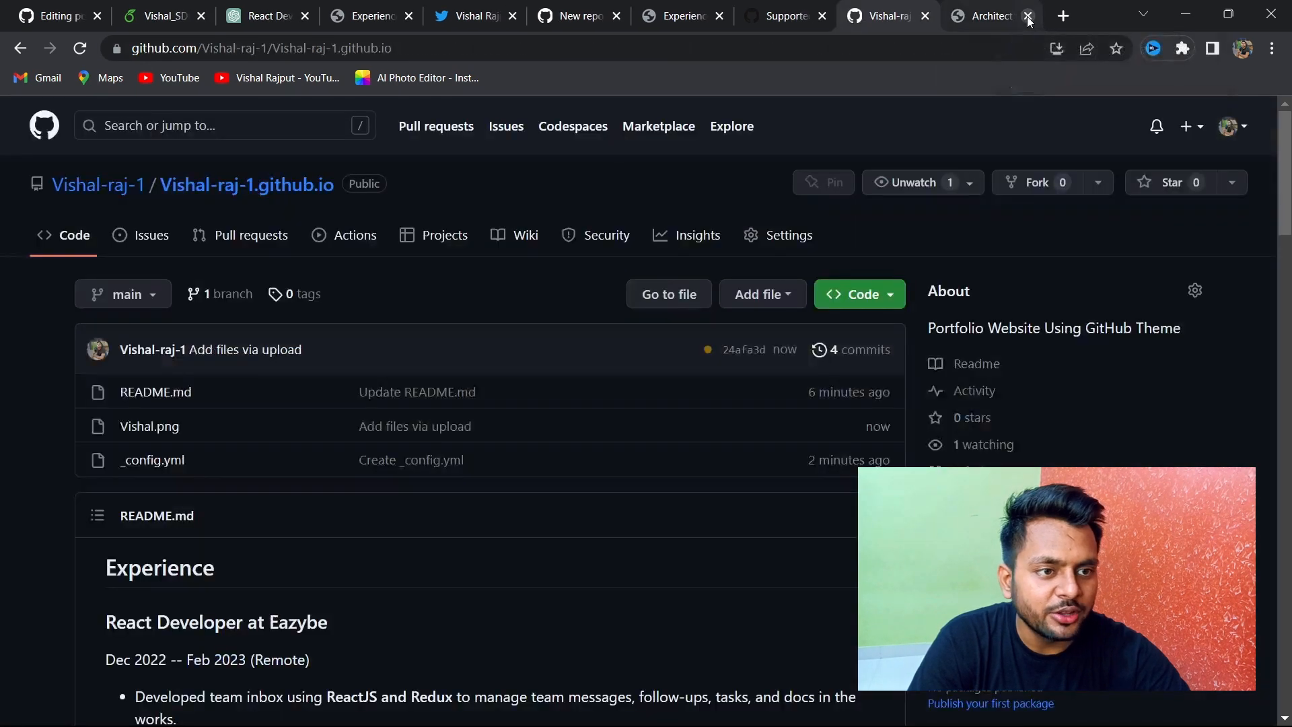
left_click(1028, 17)
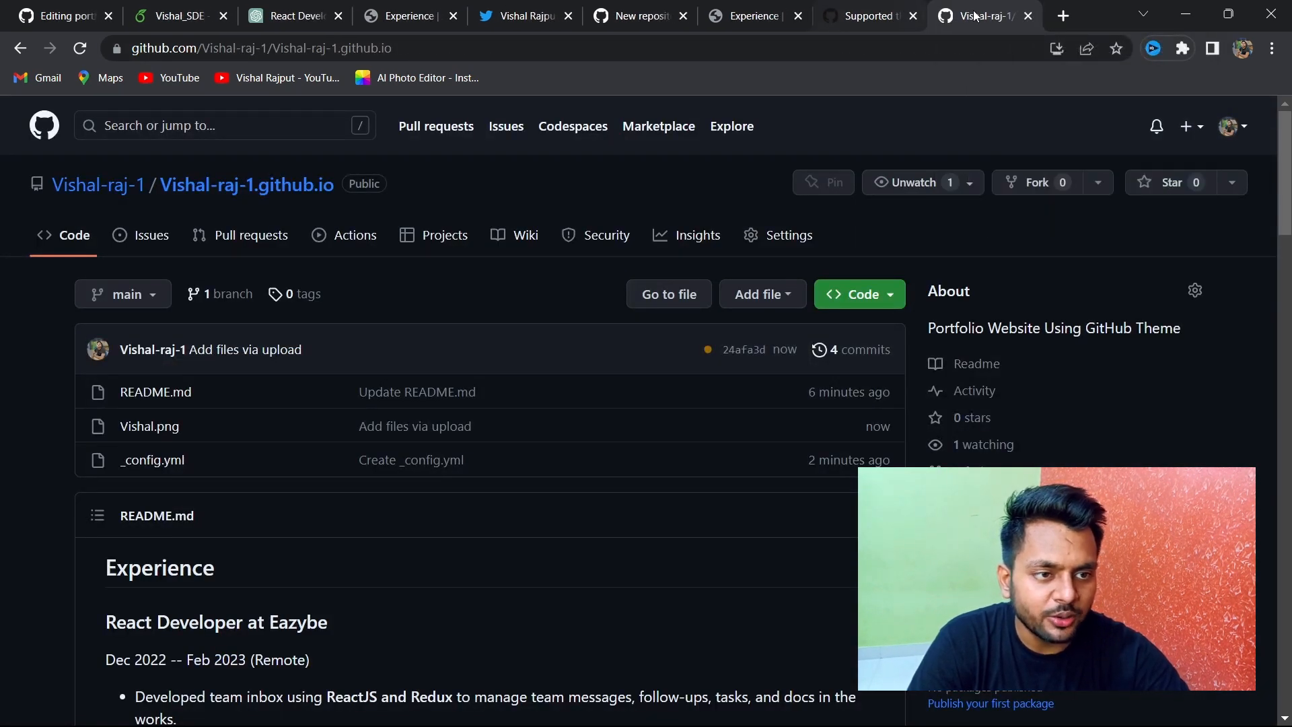
Open _config.yml in the github.io repository and copy the full contents of the portfolio-website repository's _config.yml.
scroll(554, 584, "down", 4)
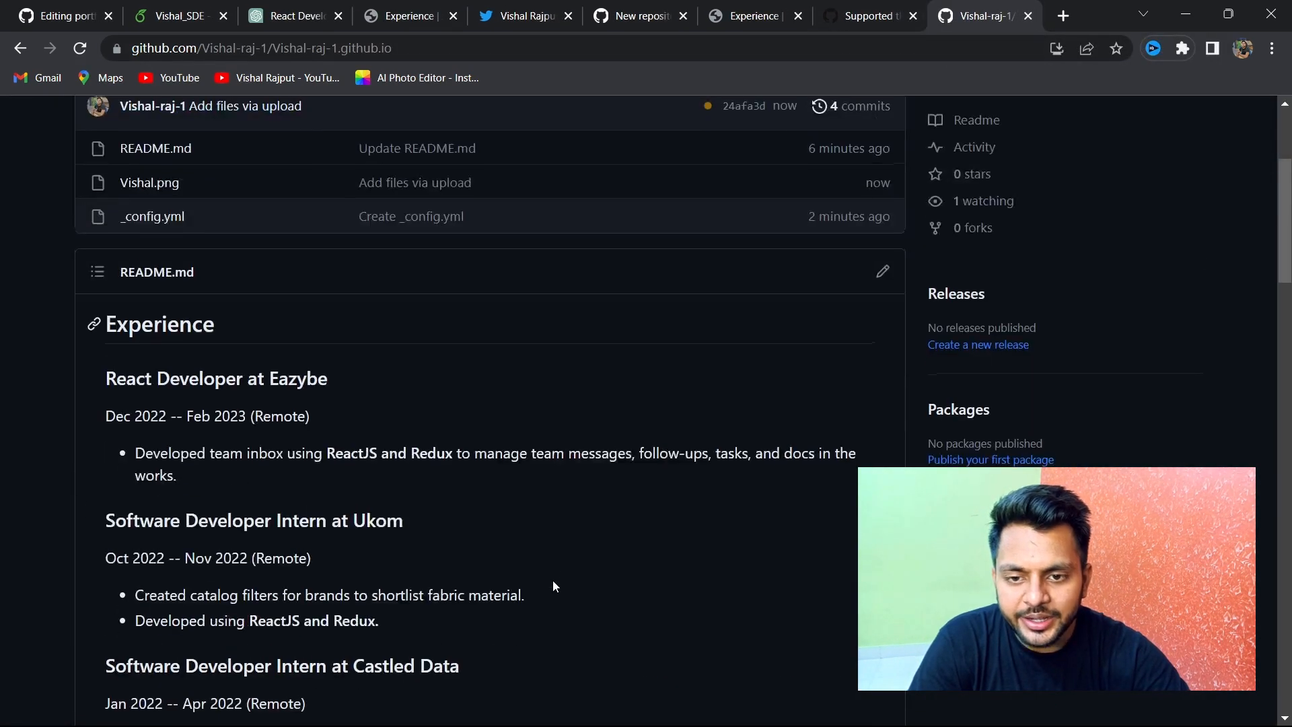
scroll(233, 423, "up", 3)
left_click(160, 402)
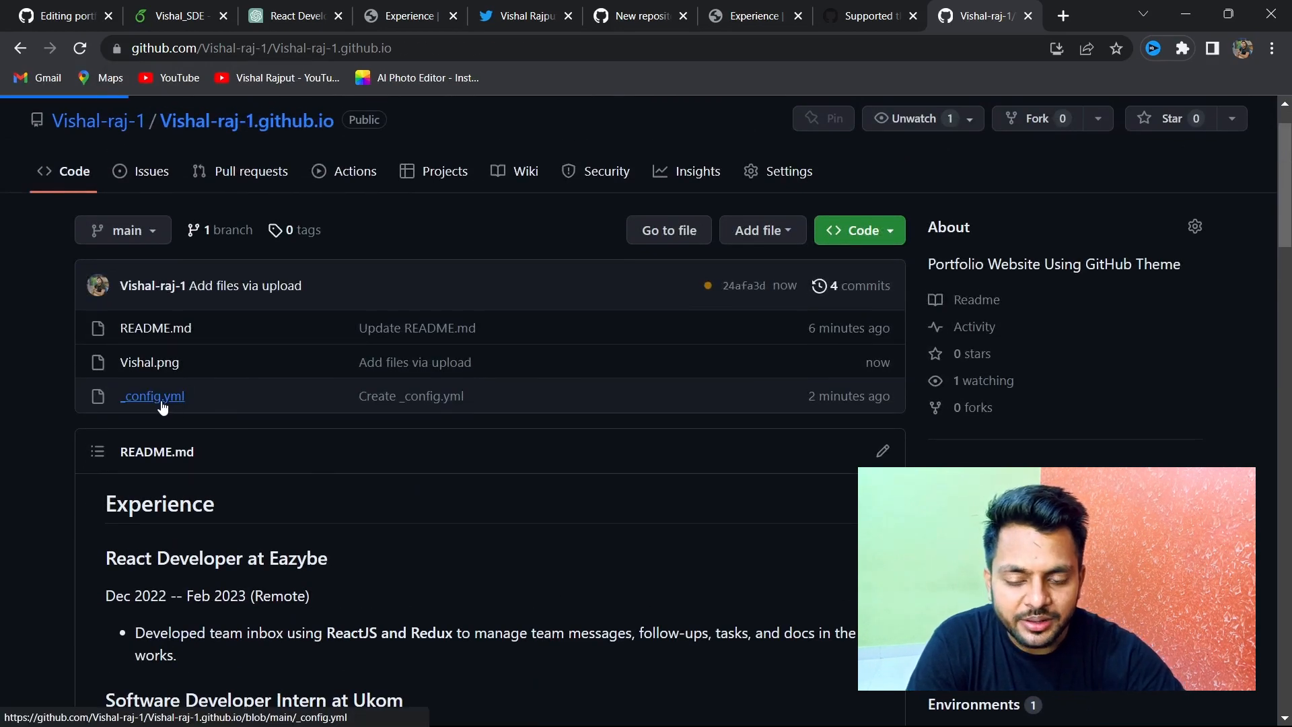
left_click(64, 15)
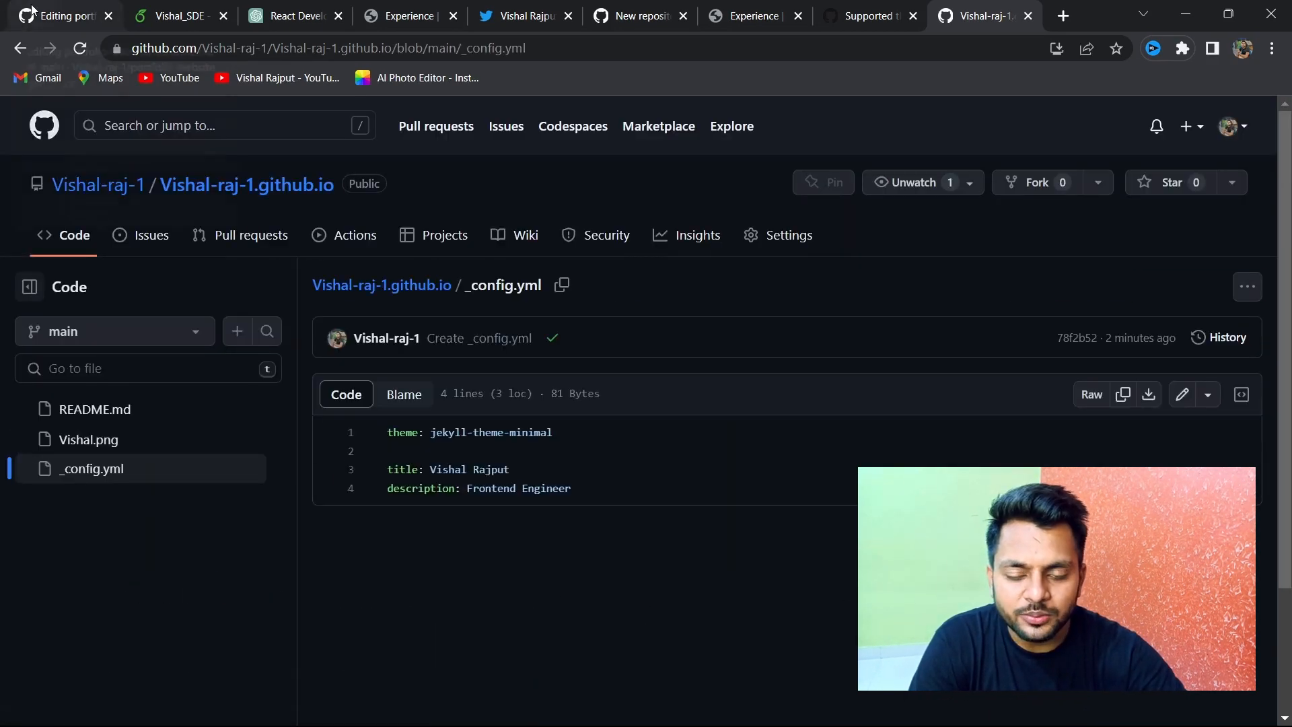
left_click(106, 468)
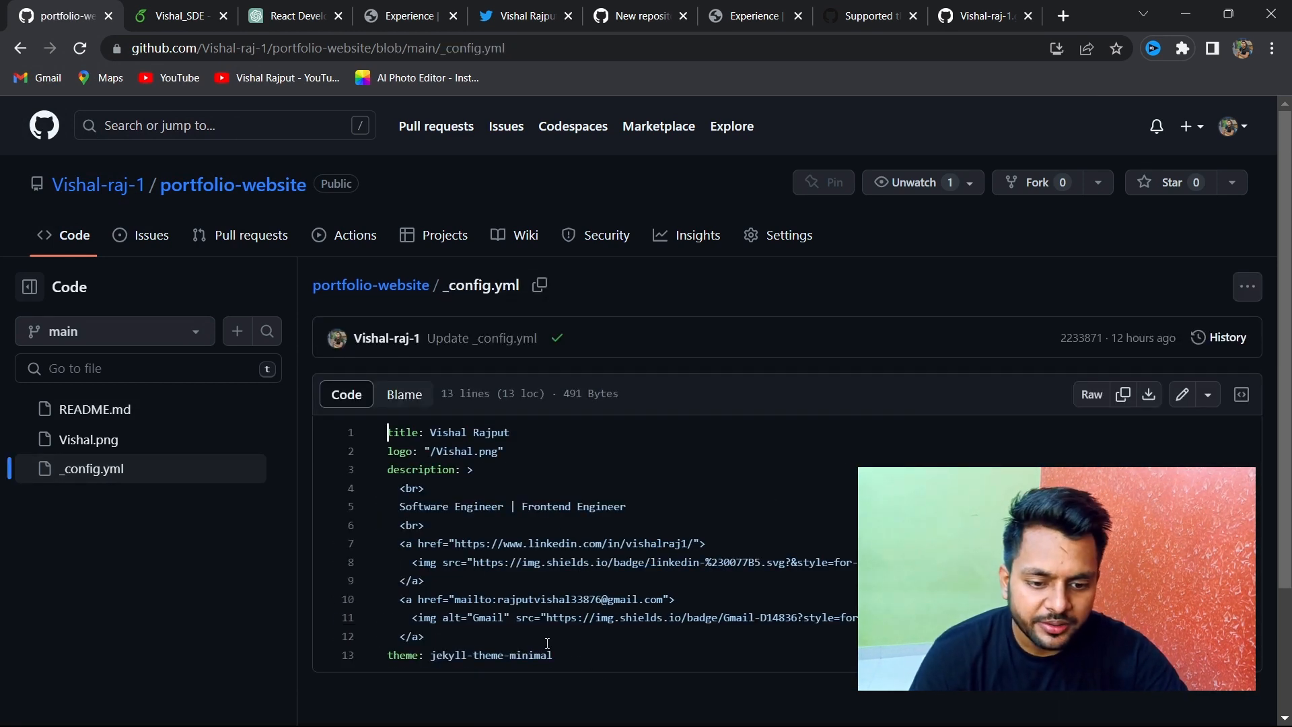
left_click_drag(553, 655, 387, 432)
key("ctrl+c")
key("ctrl+9")
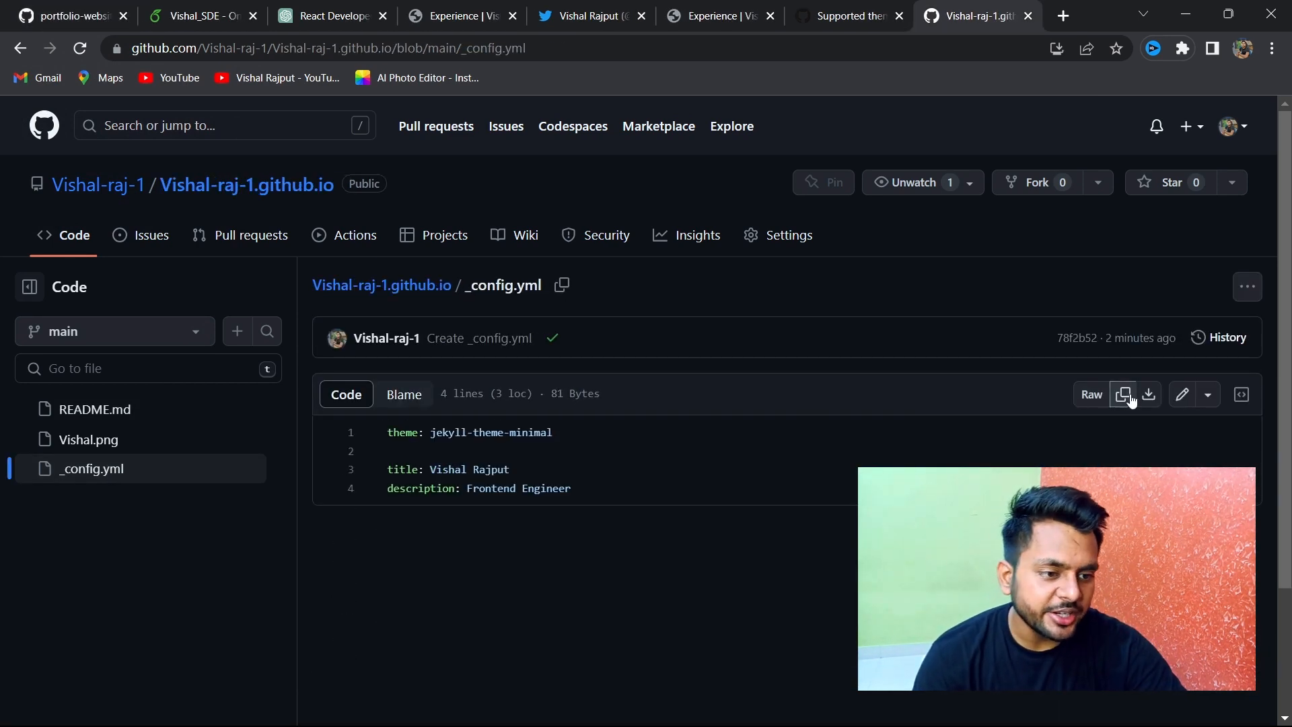
Replace the entire contents of the github.io repository's _config.yml with the copied configuration.
left_click(1183, 395)
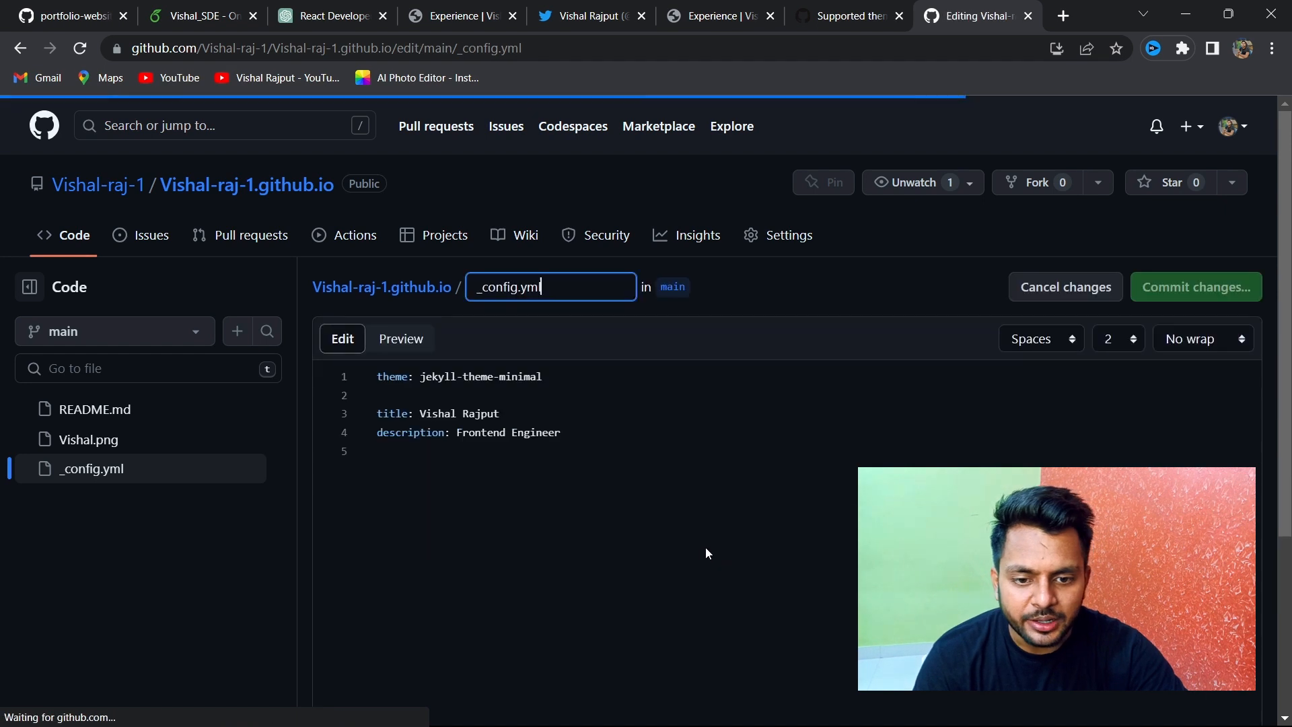
left_click(593, 432)
key("ctrl+a")
key("ctrl+v")
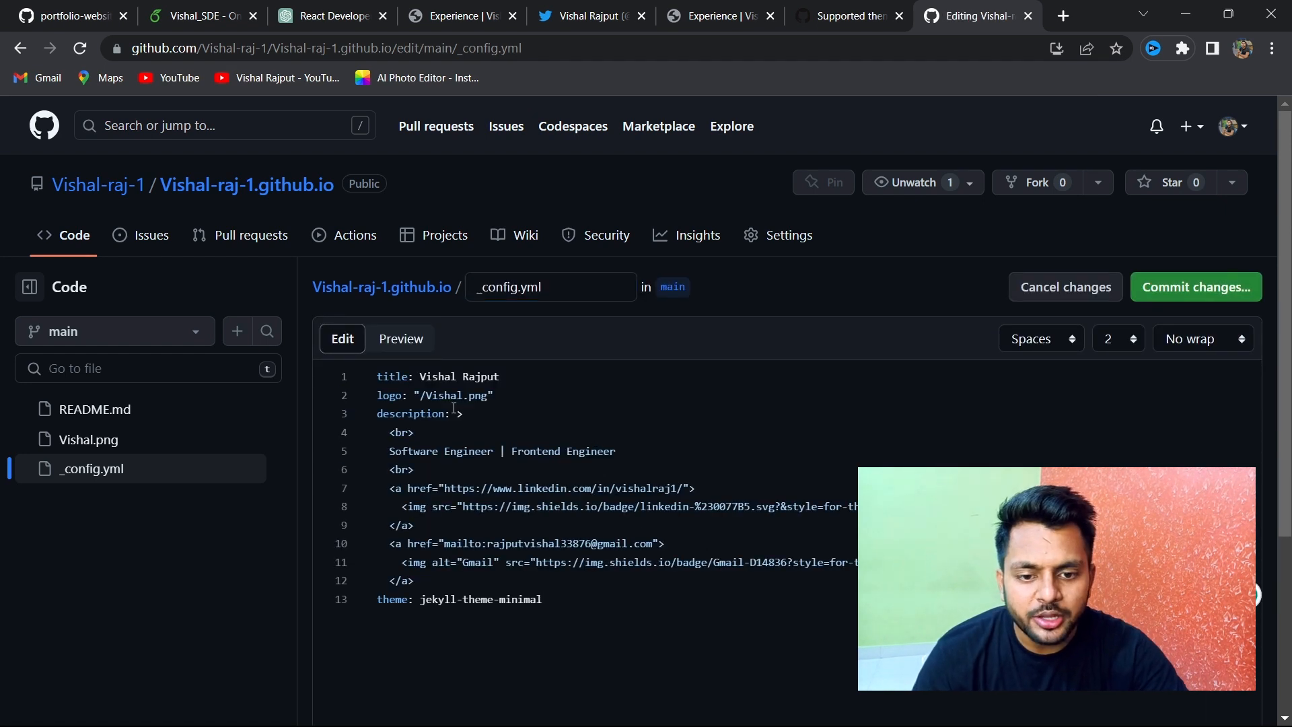
Examine the logo, description, LinkedIn and Gmail badge links, and theme lines of the edited _config.yml.
left_click_drag(488, 403, 460, 418)
left_click(474, 418)
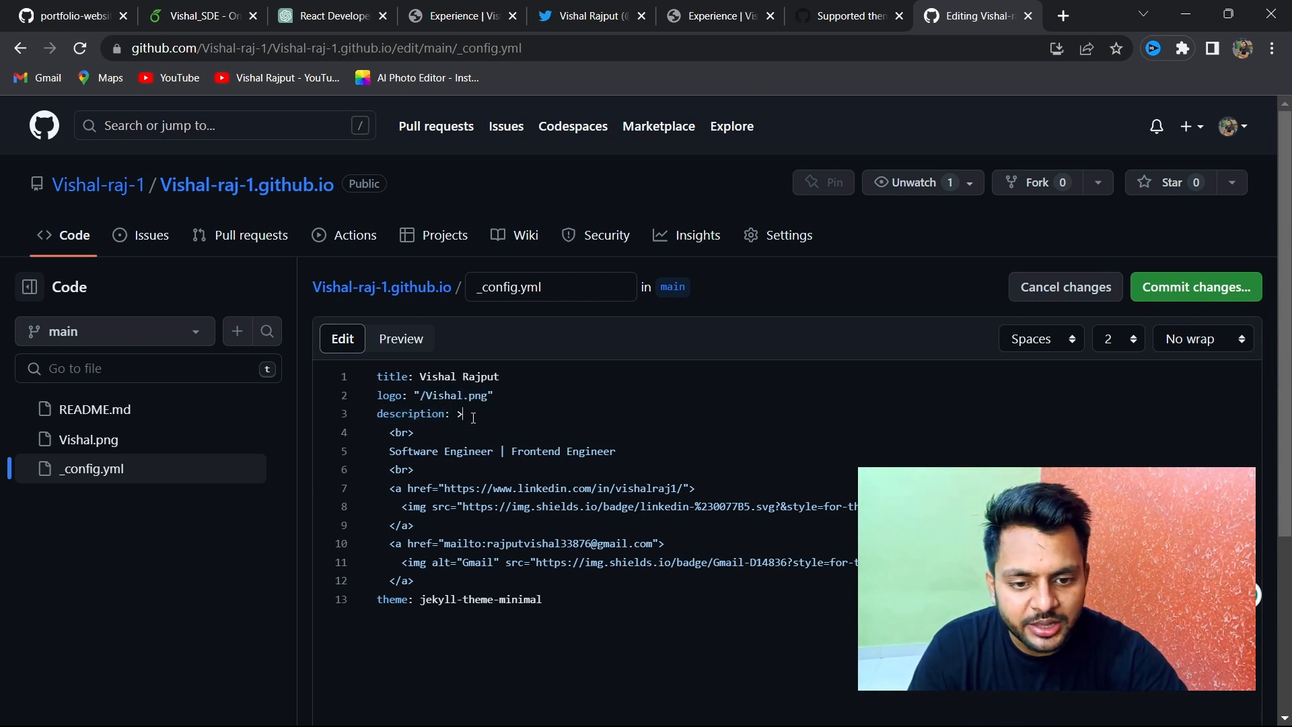
left_click_drag(383, 432, 417, 581)
left_click(453, 566)
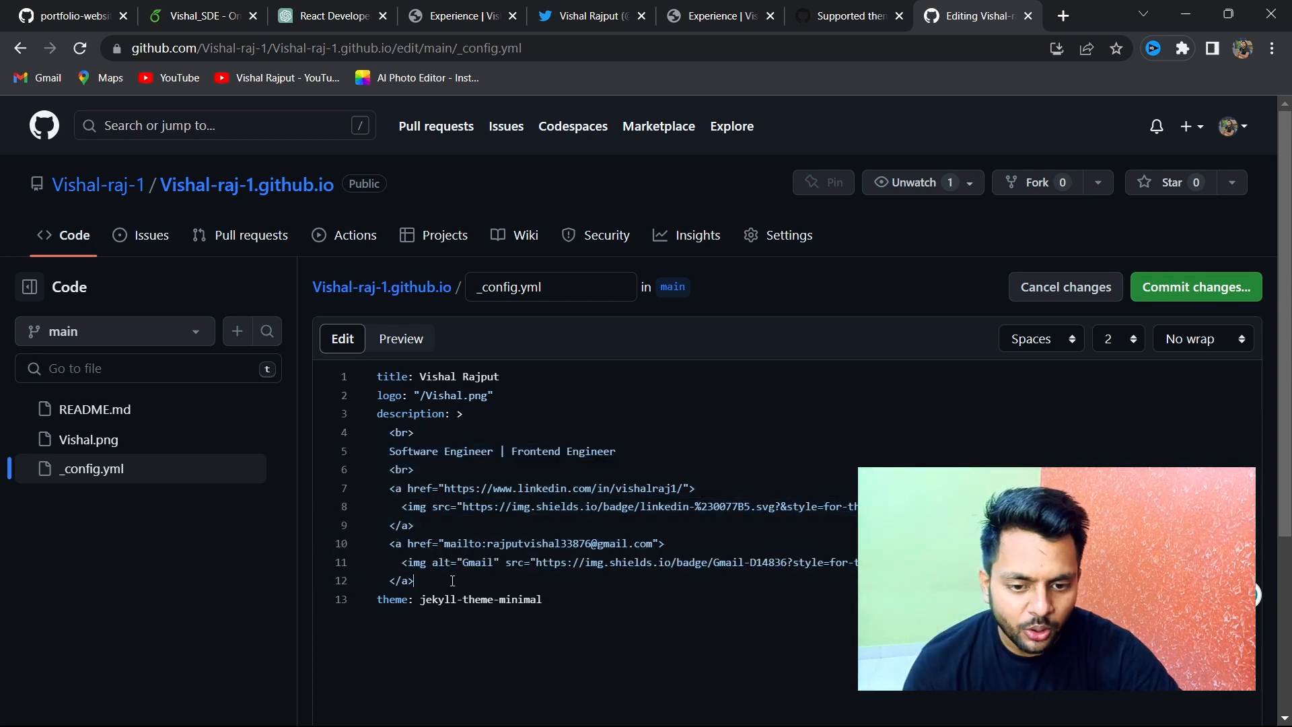
left_click_drag(402, 506, 874, 508)
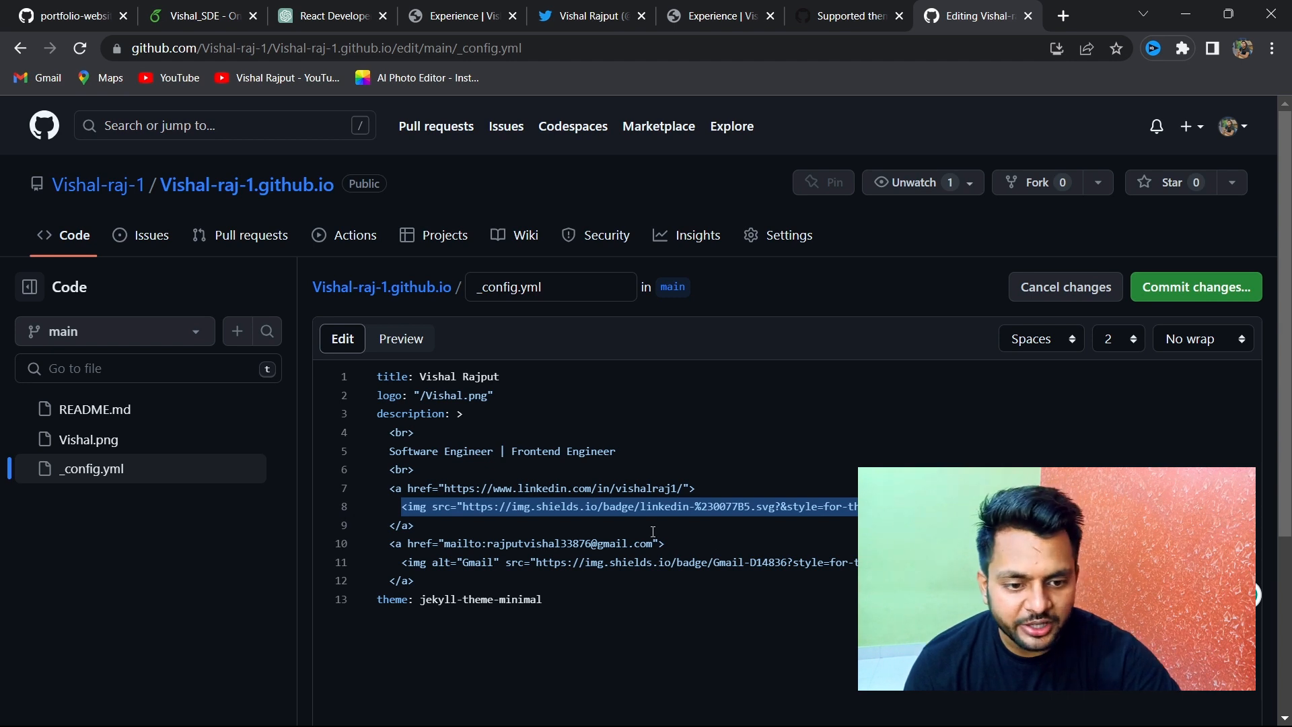
left_click_drag(676, 488, 441, 489)
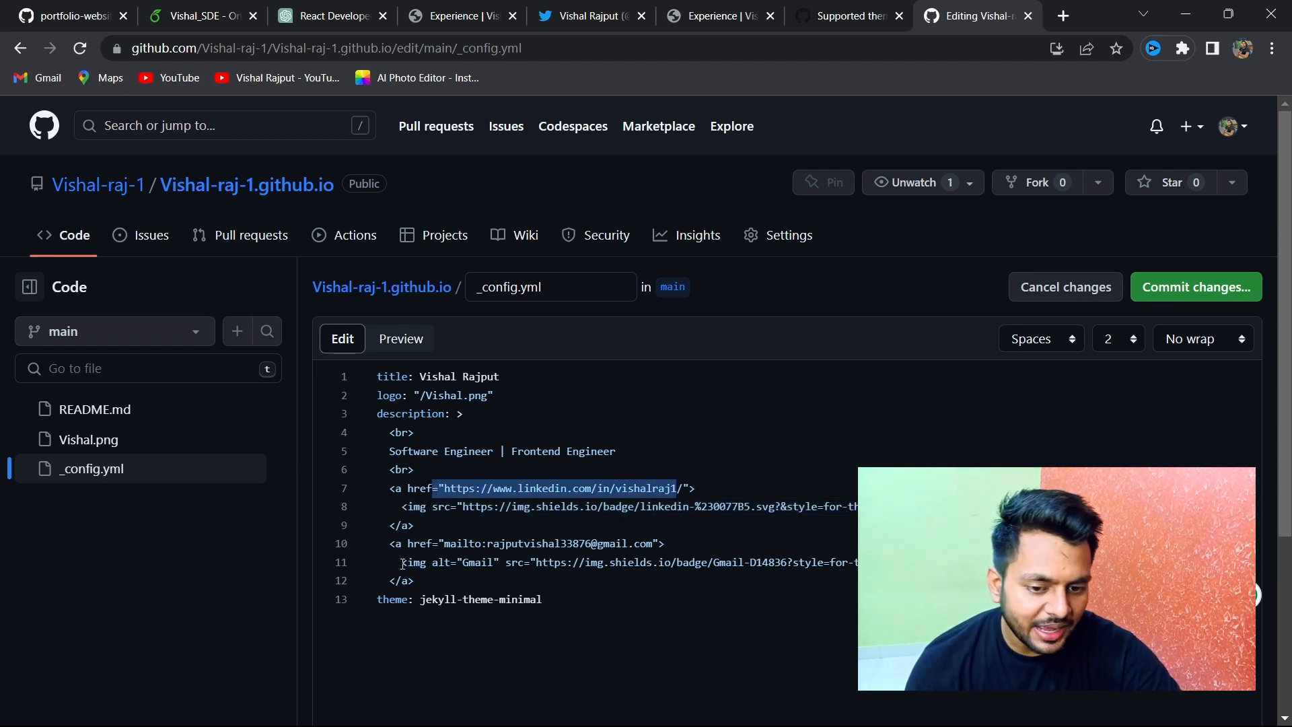
mouse_move(402, 564)
left_mouse_down()
mouse_move(666, 545)
mouse_move(874, 565)
mouse_move(376, 564)
left_mouse_up()
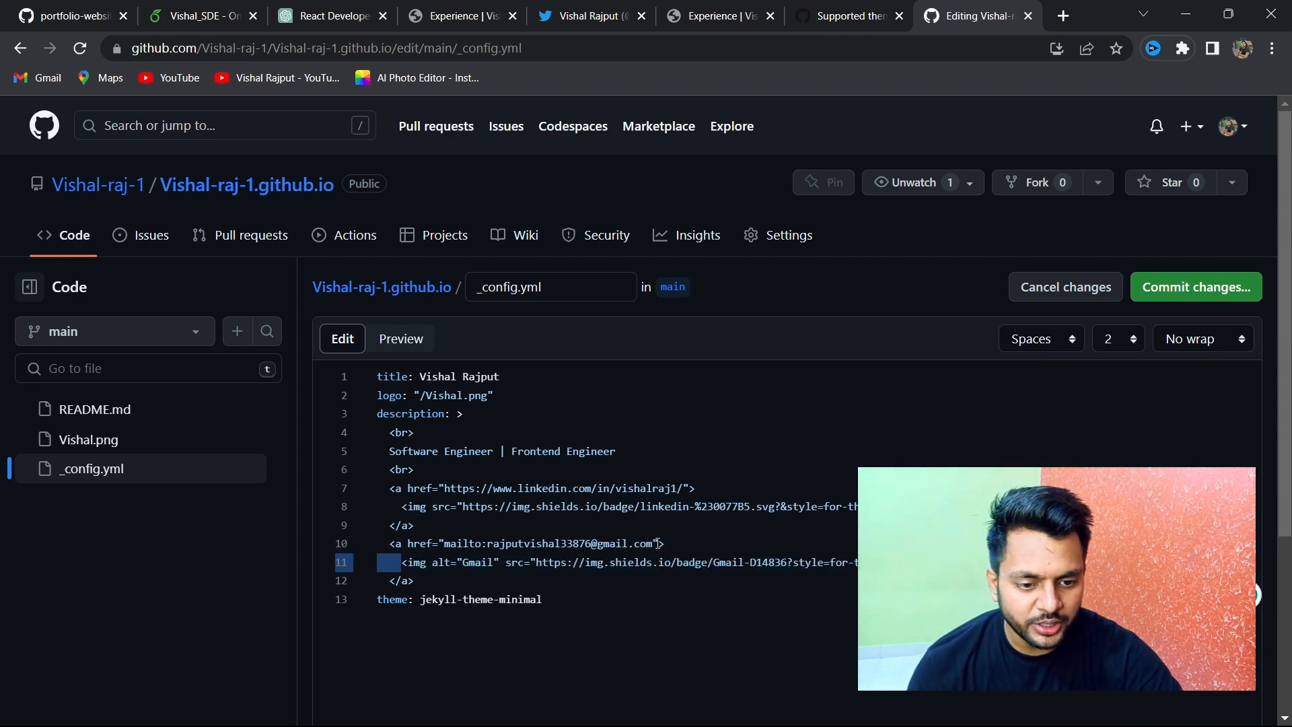
left_click_drag(658, 543, 450, 545)
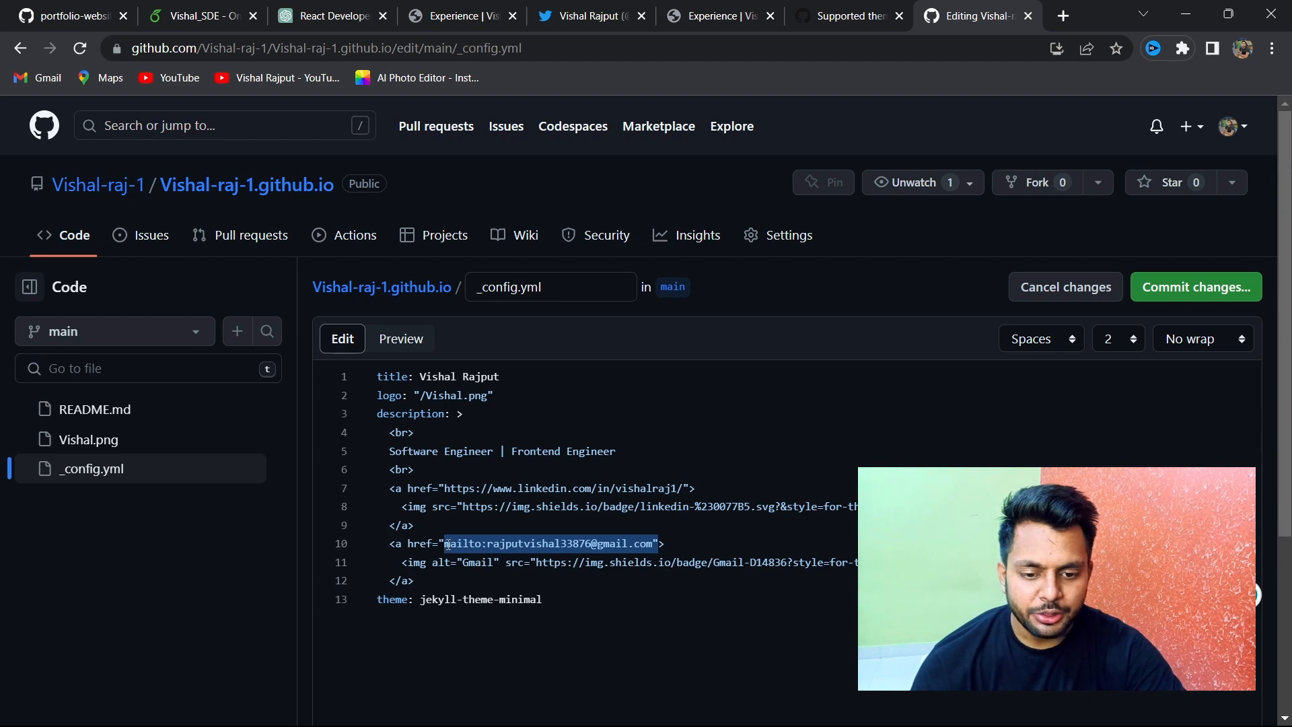
left_click_drag(575, 609, 384, 604)
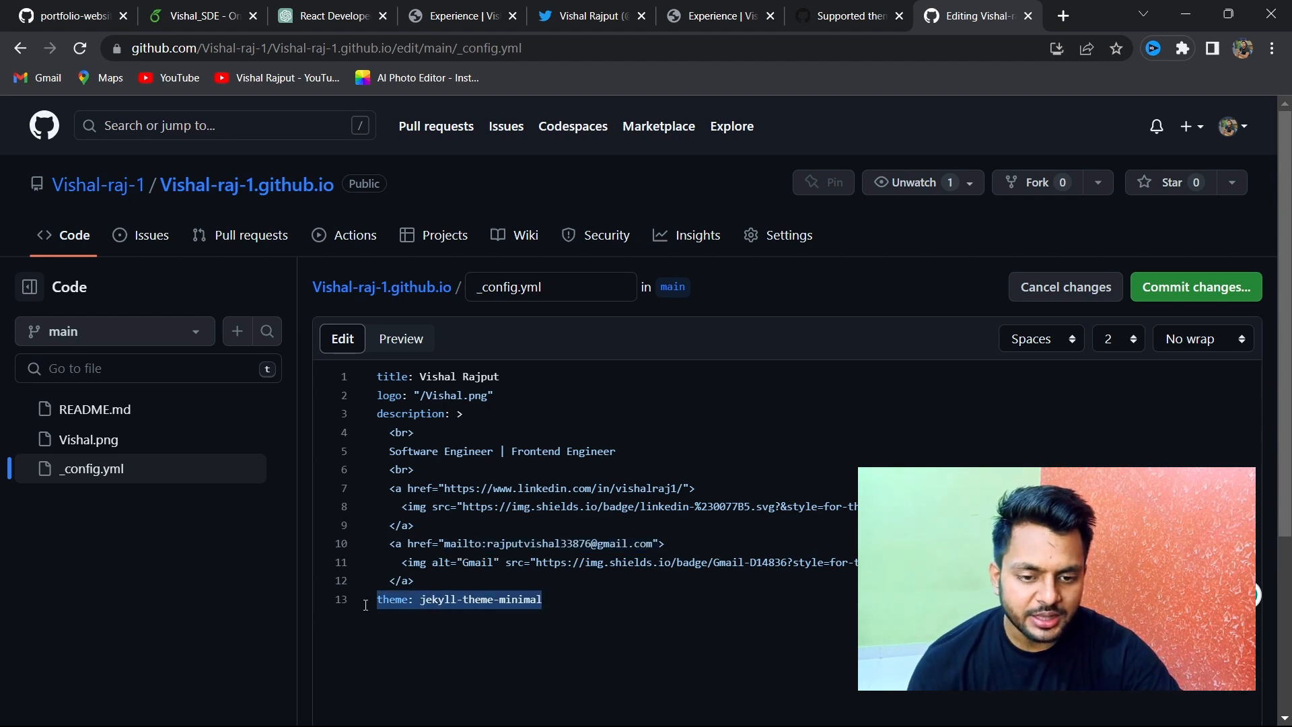
Commit the updated _config.yml with the logo, multi-line description, badge links and minimal theme.
left_click(1184, 287)
left_click(813, 646)
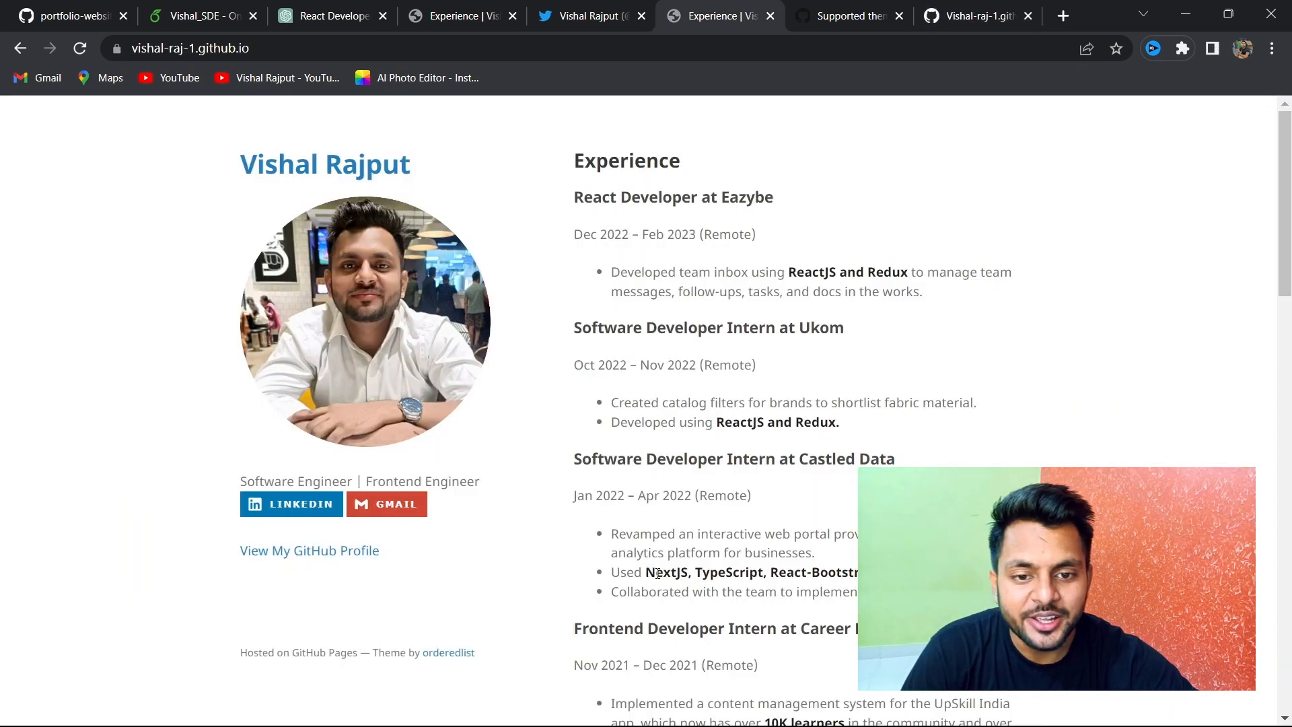
Look through the Architect theme's README from Usage through Overriding GitHub-generated URLs, and return to the published github.io site.
left_click(853, 10)
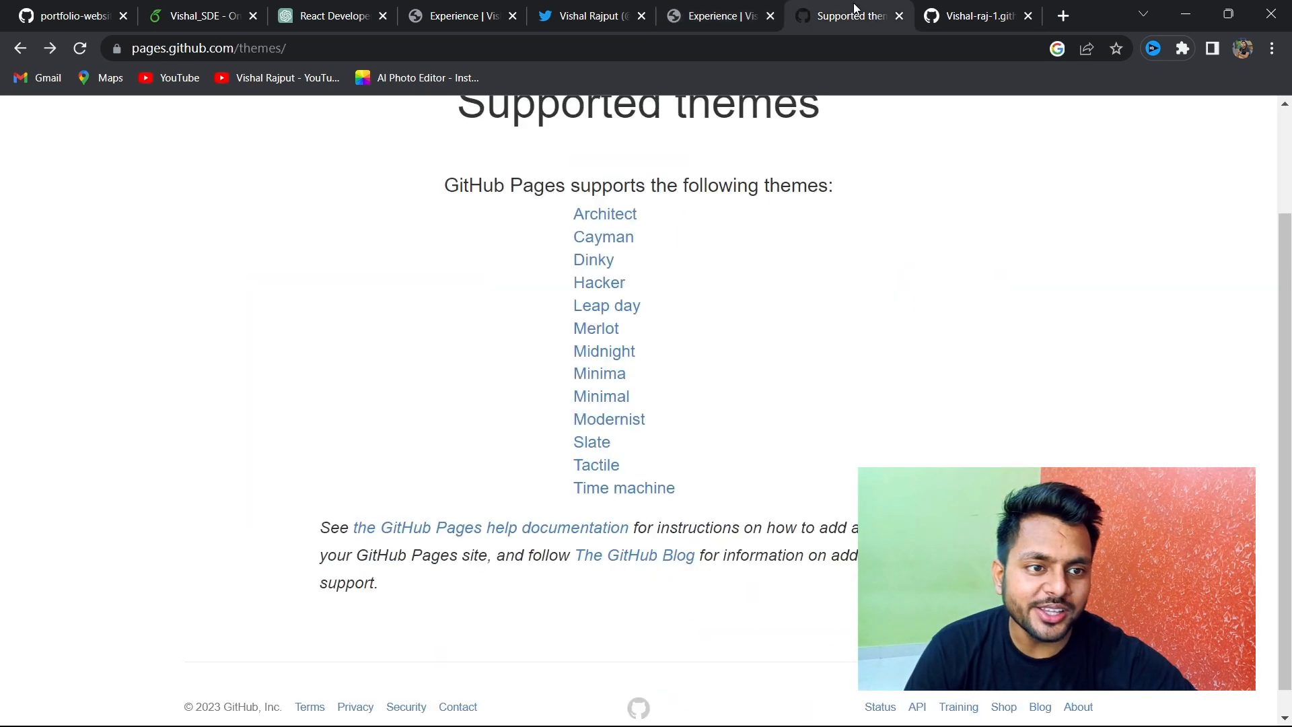
left_click(619, 215)
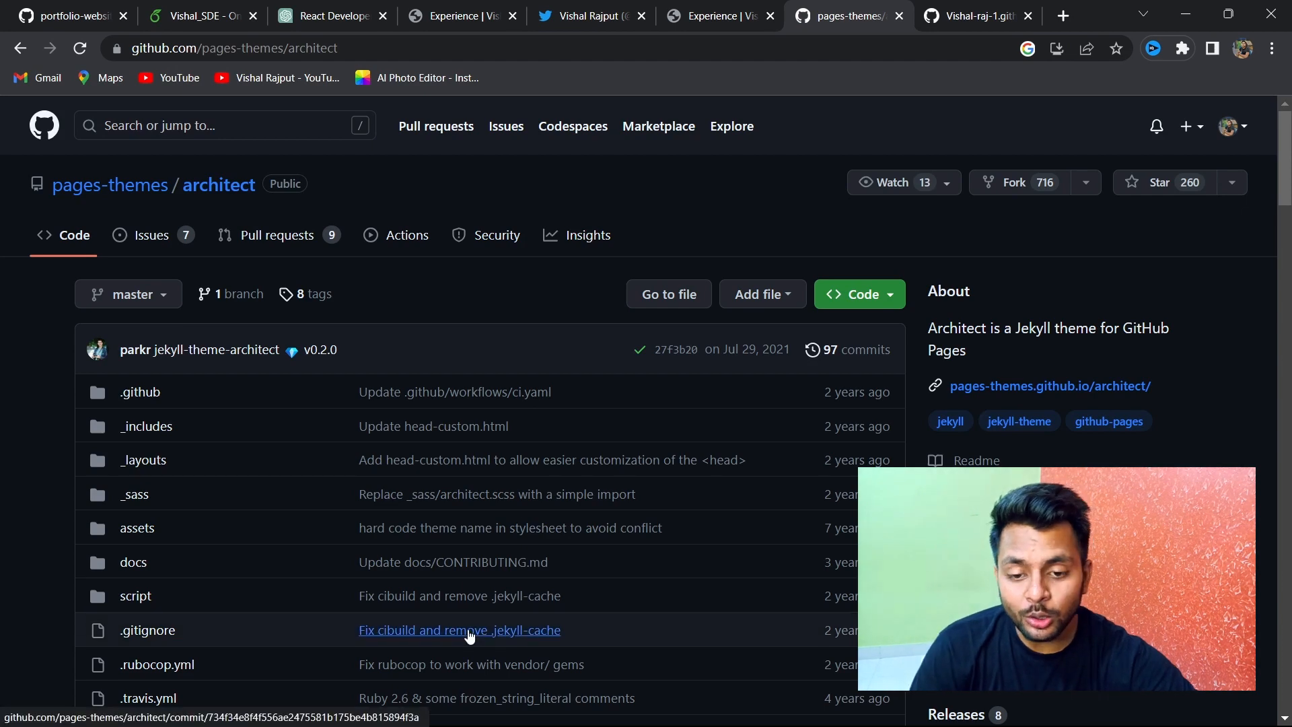
scroll(464, 629, "down", 15)
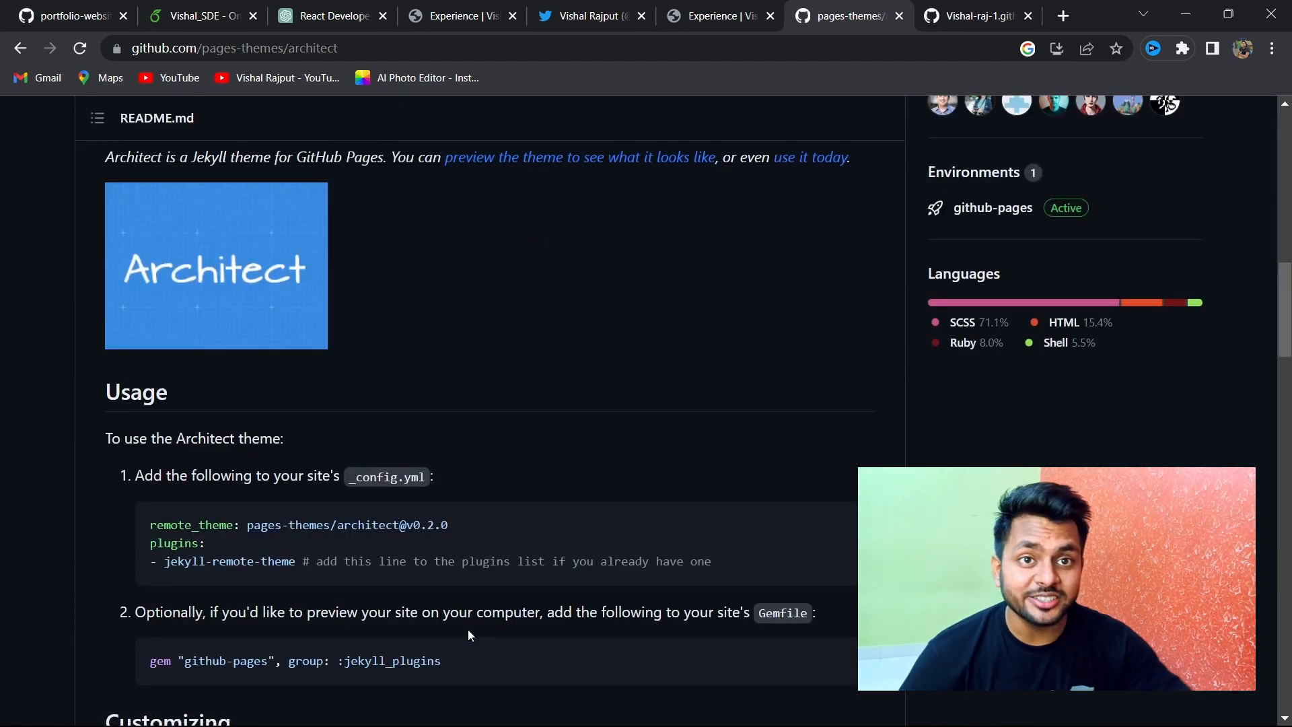
scroll(469, 635, "down", 6)
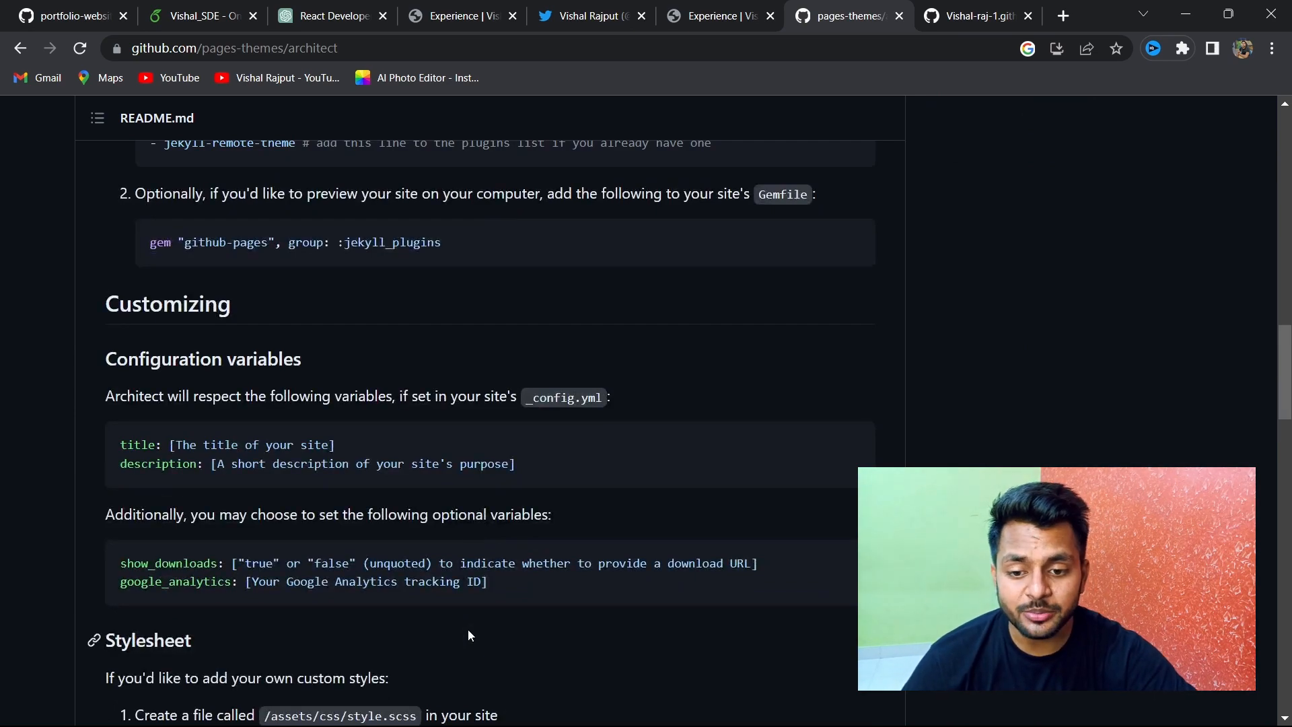
scroll(469, 635, "down", 4)
scroll(469, 634, "down", 9)
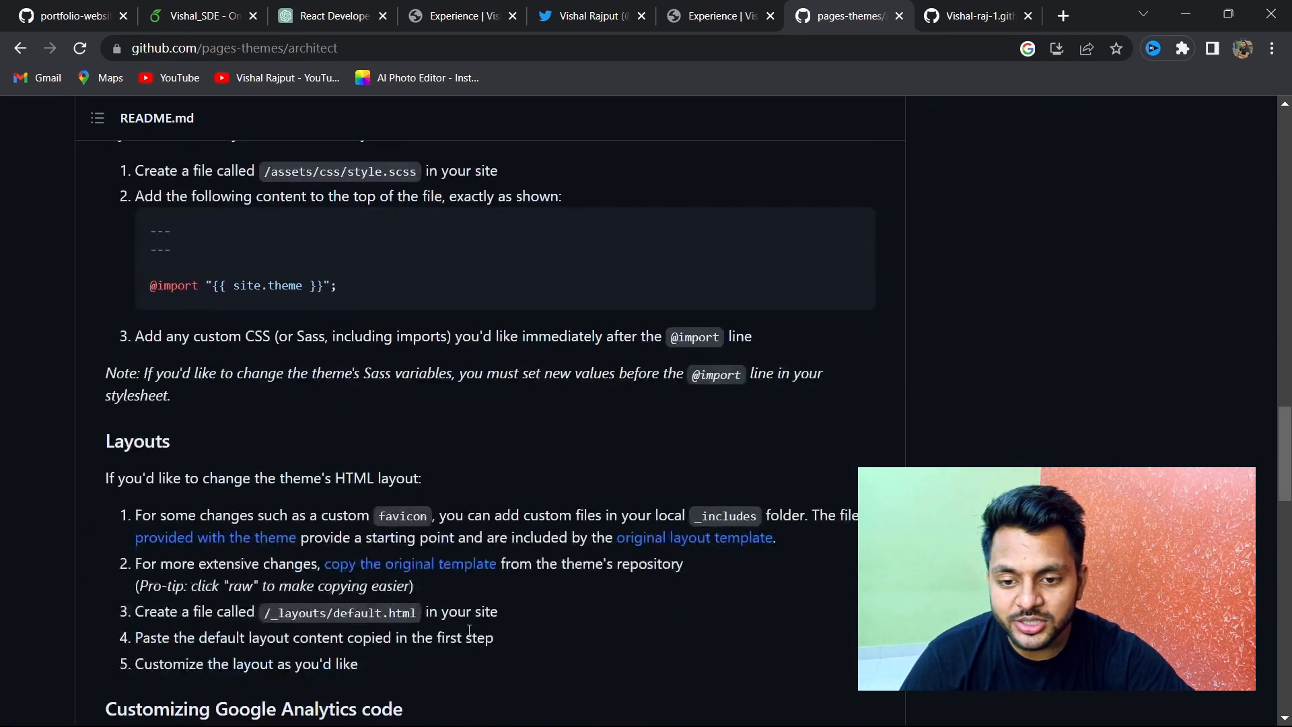
scroll(469, 635, "down", 8)
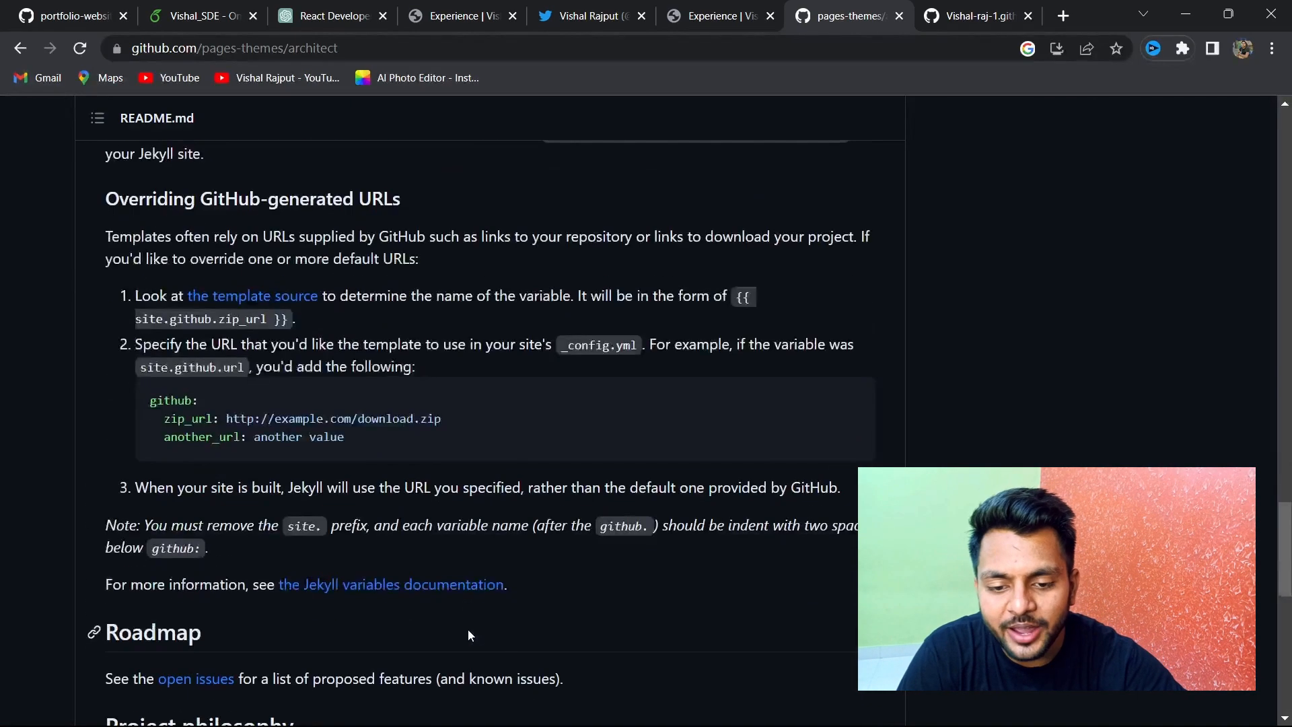
left_click(747, 4)
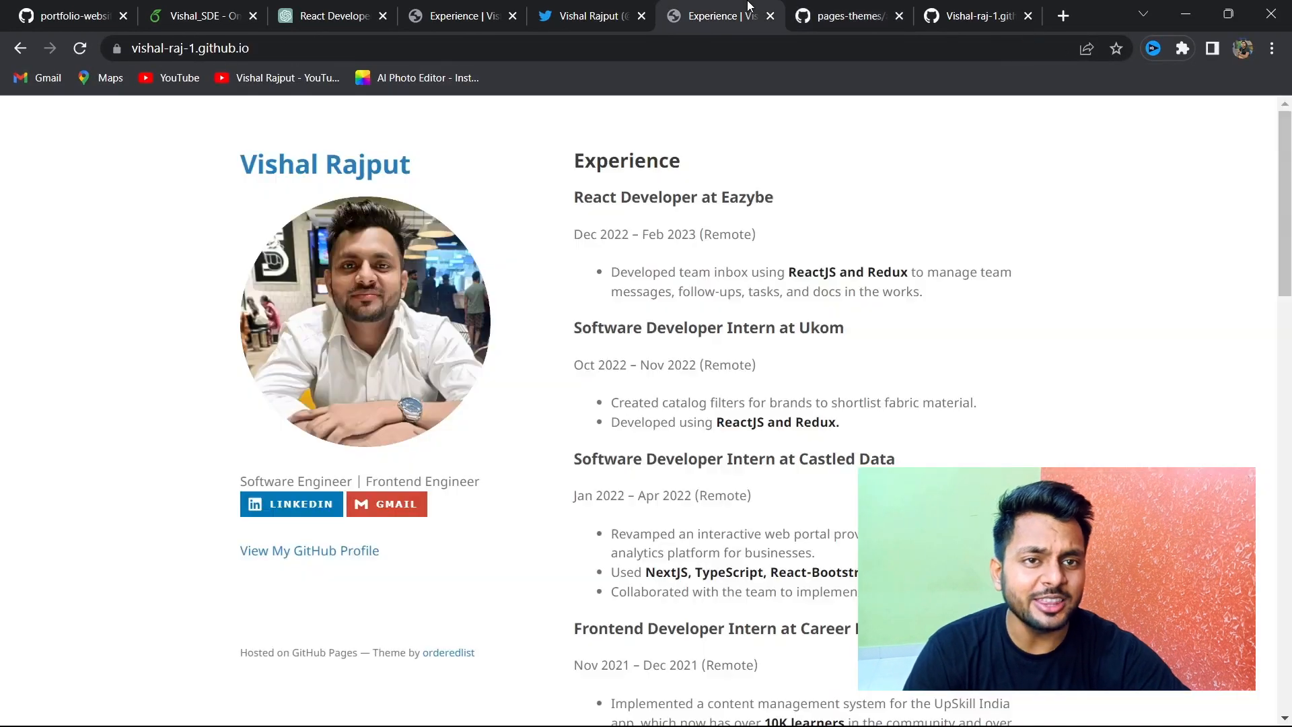